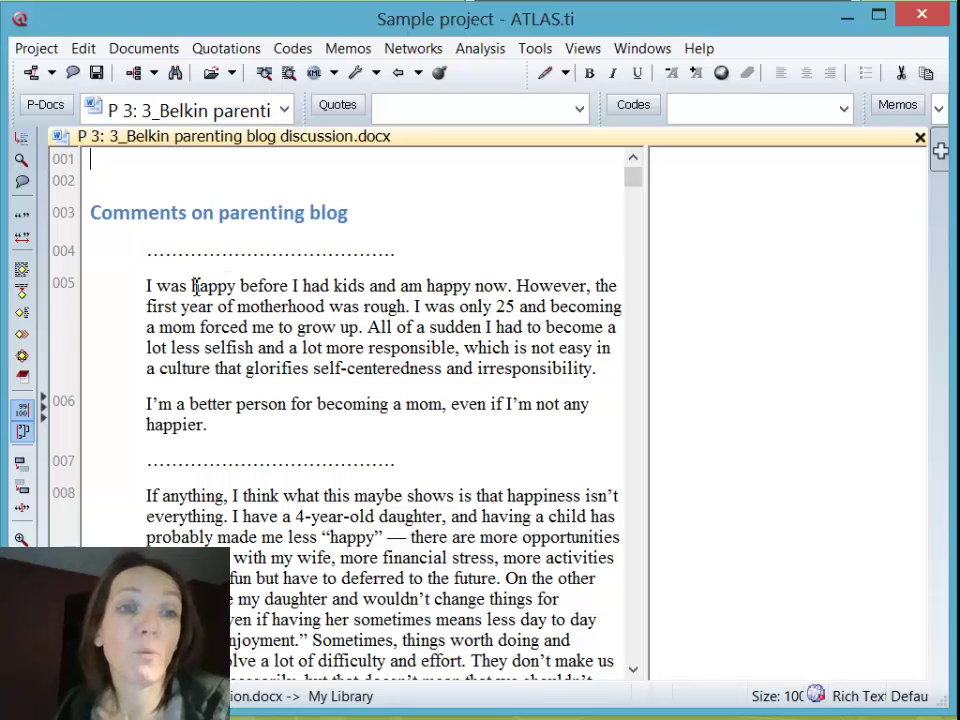
# Try out text selection in paragraph 005 on the first letter of "first" and on the word "motherhood"
pyautogui.doubleClick(170, 287)
pyautogui.click(182, 305)
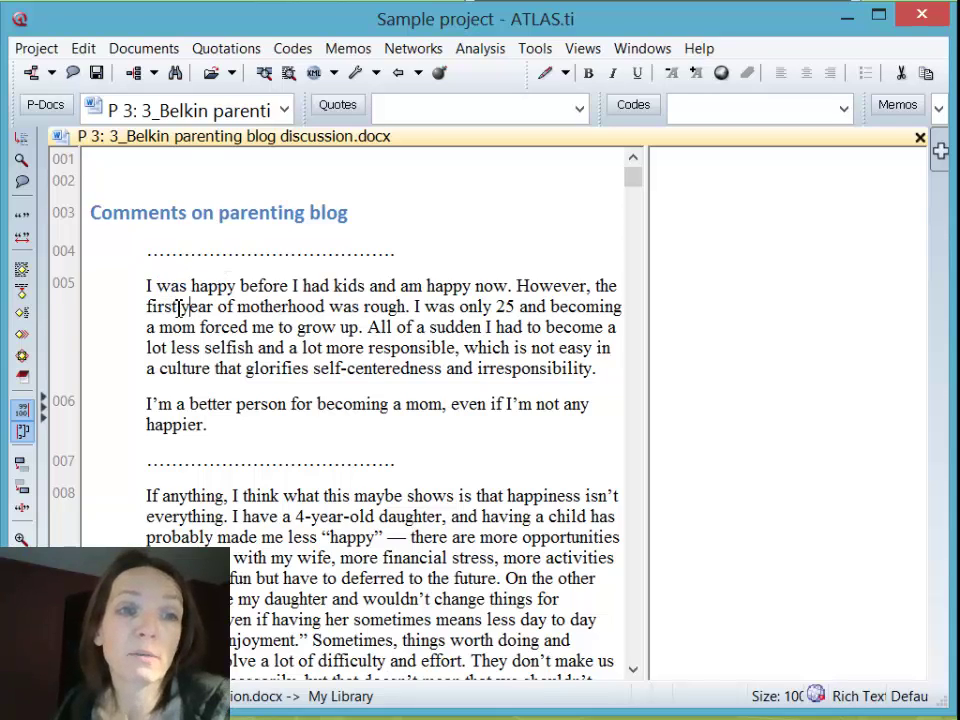
pyautogui.moveTo(146, 306); pyautogui.dragTo(154, 306)
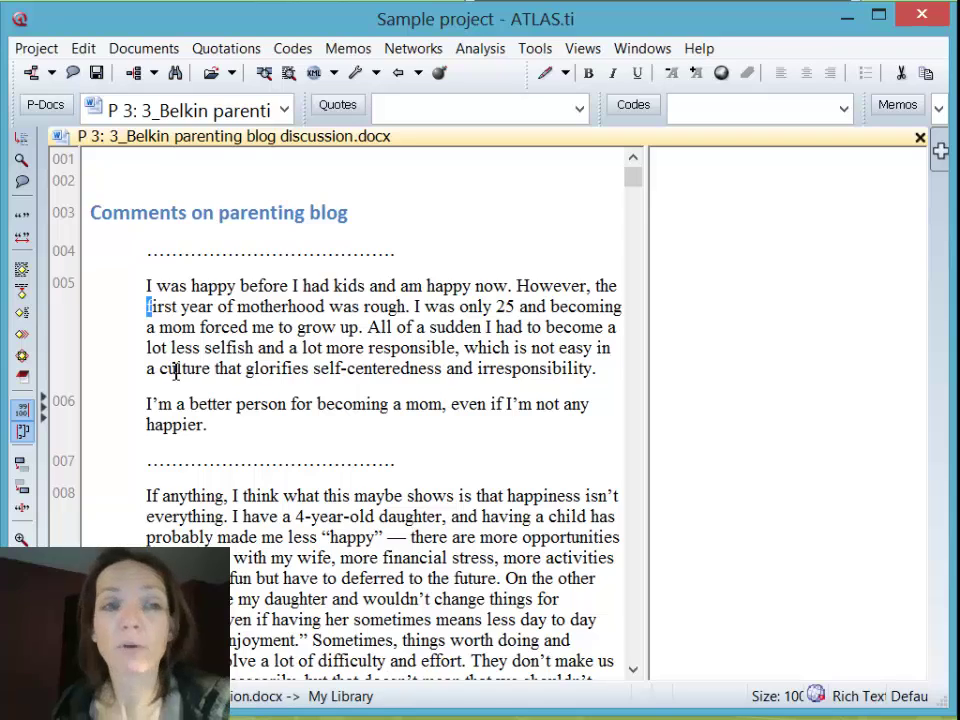
pyautogui.doubleClick(298, 309)
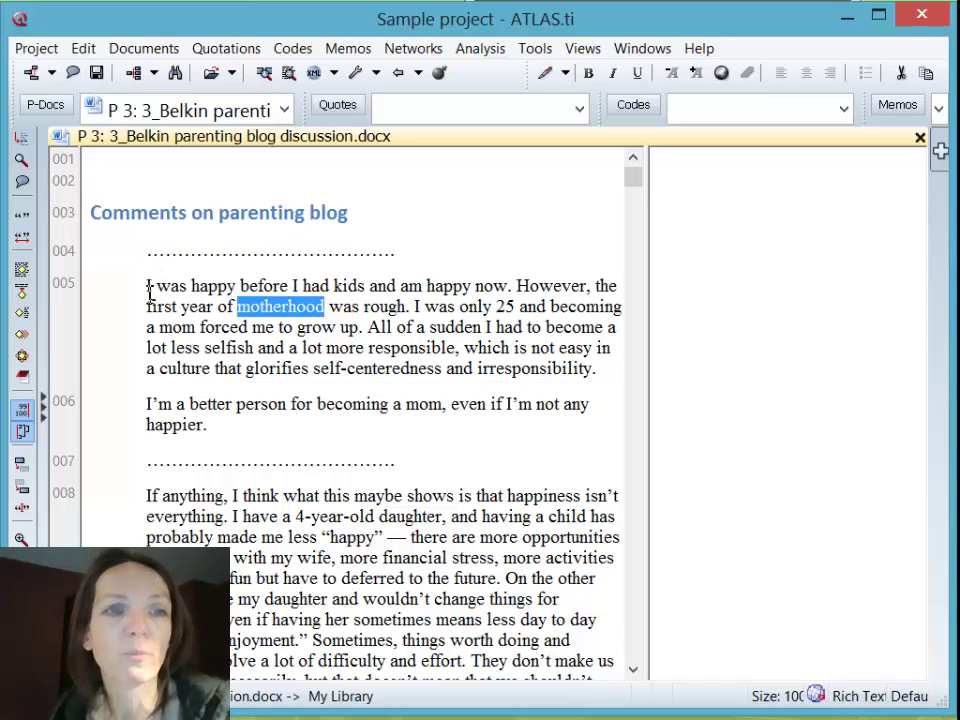
# Code the passage from "I was happy before I had kids" to "a lot more responsible" with two new codes, "test 1" and "test 2"
pyautogui.moveTo(146, 287); pyautogui.dragTo(456, 348)
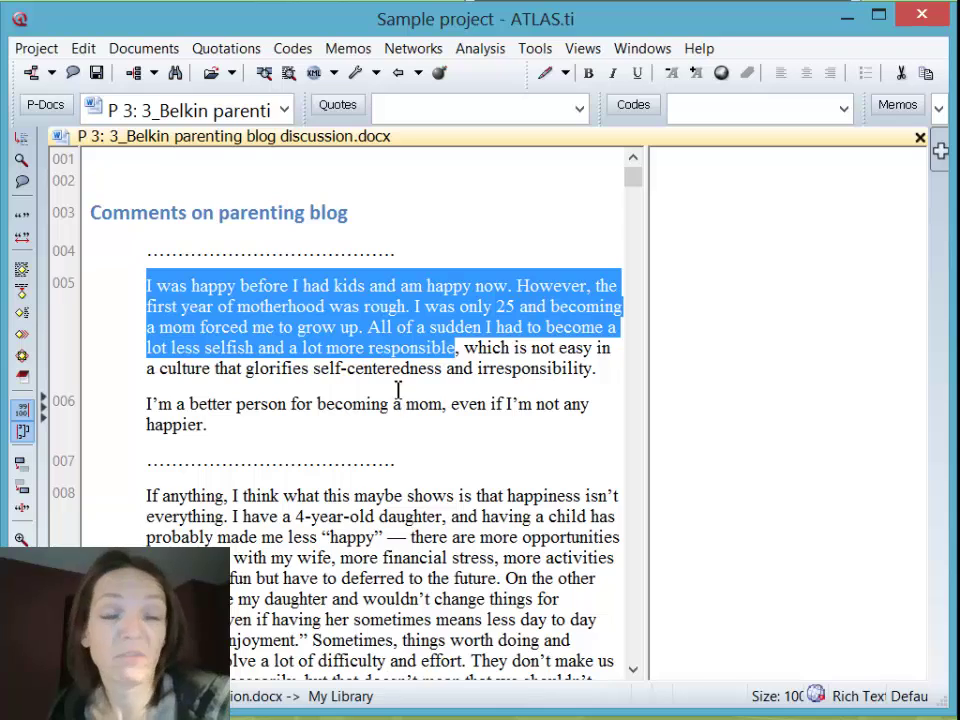
pyautogui.rightClick(324, 307)
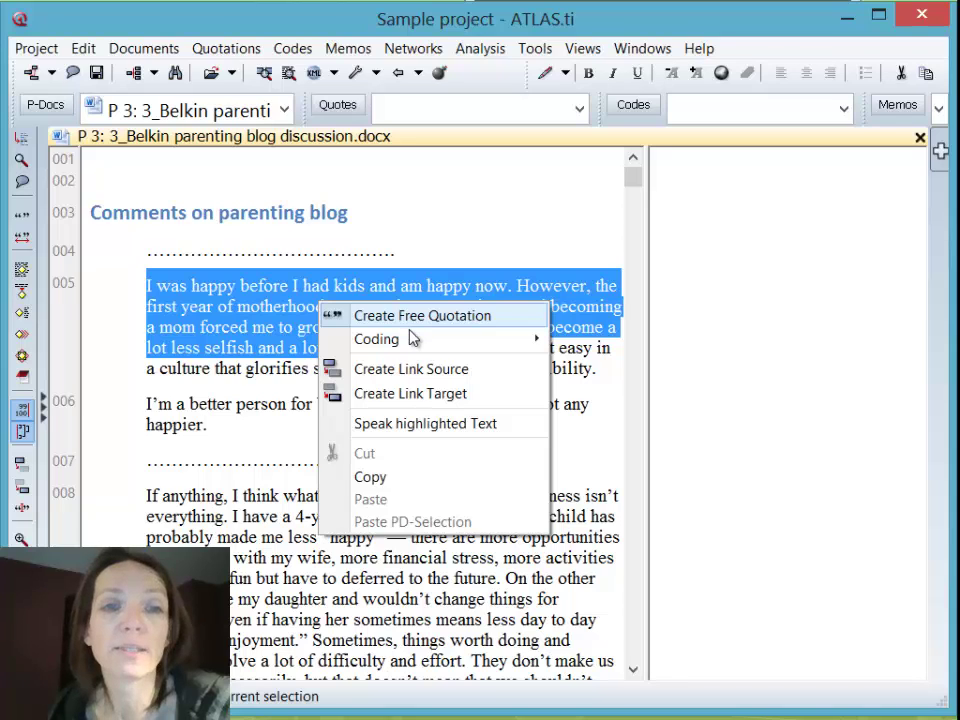
pyautogui.moveTo(412, 345)
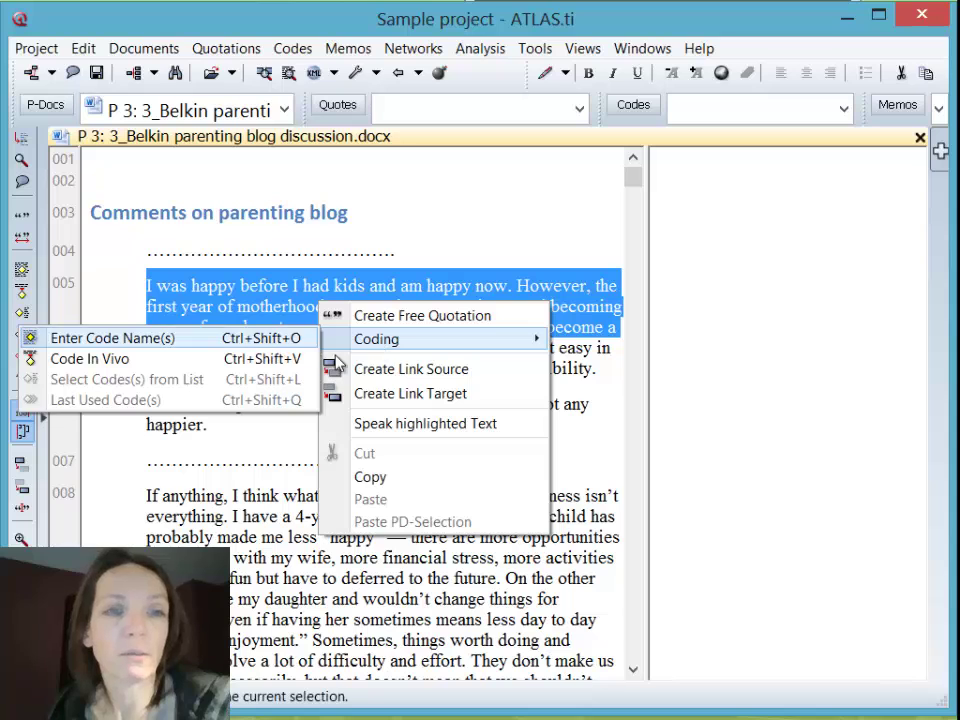
pyautogui.click(225, 340)
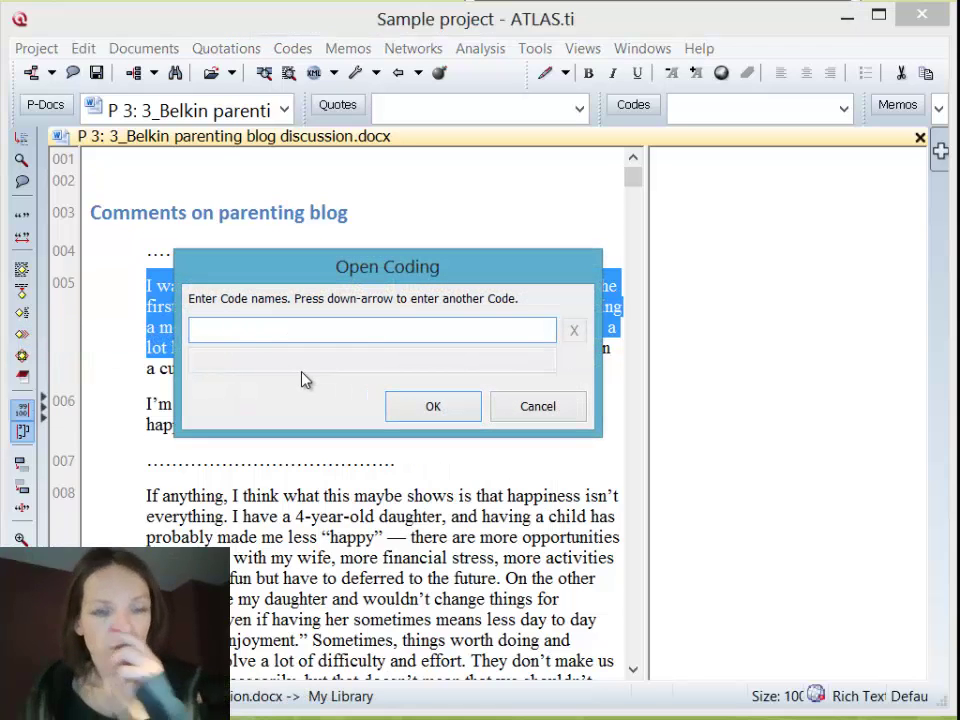
pyautogui.write('tex')
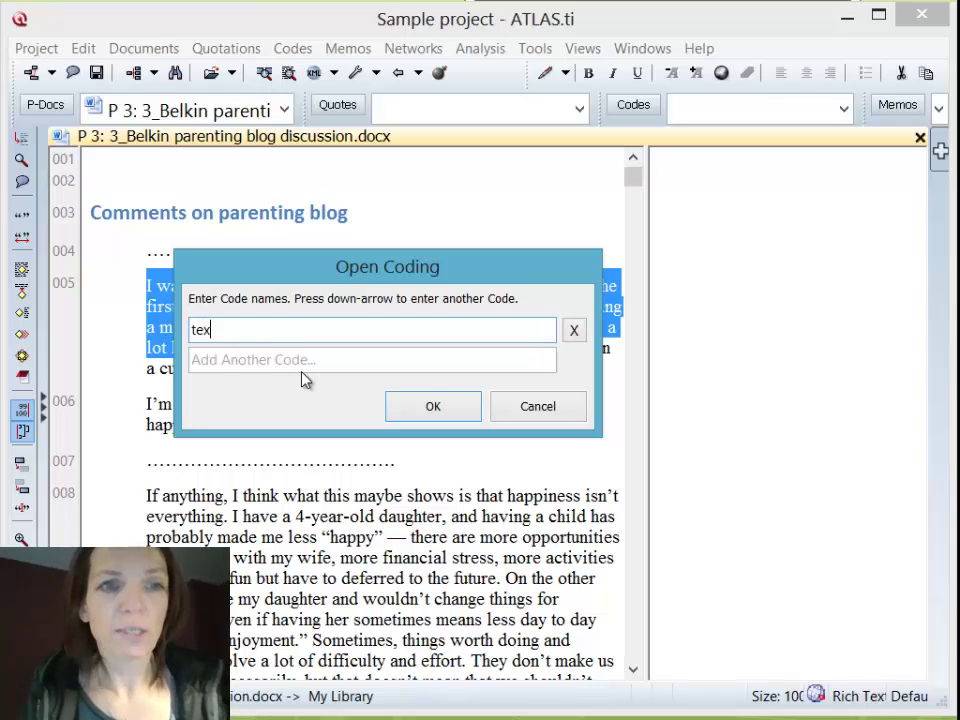
pyautogui.press('BackSpace')
pyautogui.write('st 1')
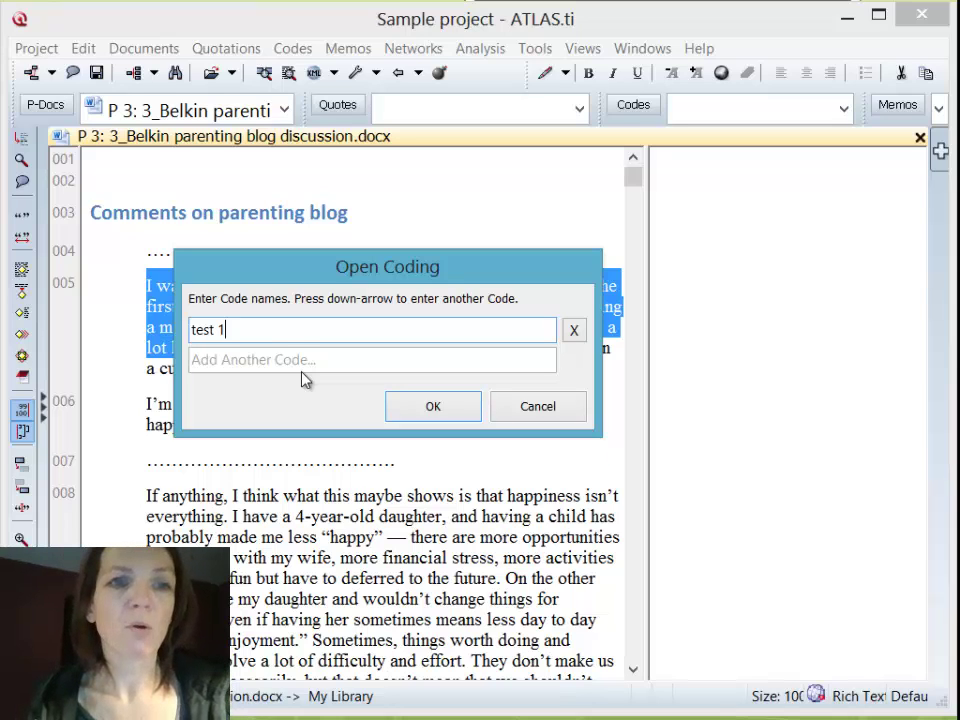
pyautogui.press('Down')
pyautogui.write('test ')
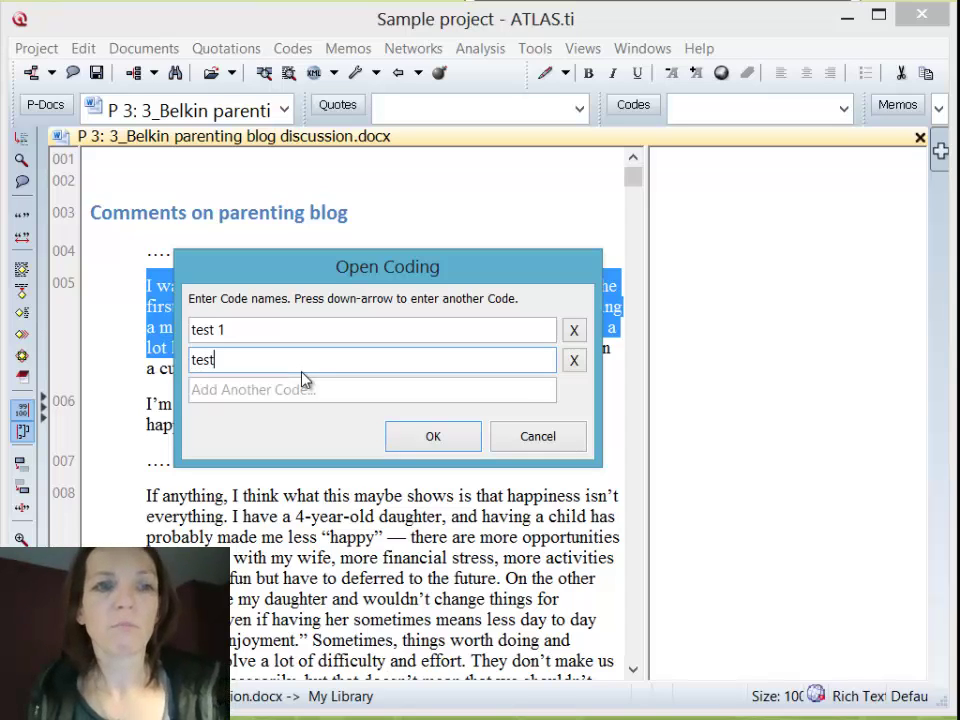
pyautogui.write('2')
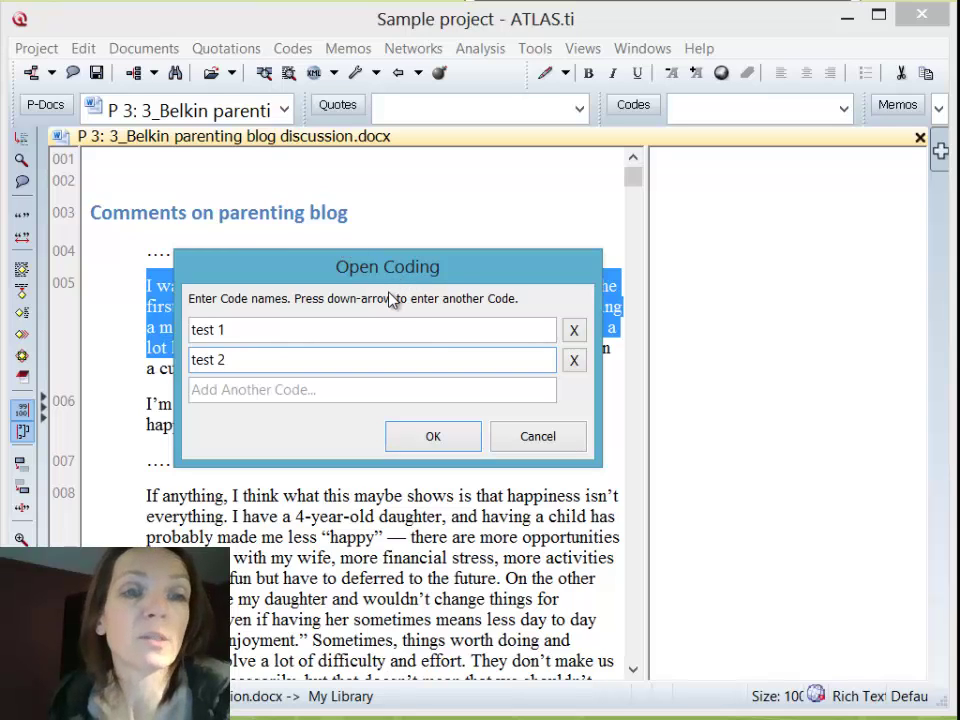
pyautogui.click(433, 438)
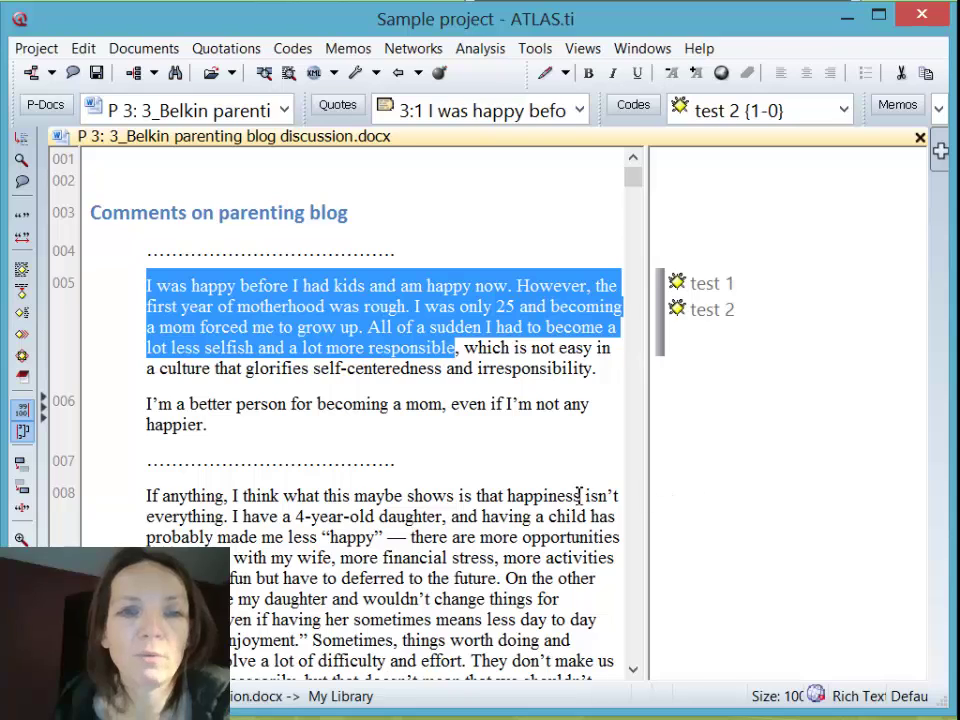
# Code the passage from "All of a sudden" in paragraph 005 to "happier." in paragraph 006 with a new code, "test 3"
pyautogui.click(484, 455)
pyautogui.moveTo(370, 330); pyautogui.dragTo(424, 422)
pyautogui.rightClick(407, 356)
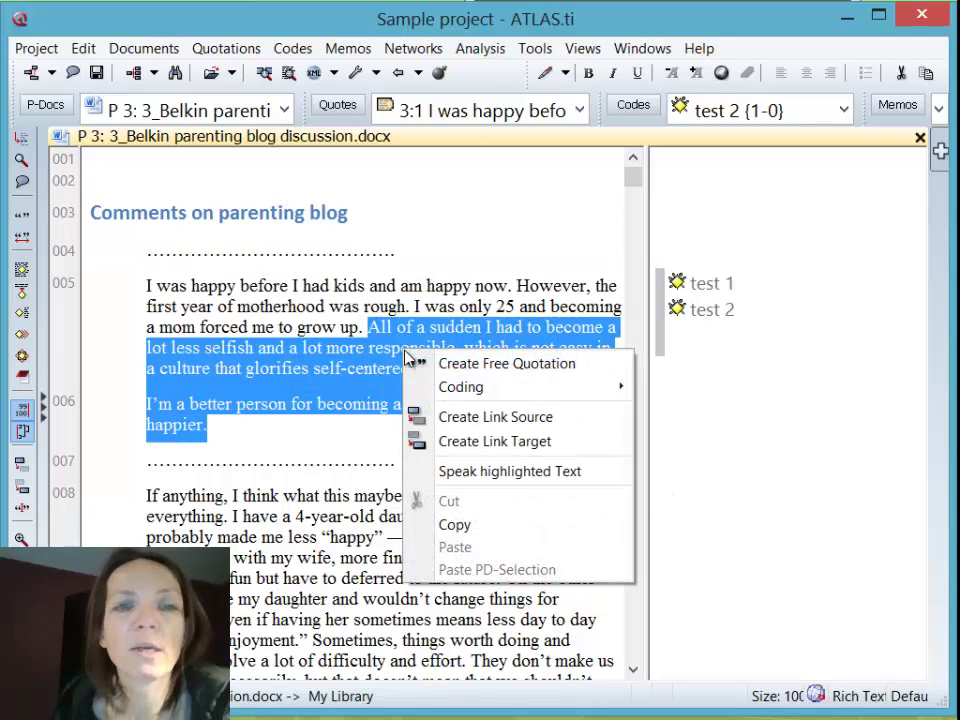
pyautogui.moveTo(450, 386)
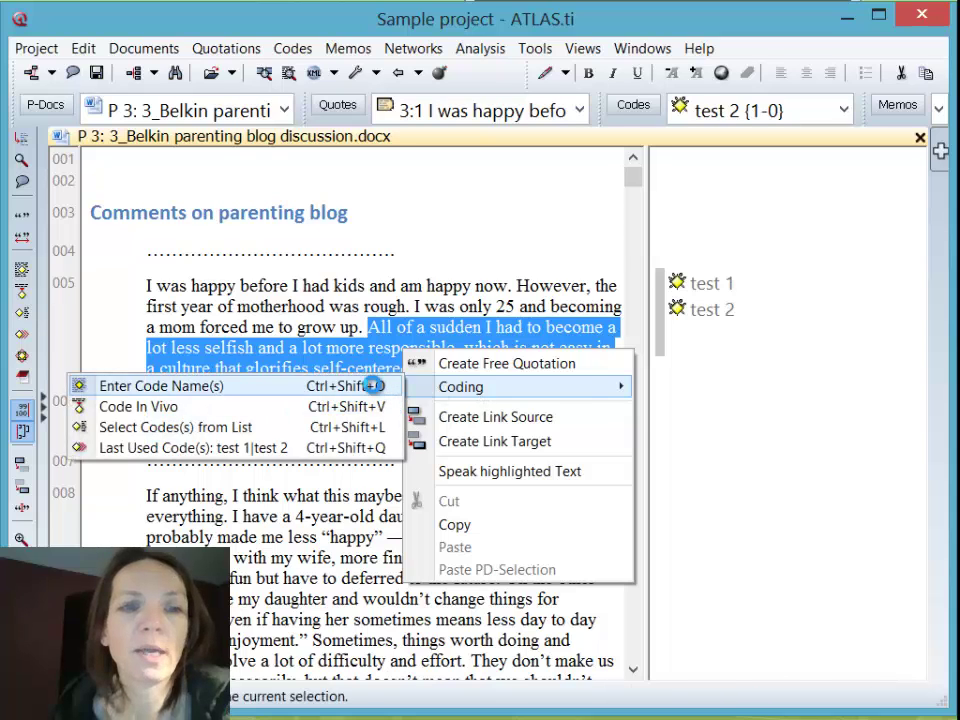
pyautogui.click(375, 387)
pyautogui.write('tes')
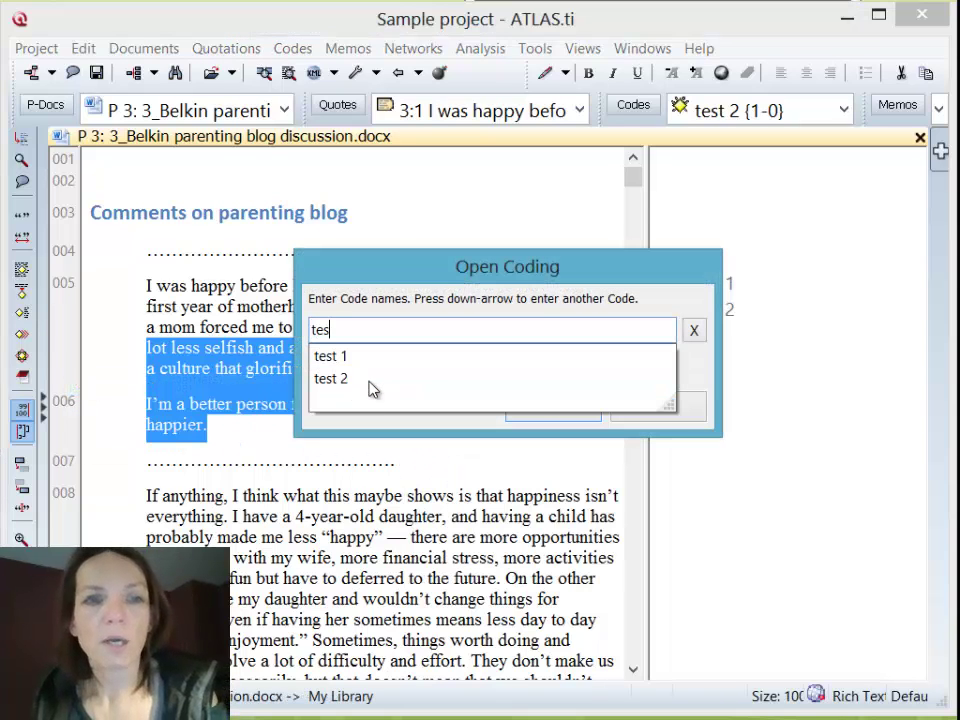
pyautogui.write('t')
pyautogui.press('BackSpace')
pyautogui.press('BackSpace')
pyautogui.press('BackSpace')
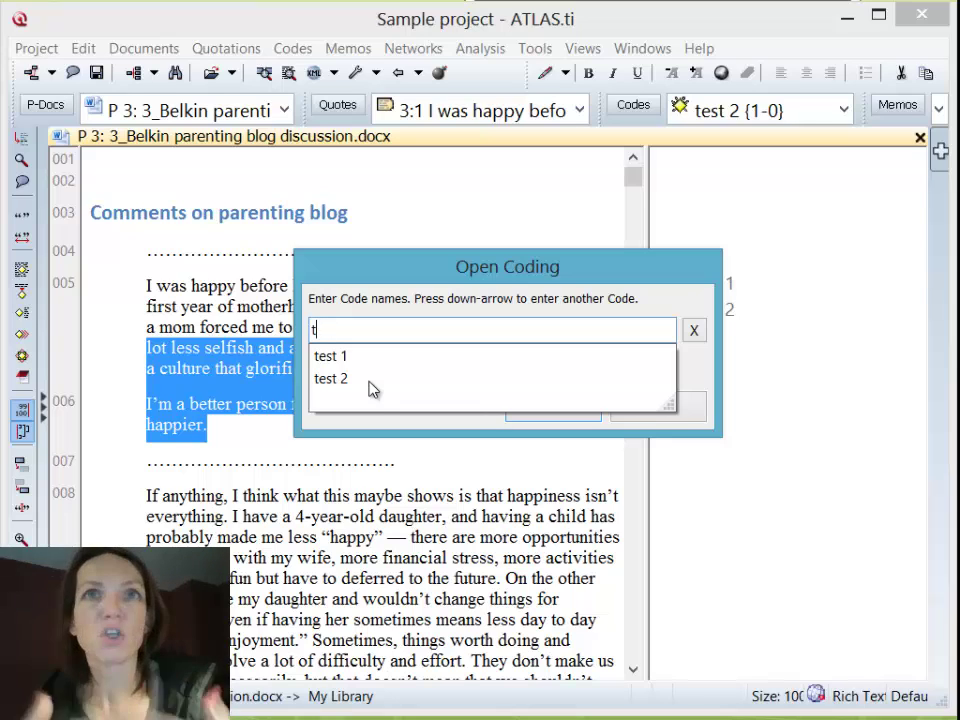
pyautogui.write('es')
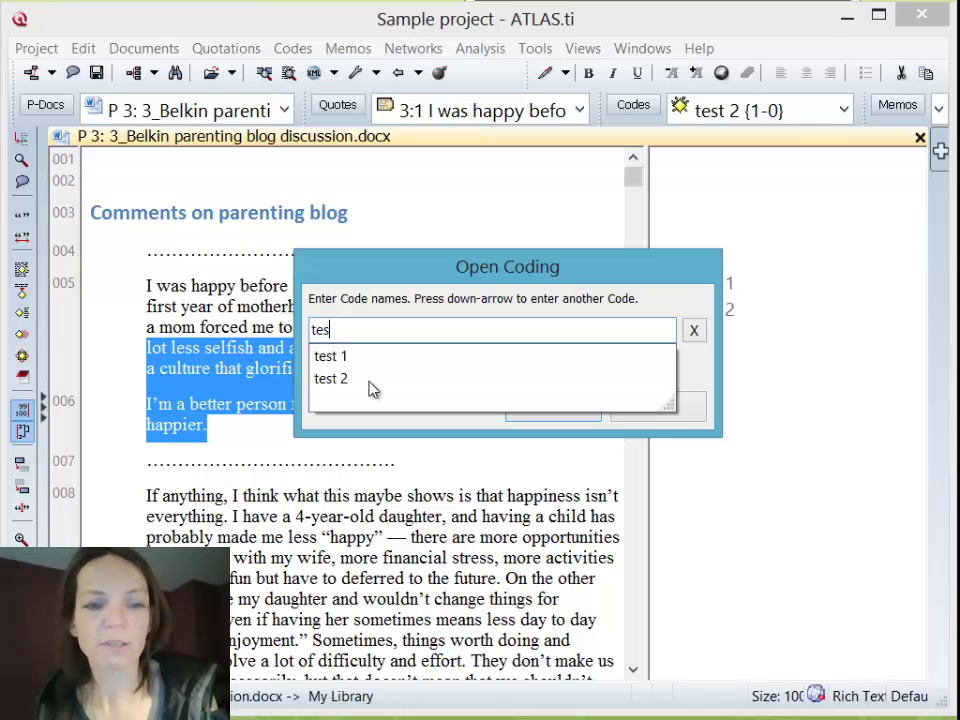
pyautogui.write('t 3')
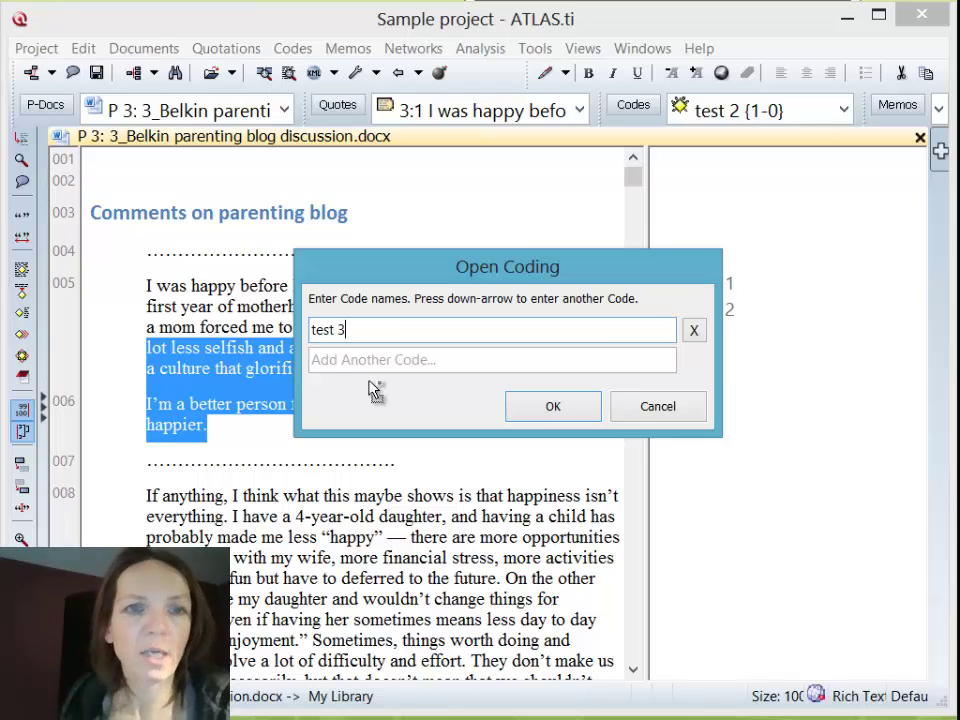
pyautogui.press('Return')
# Code the passage from "am happy now" in paragraph 005 to "having a child has" in paragraph 008 with a new code, "test 4"
pyautogui.click(385, 452)
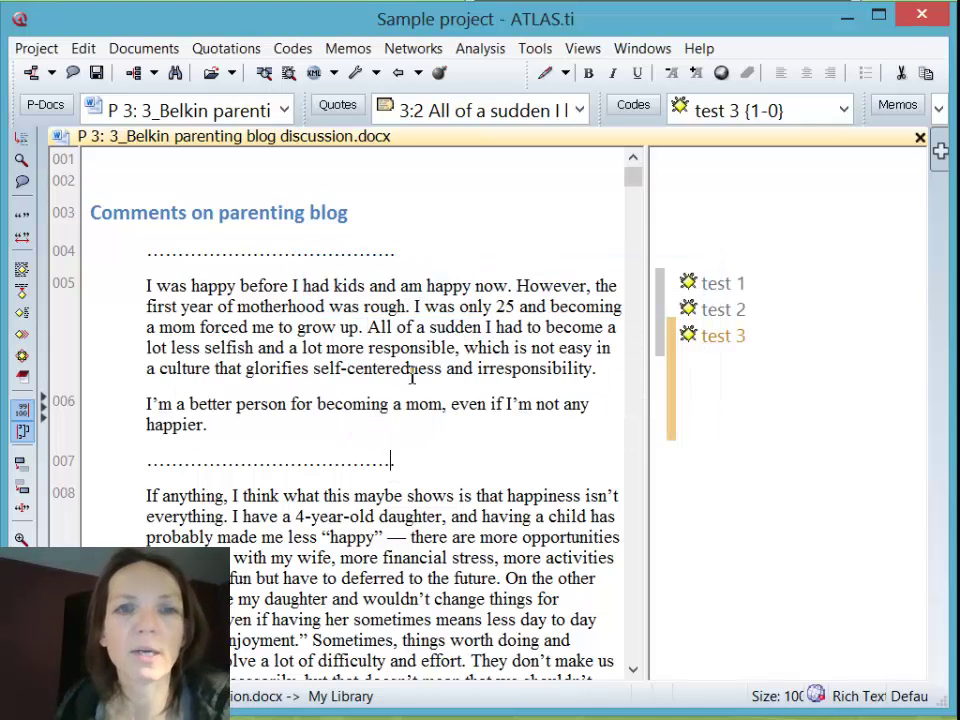
pyautogui.moveTo(401, 285); pyautogui.dragTo(500, 498)
pyautogui.rightClick(500, 498)
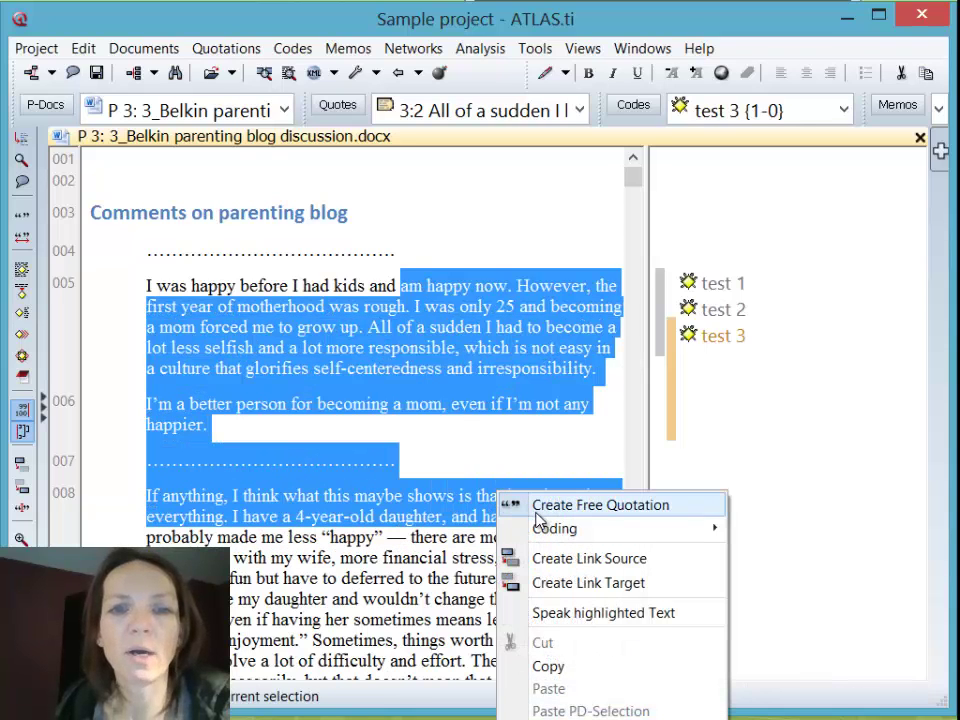
pyautogui.moveTo(544, 530)
pyautogui.click(431, 535)
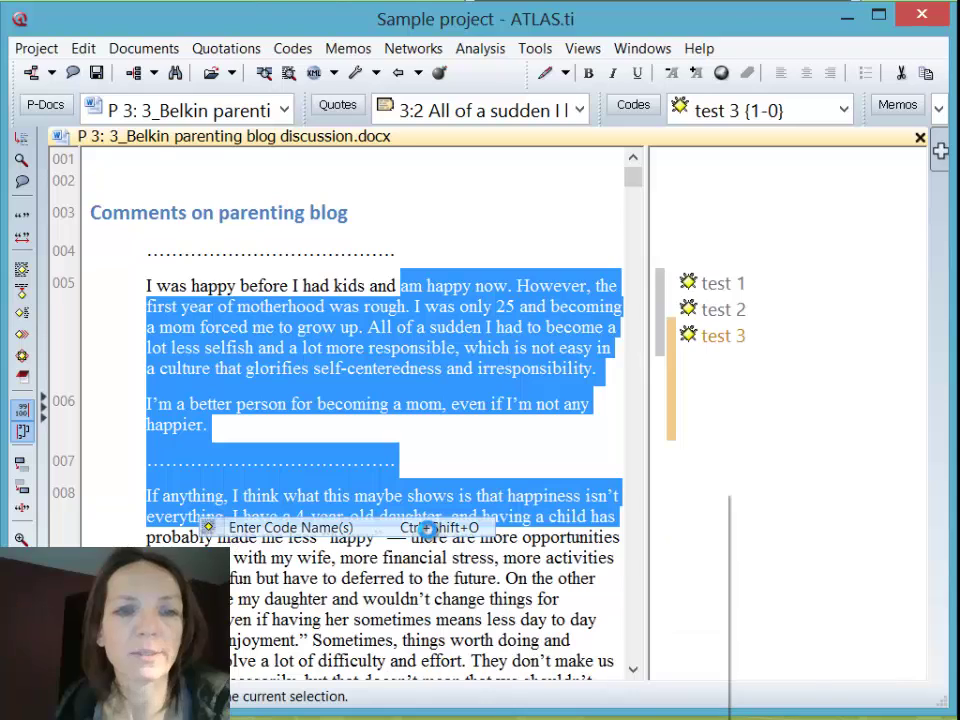
pyautogui.write('test 4')
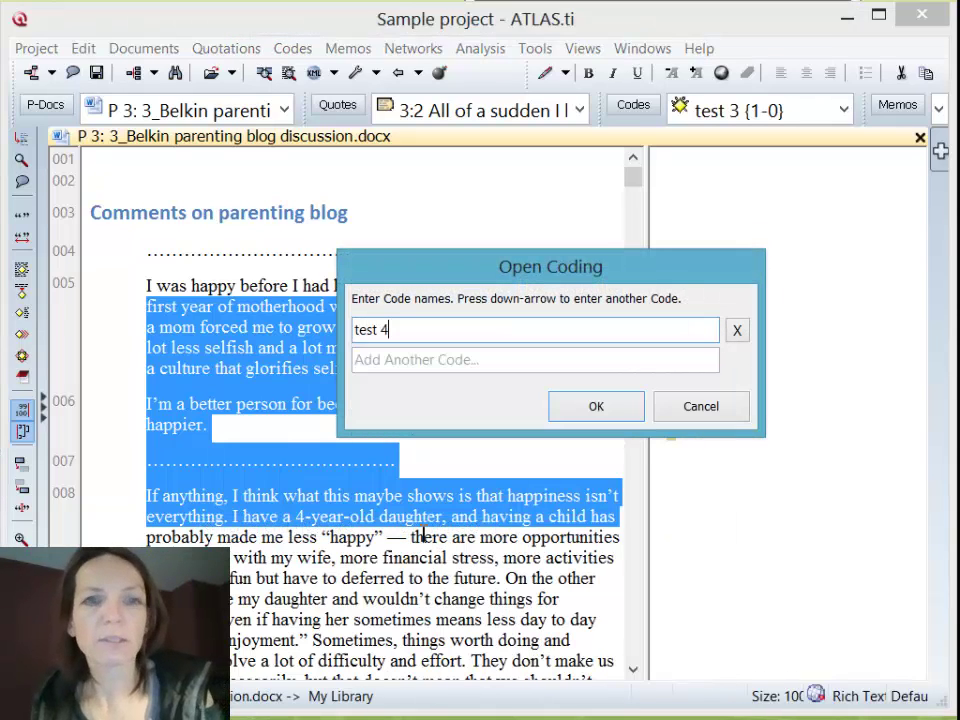
pyautogui.press('Return')
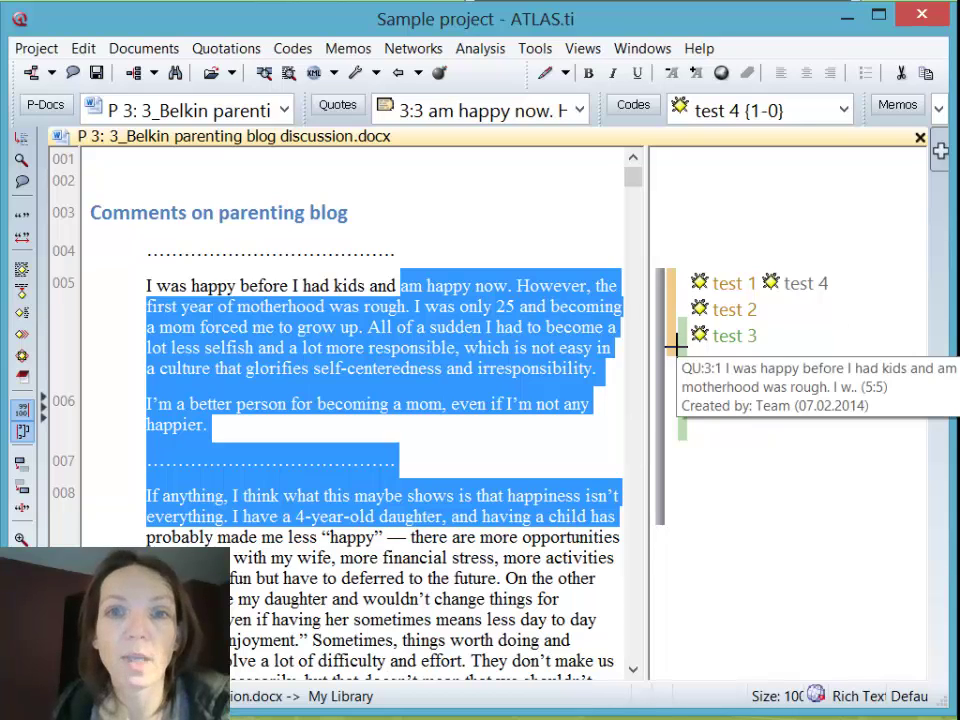
# Examine which text passages the codes "test 3" and "test 4" cover, using the codes and quotation bars in the margin
pyautogui.moveTo(698, 355)
pyautogui.click(731, 336)
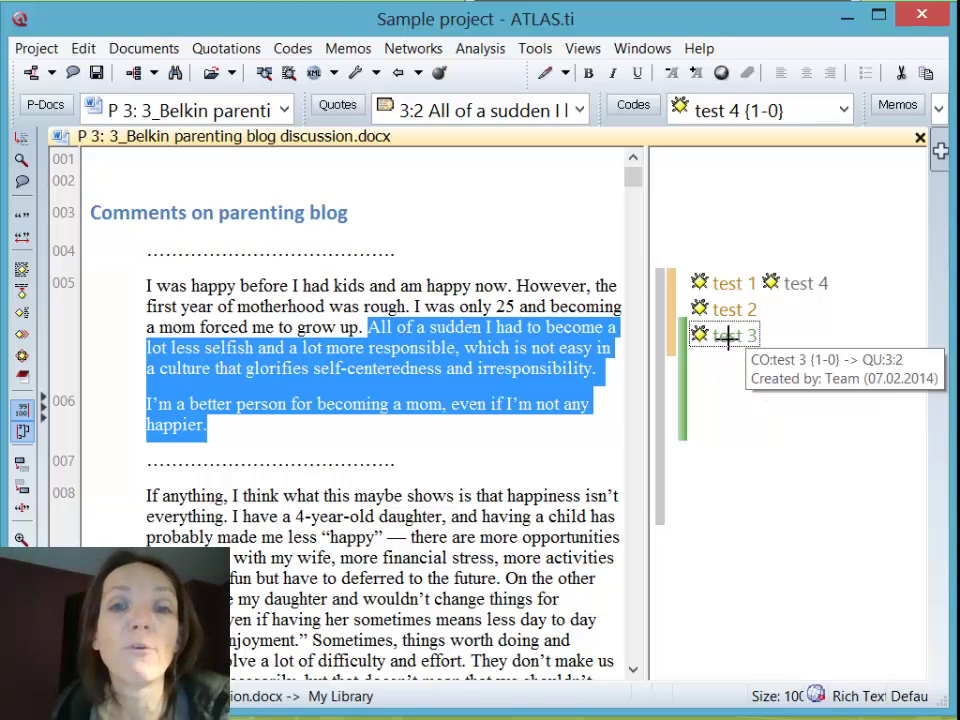
pyautogui.moveTo(680, 347)
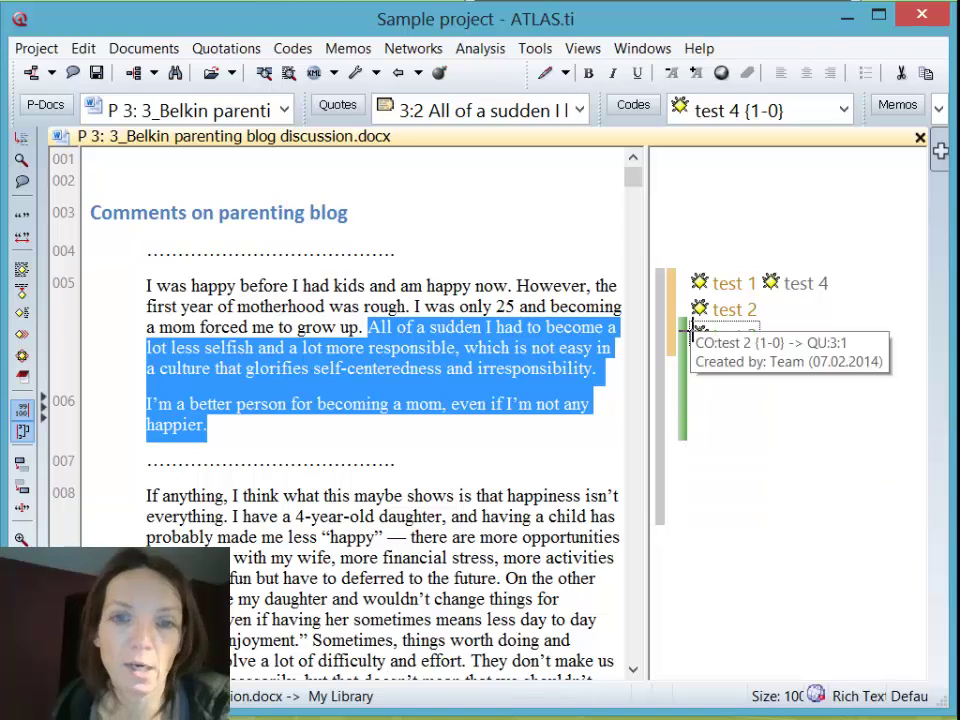
pyautogui.moveTo(690, 428)
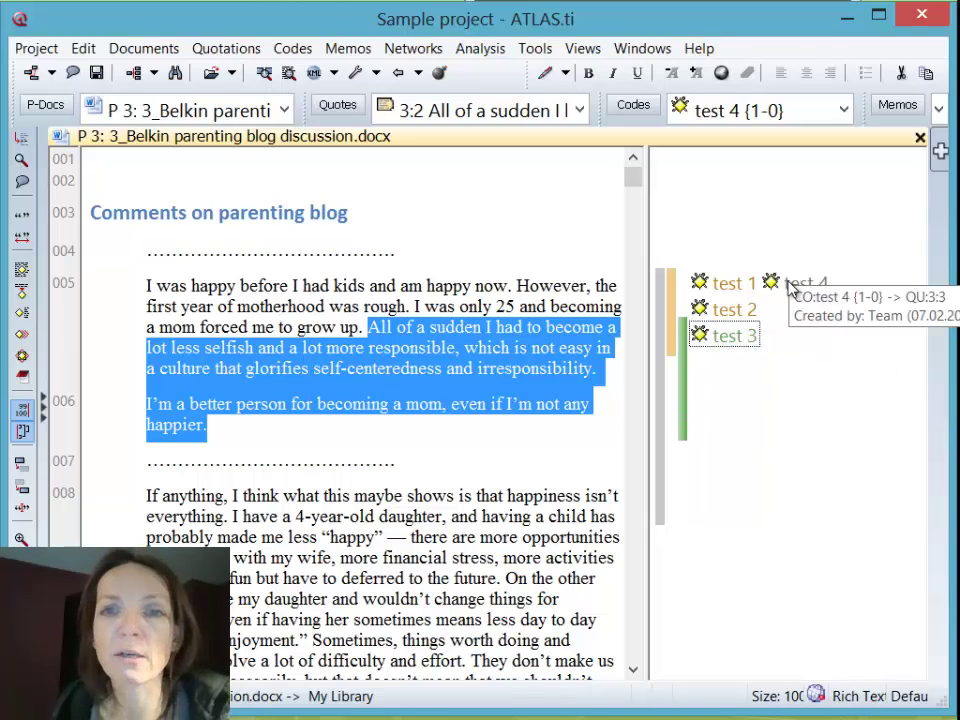
pyautogui.moveTo(670, 280)
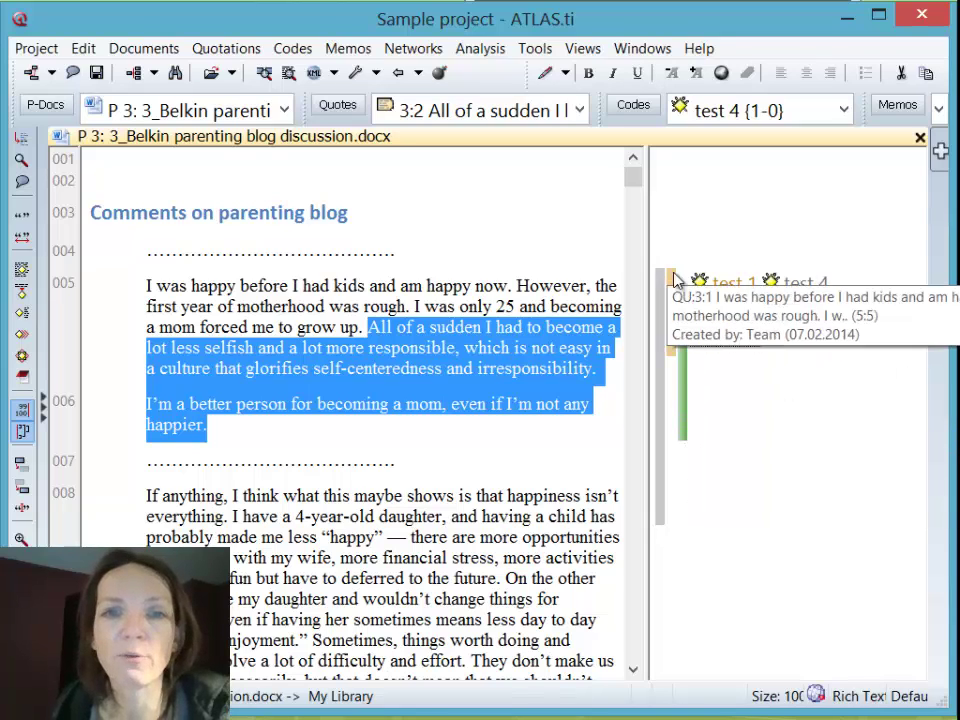
pyautogui.click(815, 283)
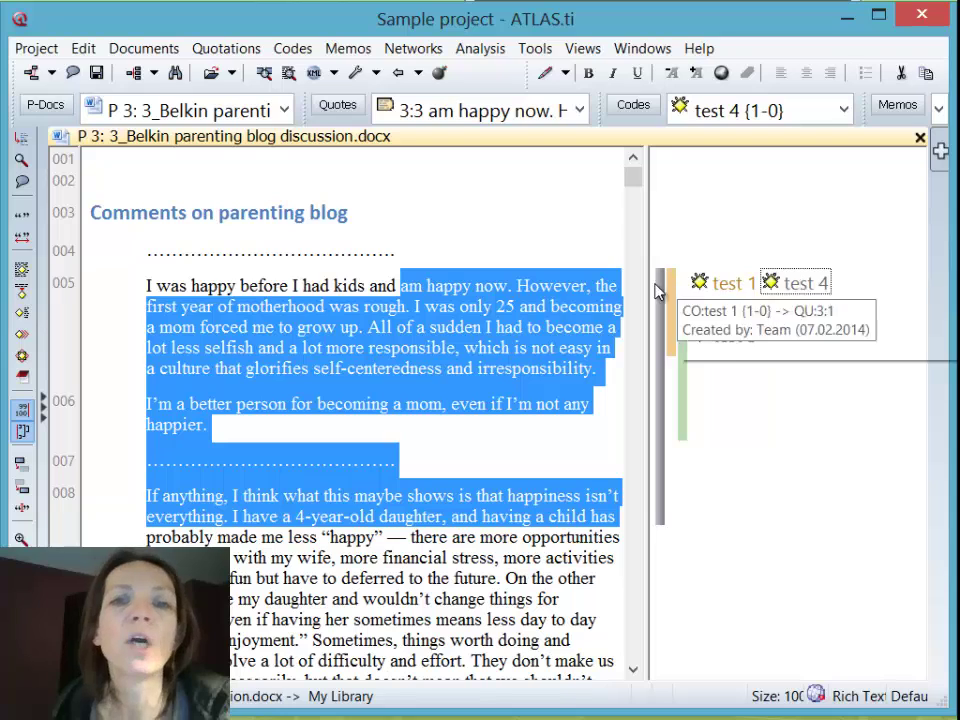
pyautogui.moveTo(840, 288)
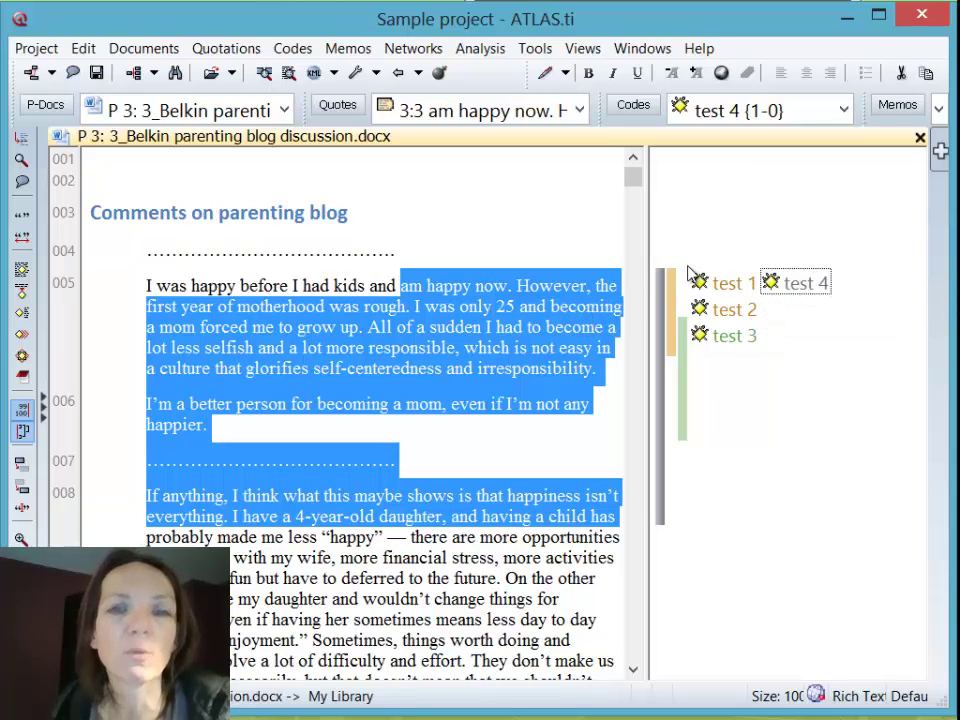
# Select the text of paragraphs 005 and 006 and open the Code Manager
pyautogui.click(584, 581)
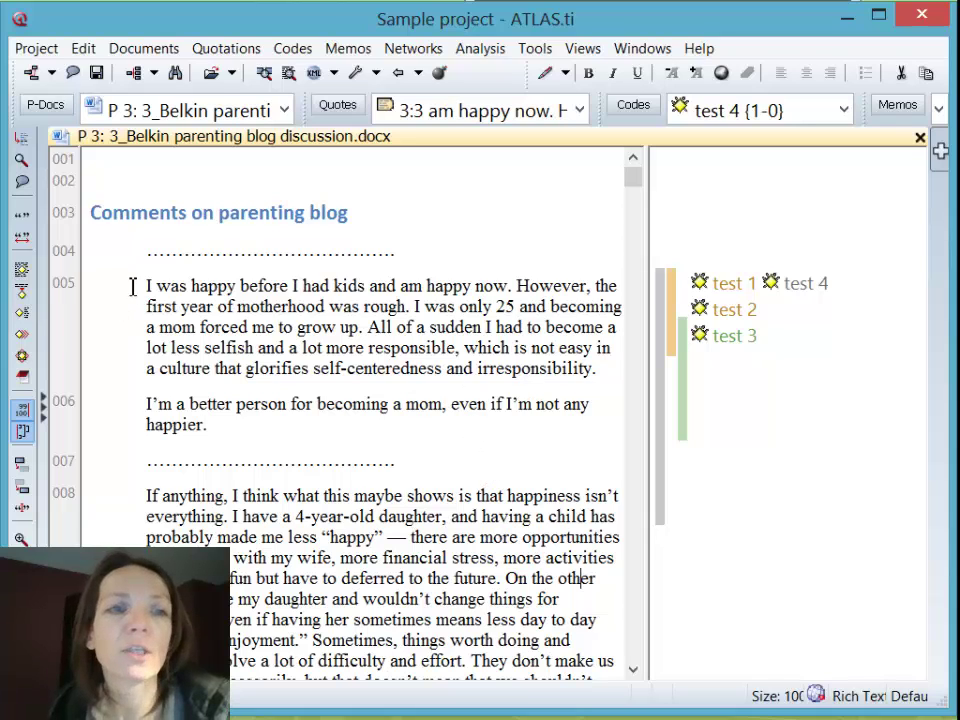
pyautogui.moveTo(149, 287); pyautogui.dragTo(231, 442)
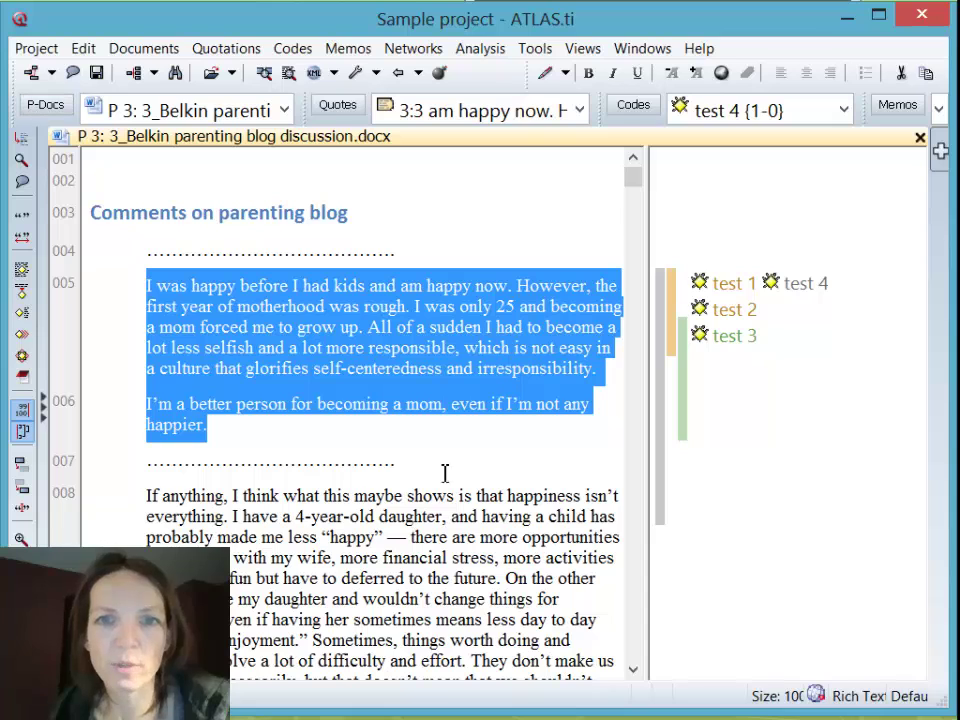
pyautogui.click(638, 103)
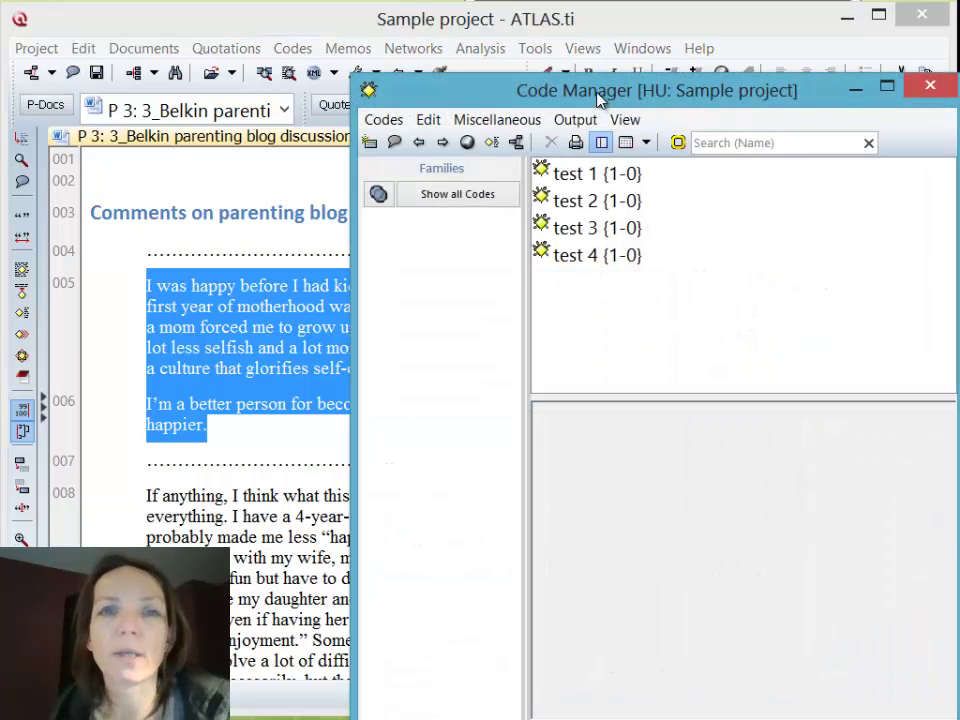
# Narrow the document text area to widen the coding margin and place the Code Manager beside the margin codes
pyautogui.moveTo(606, 96); pyautogui.dragTo(675, 441)
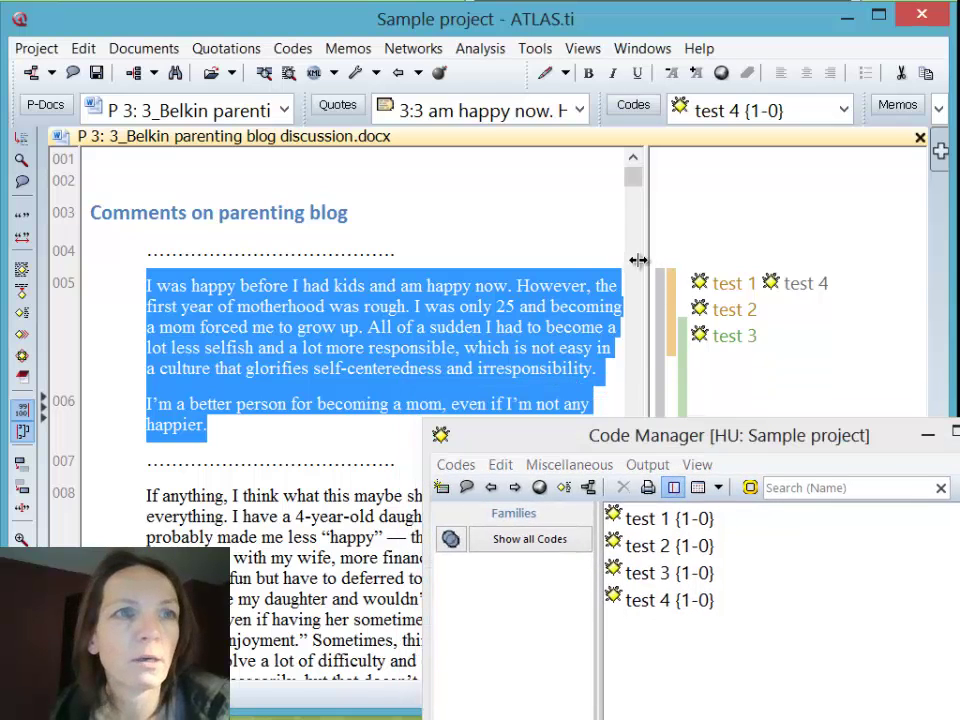
pyautogui.moveTo(385, 258); pyautogui.dragTo(386, 258)
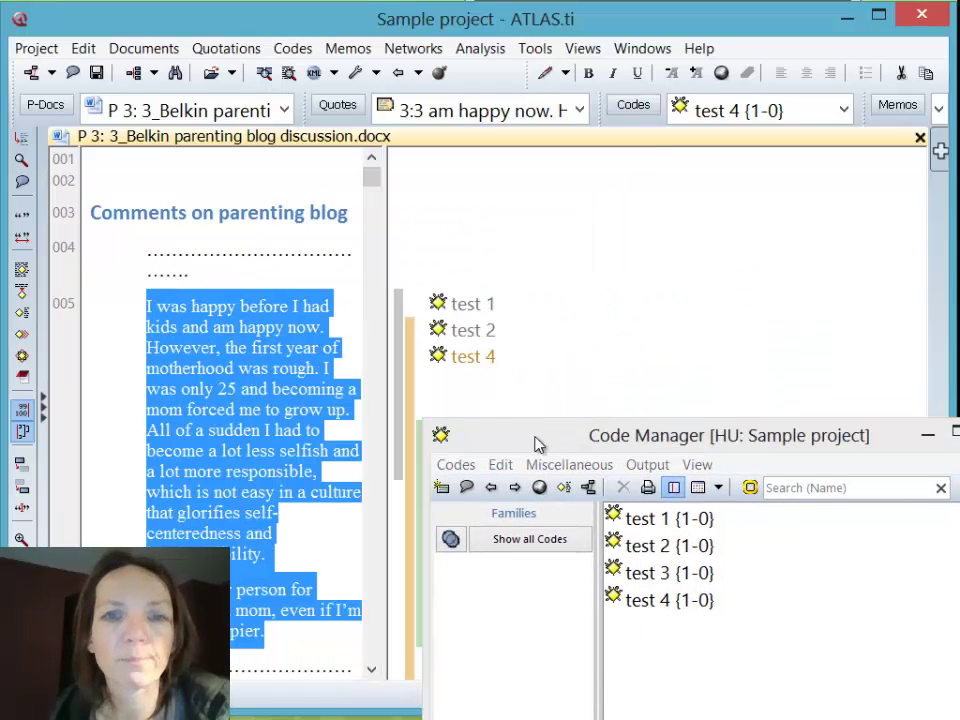
pyautogui.moveTo(553, 444); pyautogui.dragTo(650, 177)
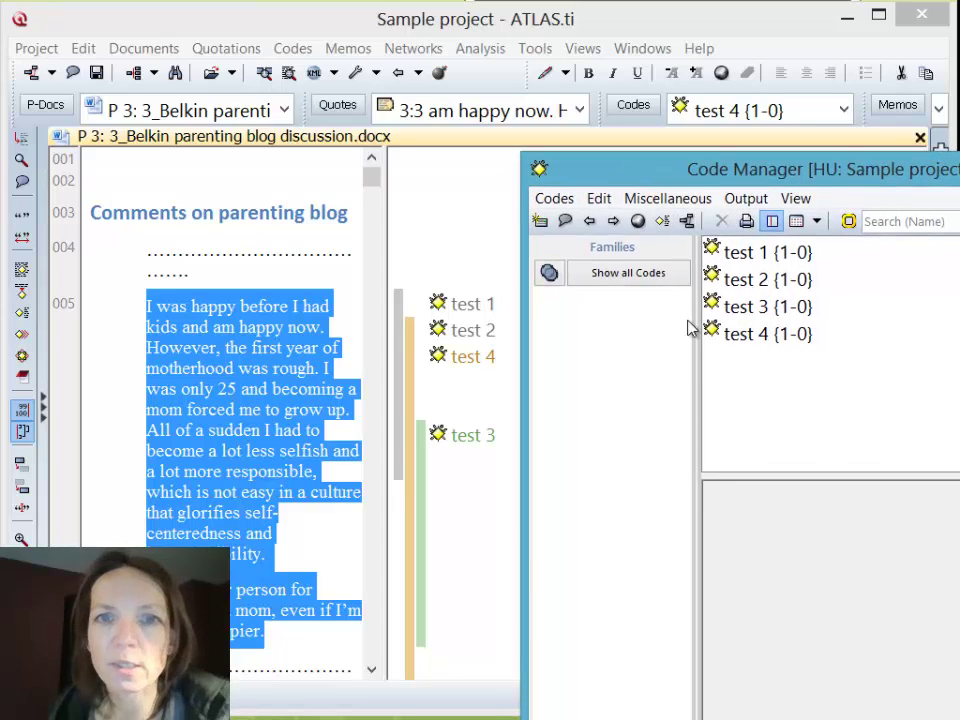
# Hide the side panel of the Code Manager
pyautogui.moveTo(694, 326)
pyautogui.mouseDown()
pyautogui.moveTo(627, 322)
pyautogui.moveTo(686, 328)
pyautogui.mouseUp()
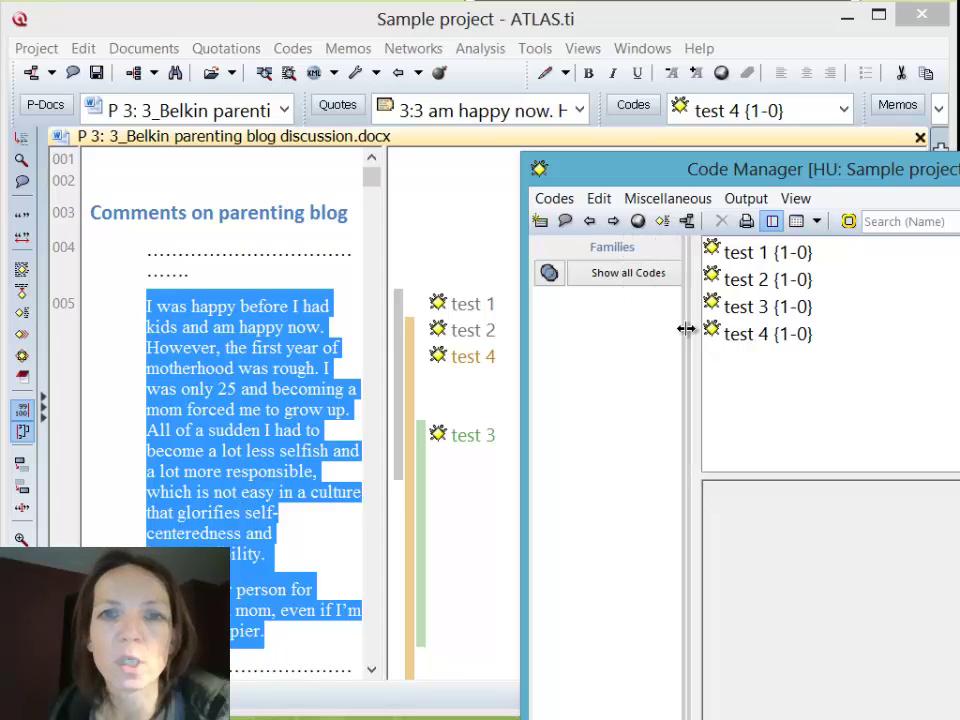
pyautogui.moveTo(617, 182); pyautogui.dragTo(639, 180)
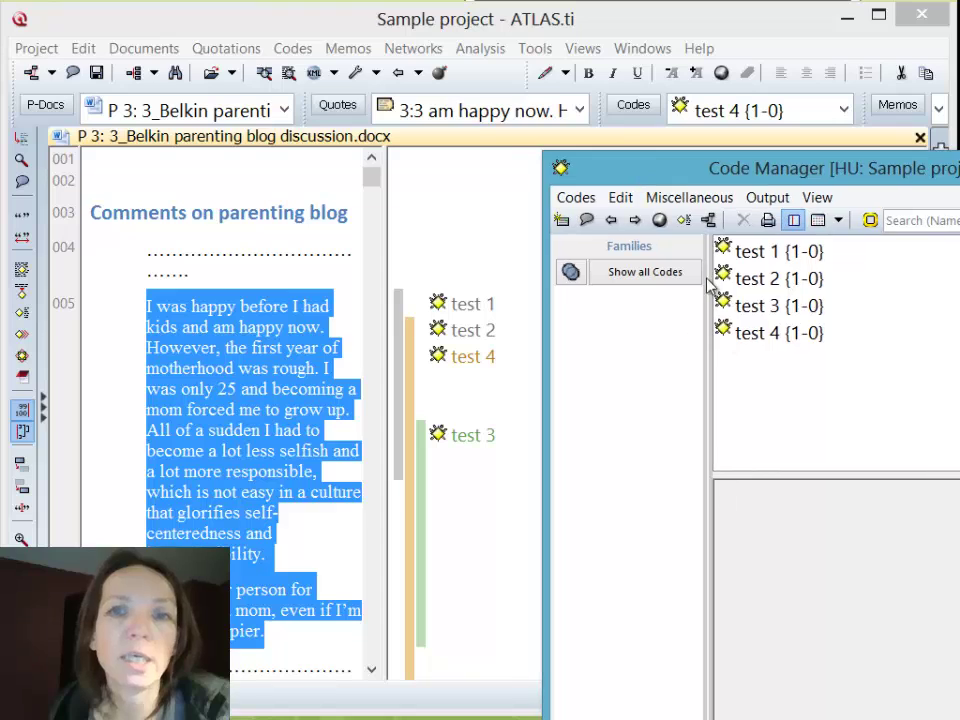
pyautogui.click(817, 198)
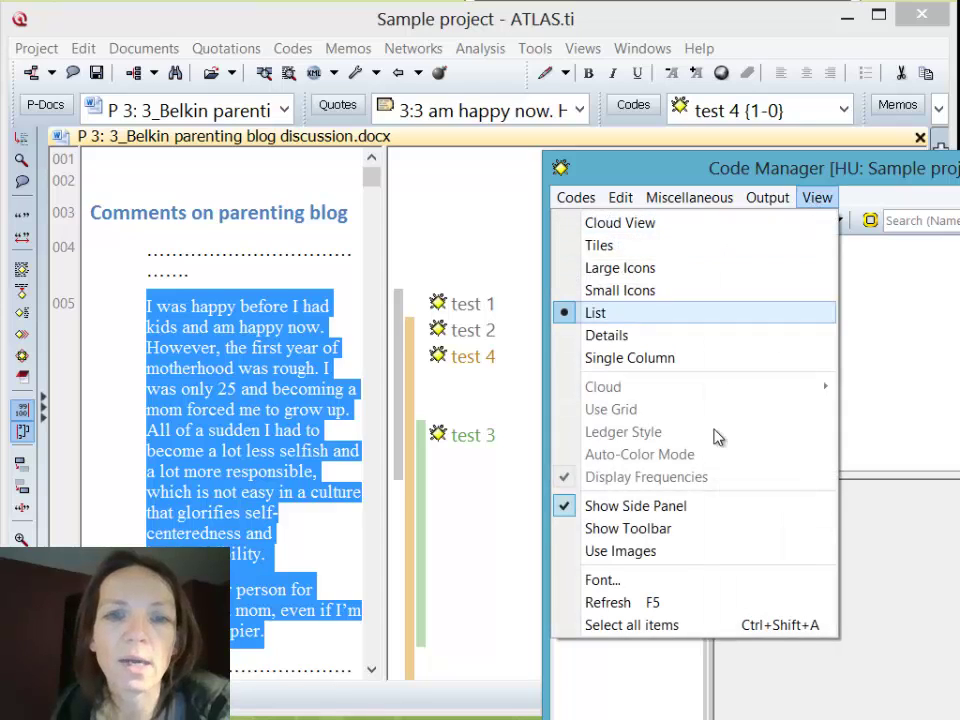
pyautogui.click(634, 507)
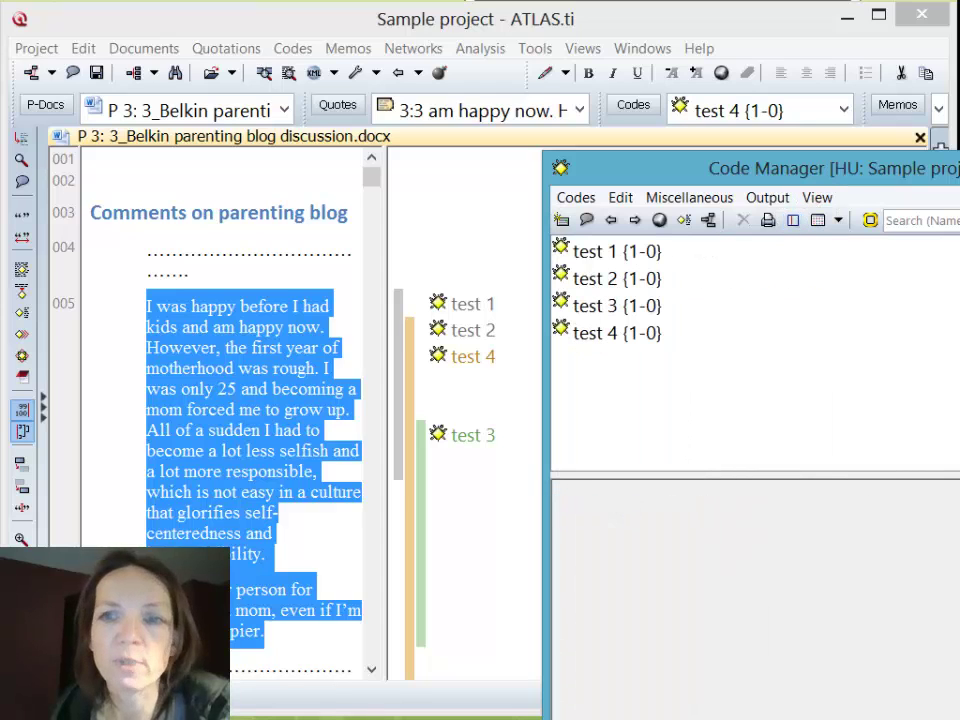
# Narrow the Code Manager so it fits beside the margin codes and enlarge its code list over the comment area
pyautogui.moveTo(959, 448); pyautogui.dragTo(956, 432)
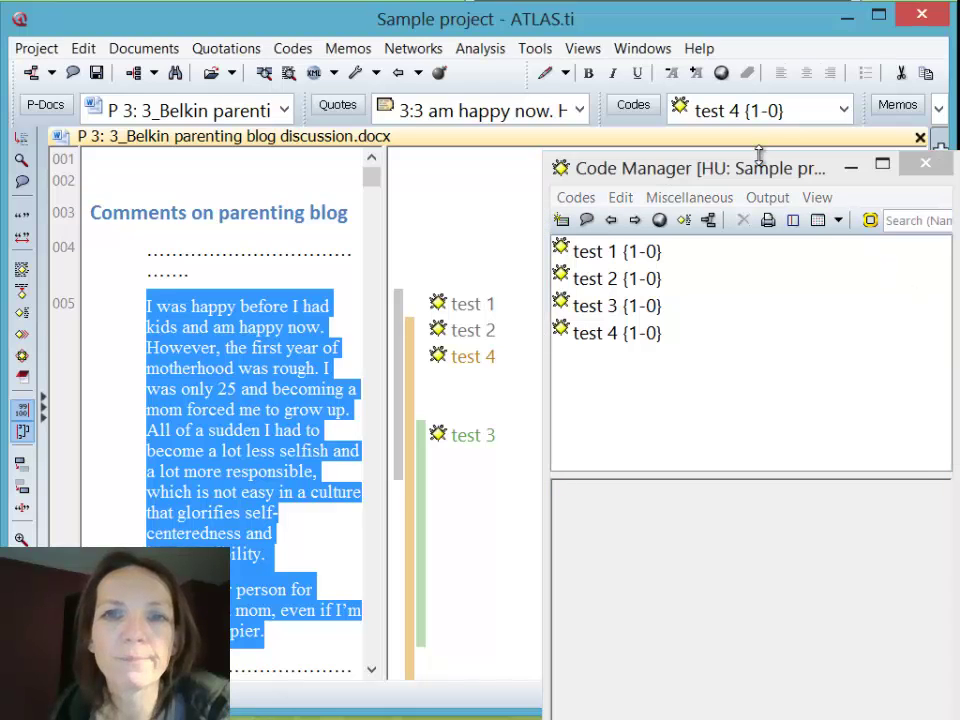
pyautogui.moveTo(757, 172); pyautogui.dragTo(735, 208)
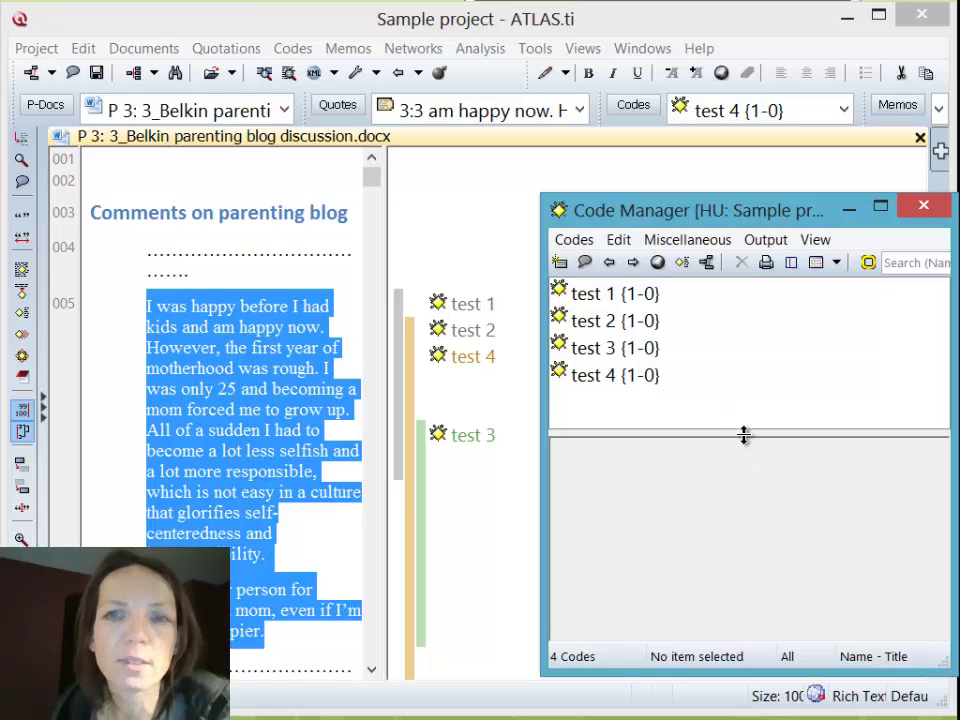
pyautogui.moveTo(744, 434); pyautogui.dragTo(745, 541)
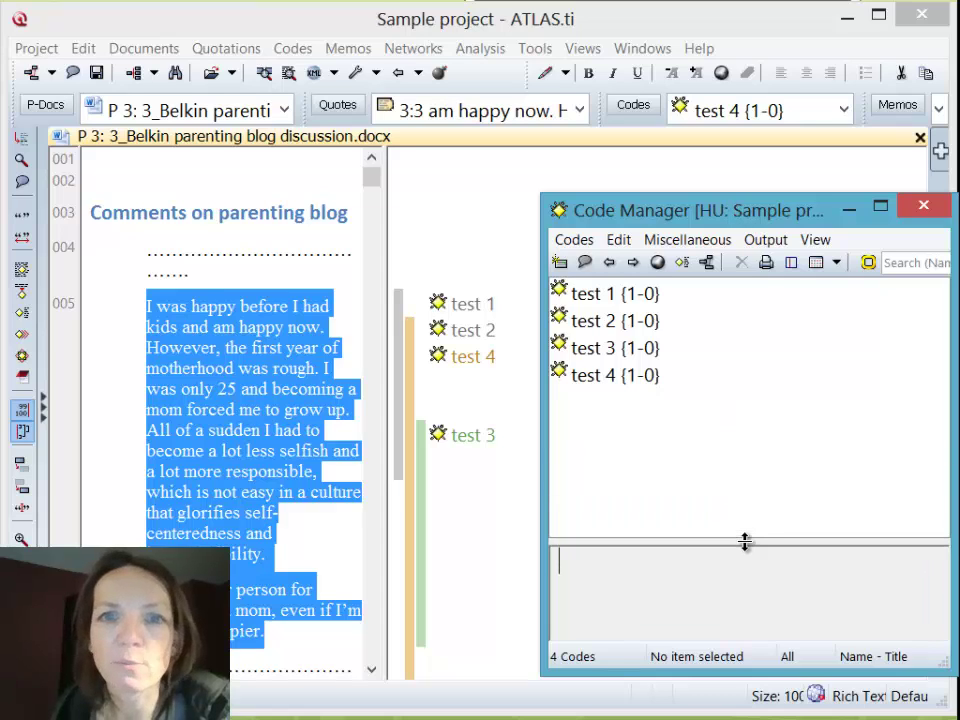
# Display the codes in Single Column view and switch them to Details view
pyautogui.click(815, 240)
pyautogui.click(692, 399)
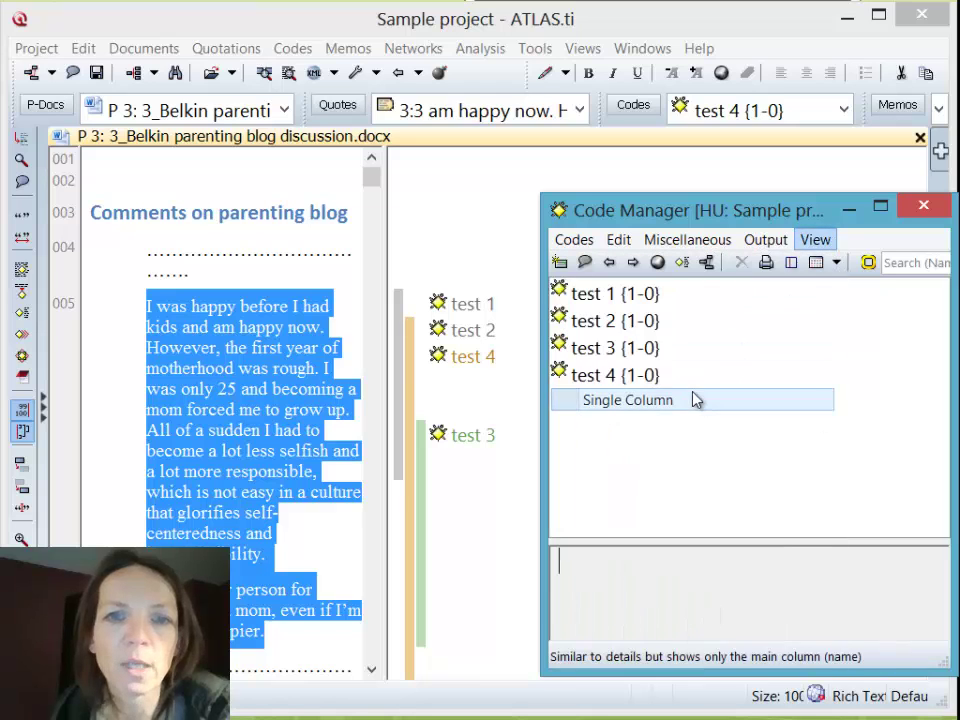
pyautogui.click(816, 240)
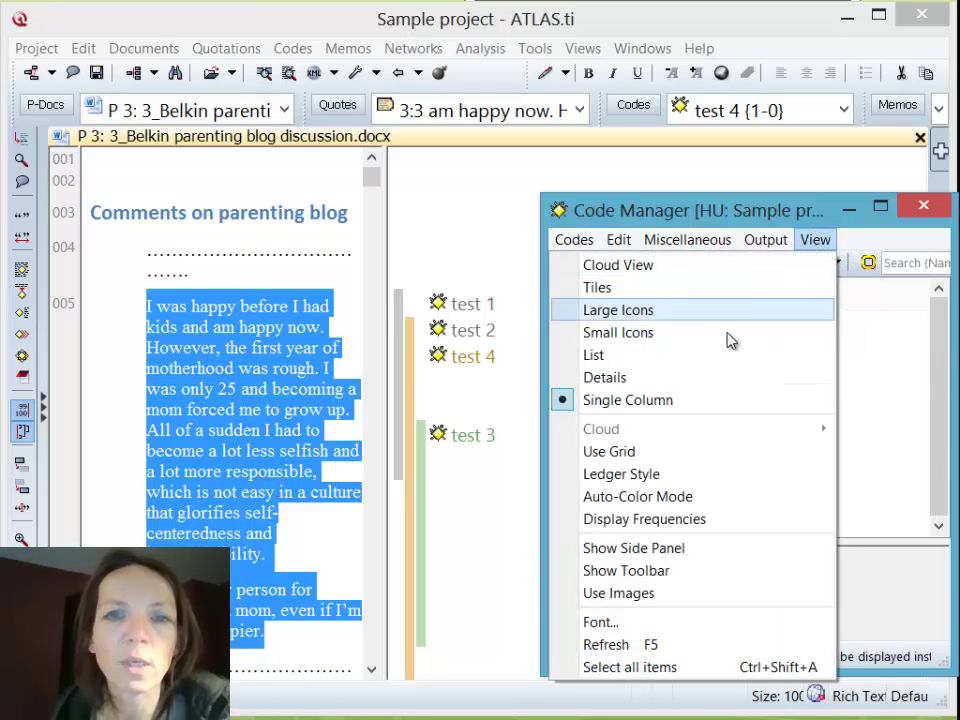
pyautogui.click(653, 383)
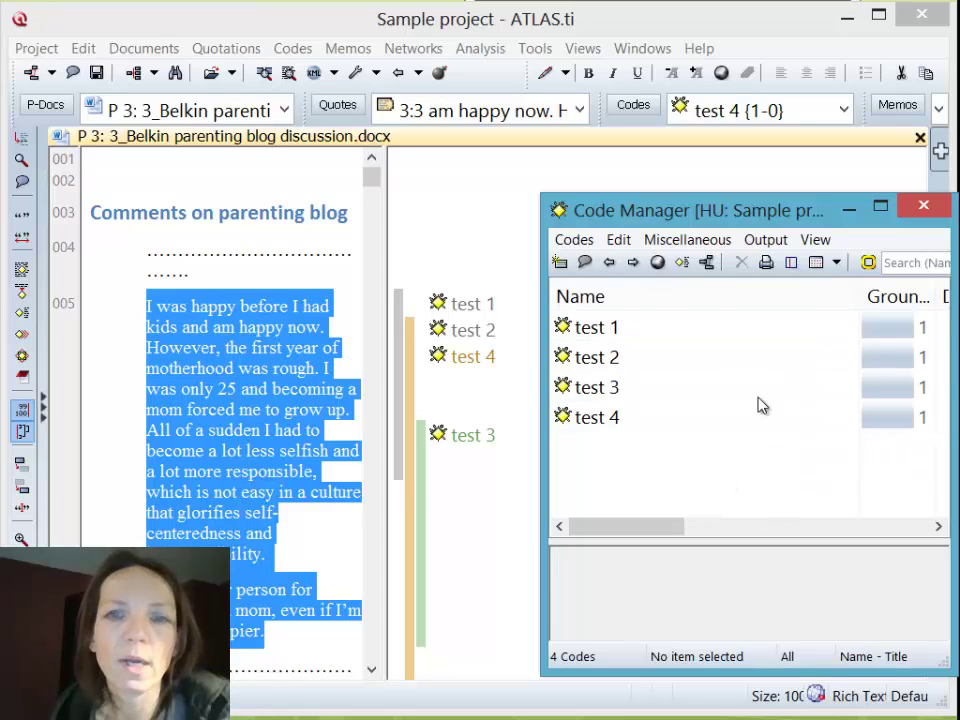
# Narrow the Name column, widen the groundedness column and look through the remaining detail columns up to the author and dates
pyautogui.moveTo(860, 280); pyautogui.dragTo(705, 290)
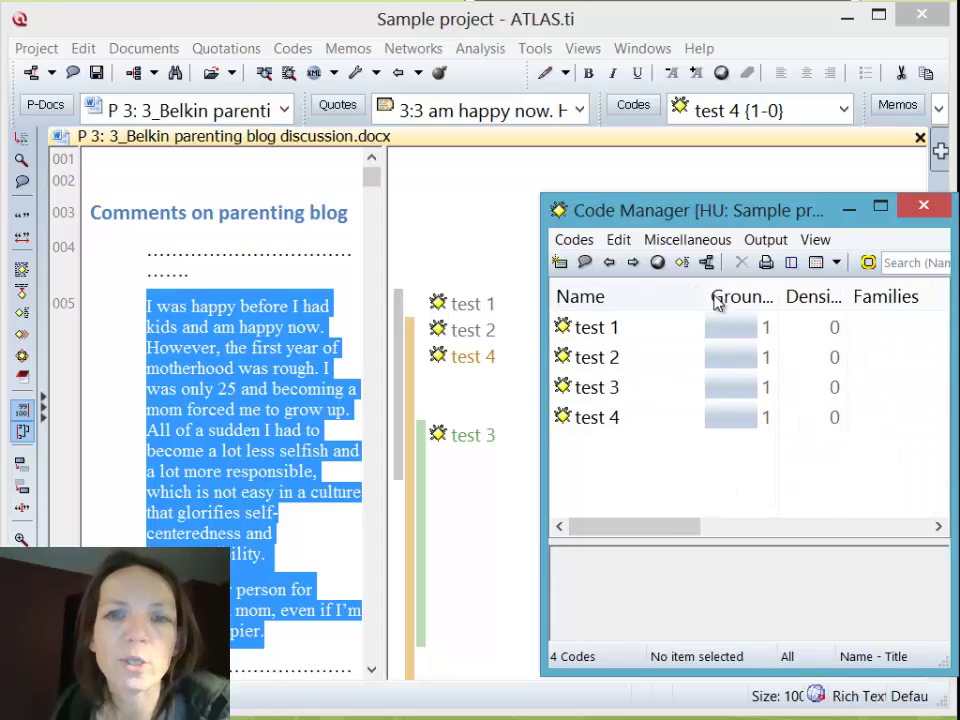
pyautogui.moveTo(784, 285); pyautogui.dragTo(795, 289)
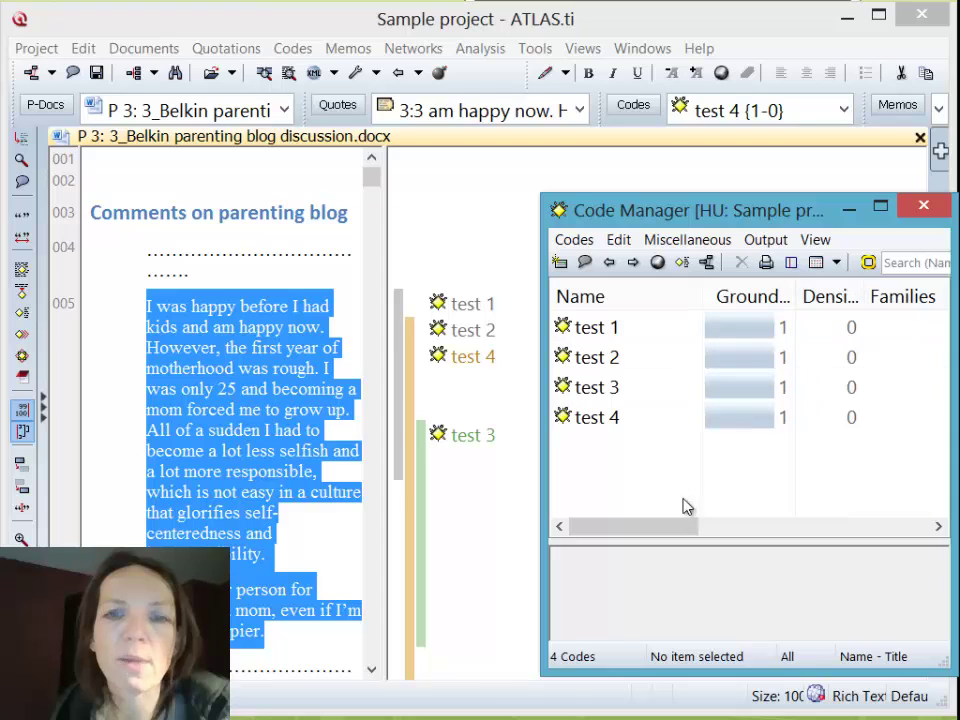
pyautogui.moveTo(689, 528); pyautogui.dragTo(934, 525)
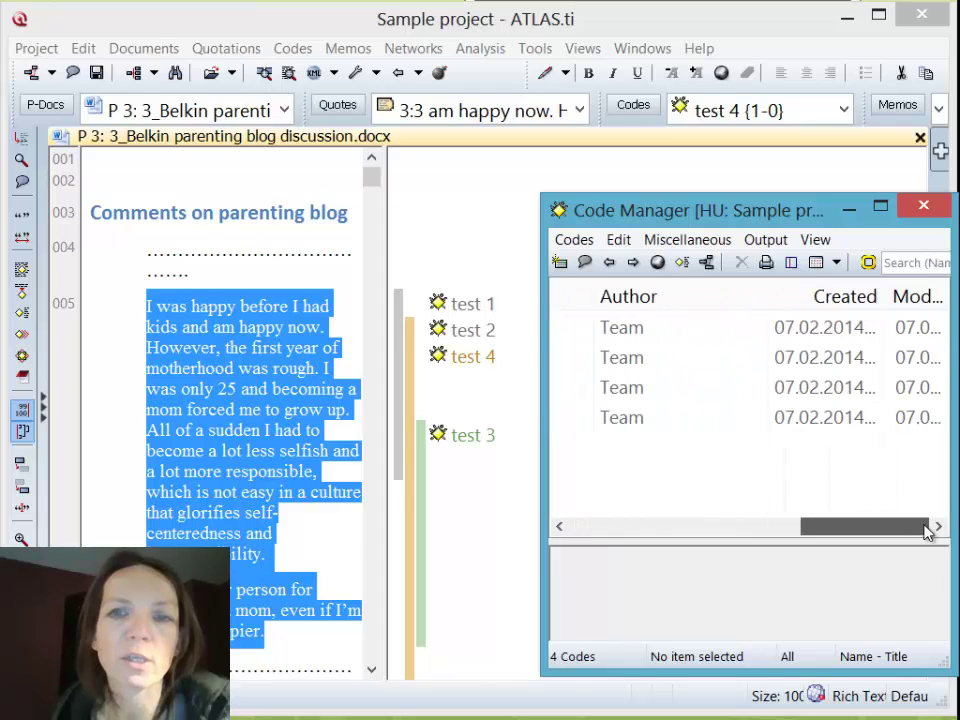
pyautogui.click(667, 528)
pyautogui.moveTo(667, 528); pyautogui.dragTo(581, 523)
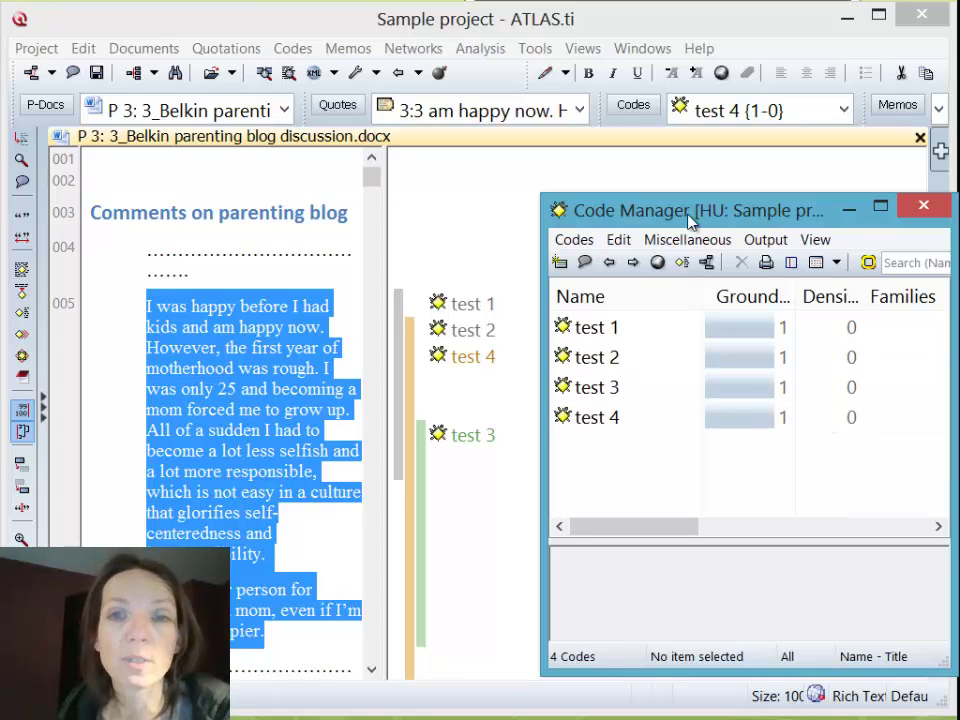
# Try the Tiles, Small Icons and List views for the codes in the Code Manager
pyautogui.click(818, 241)
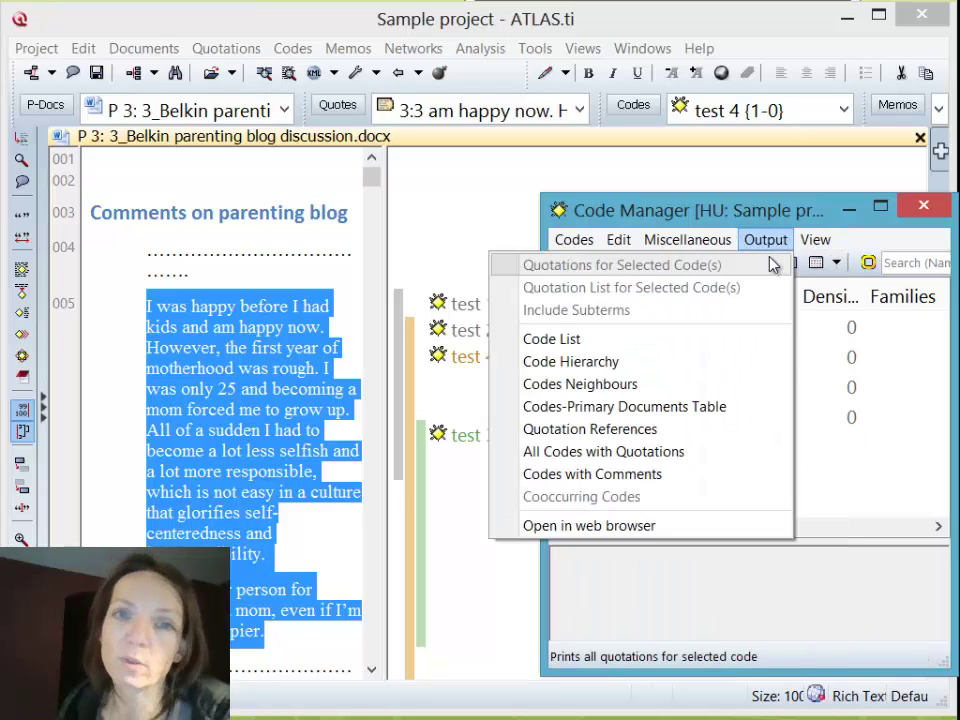
pyautogui.click(806, 289)
pyautogui.click(815, 240)
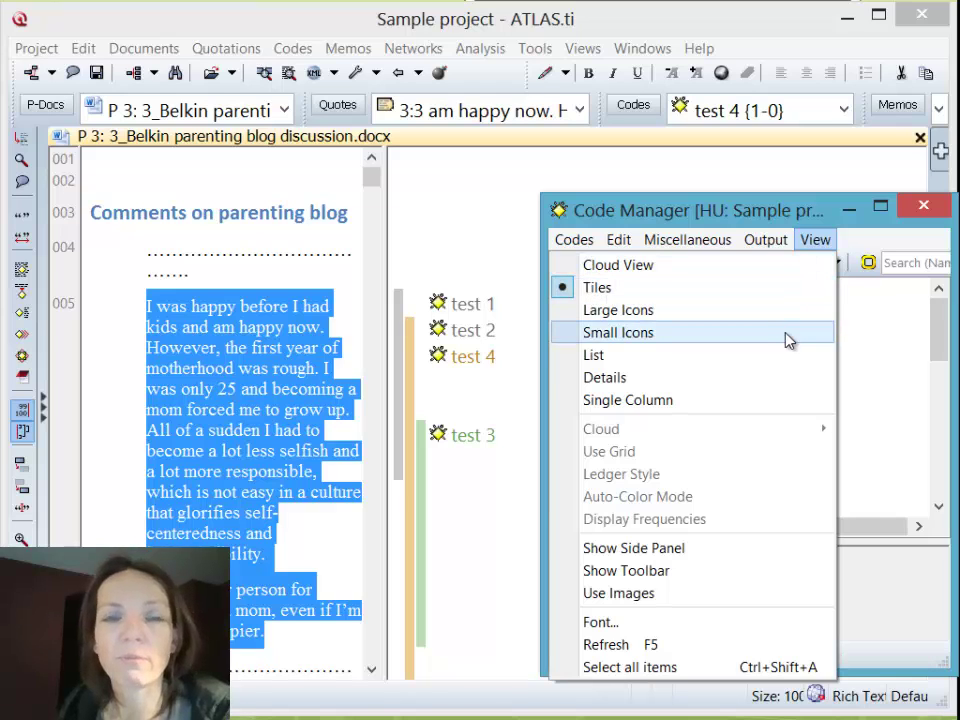
pyautogui.click(789, 333)
pyautogui.click(826, 243)
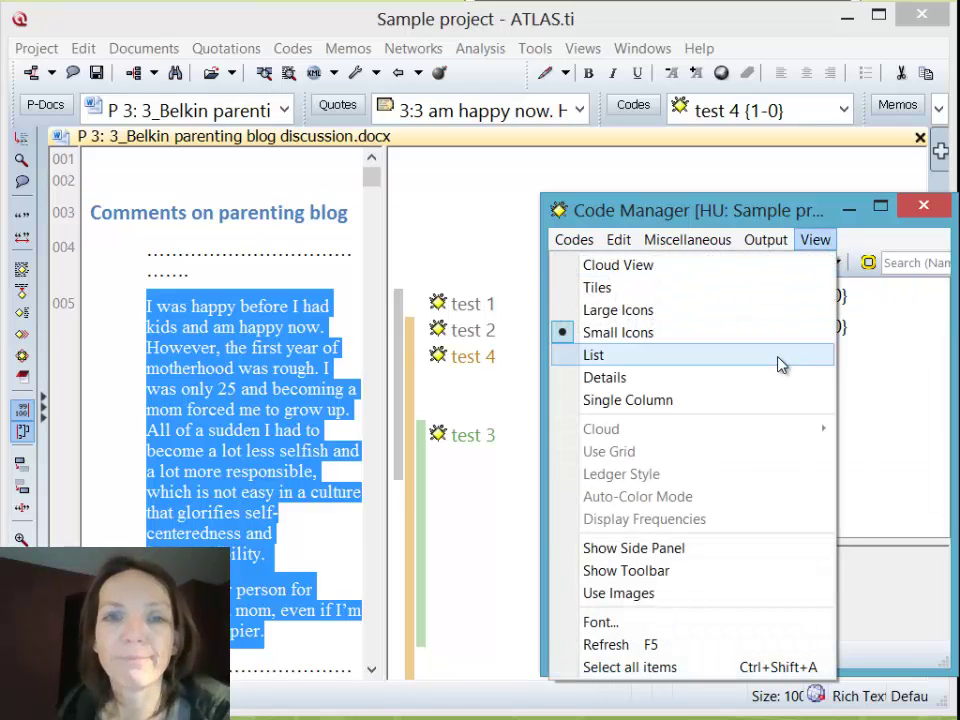
pyautogui.click(780, 358)
# Show the codes in Single Column view and shrink the Code Manager window to fit in the free space beside the margin codes
pyautogui.click(815, 240)
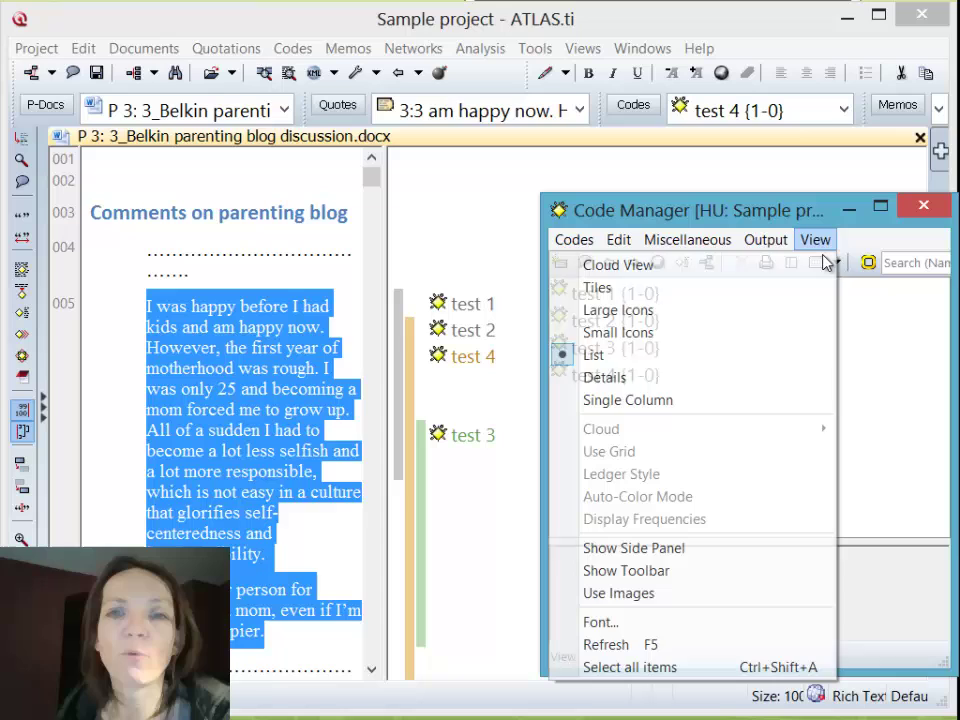
pyautogui.click(755, 405)
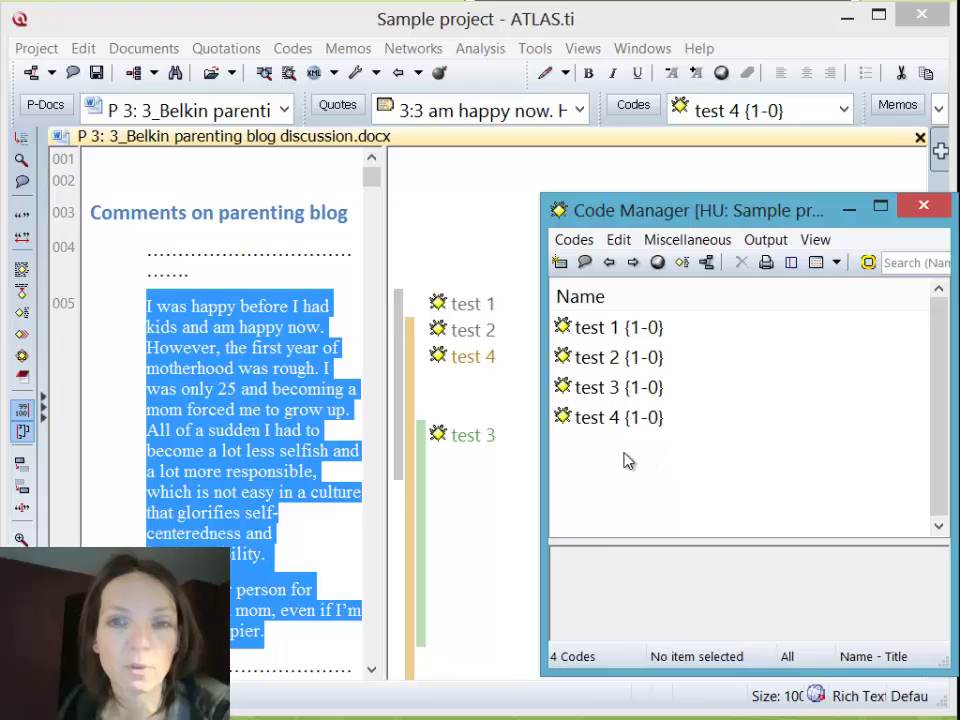
pyautogui.moveTo(545, 462); pyautogui.dragTo(668, 476)
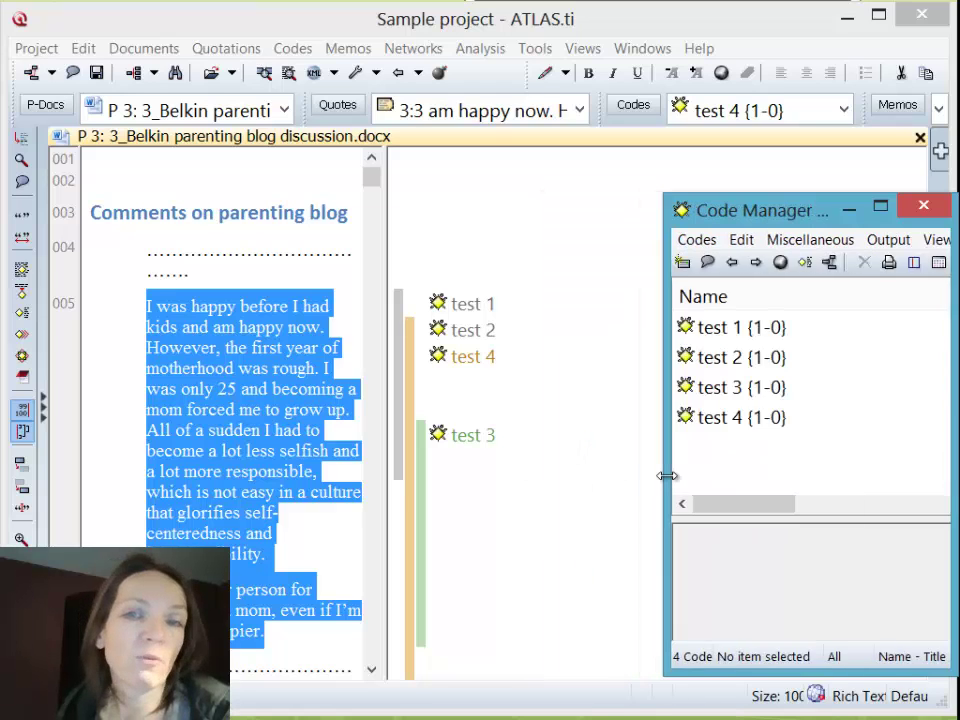
pyautogui.moveTo(722, 213); pyautogui.dragTo(657, 175)
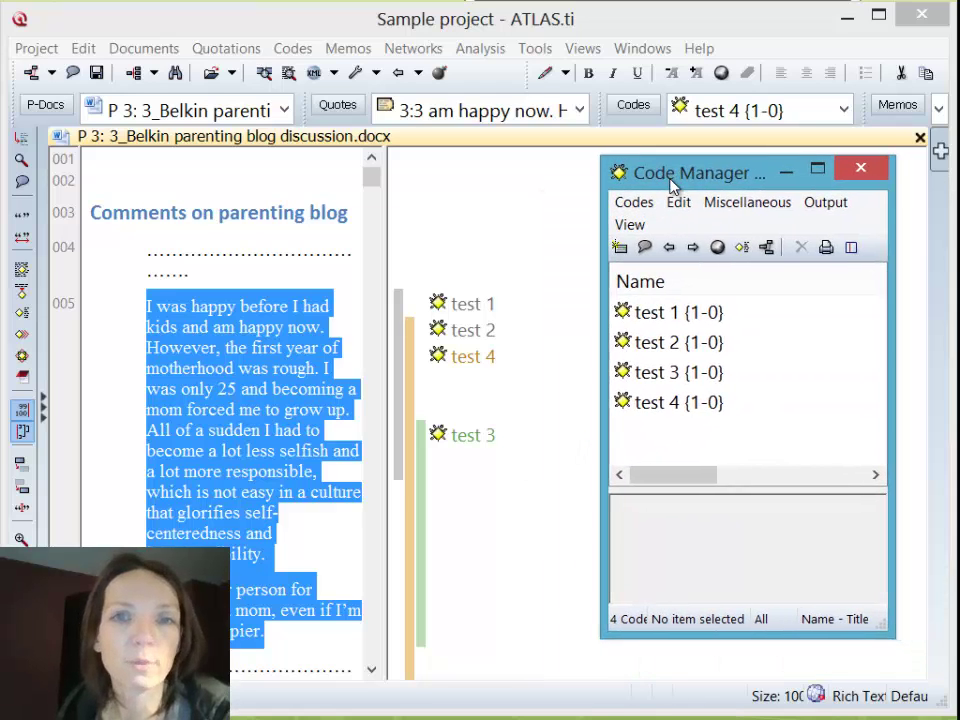
pyautogui.moveTo(743, 495); pyautogui.dragTo(720, 521)
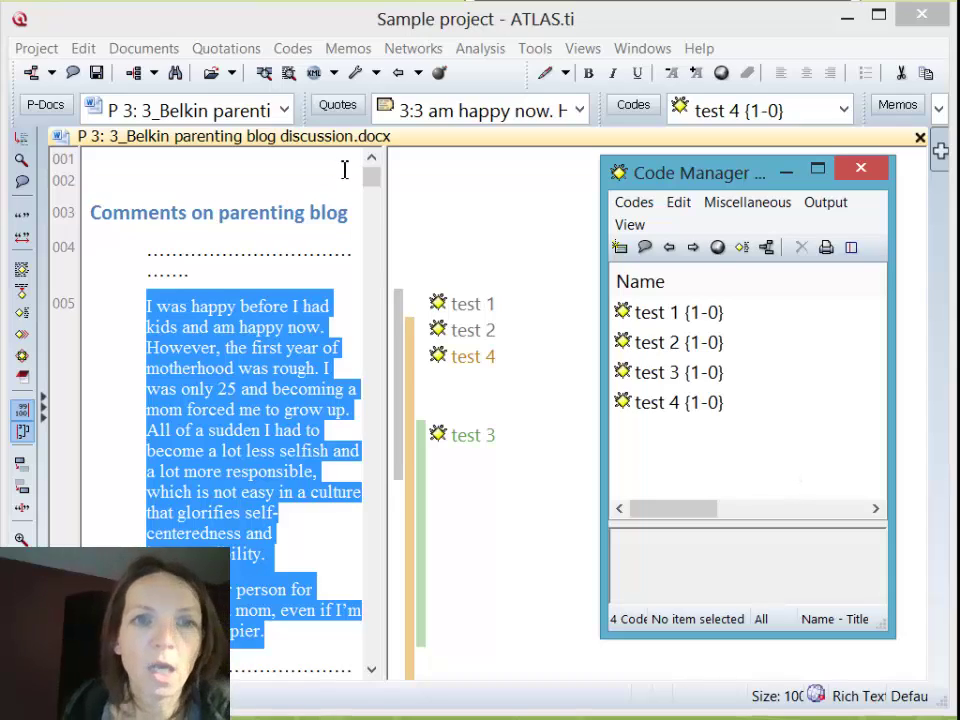
# Code the passage from "ar-old daughter" to "more activities that" in paragraph 008 with the existing code "test 3" from the Code Manager
pyautogui.moveTo(372, 178); pyautogui.dragTo(272, 328)
pyautogui.moveTo(231, 483); pyautogui.dragTo(349, 621)
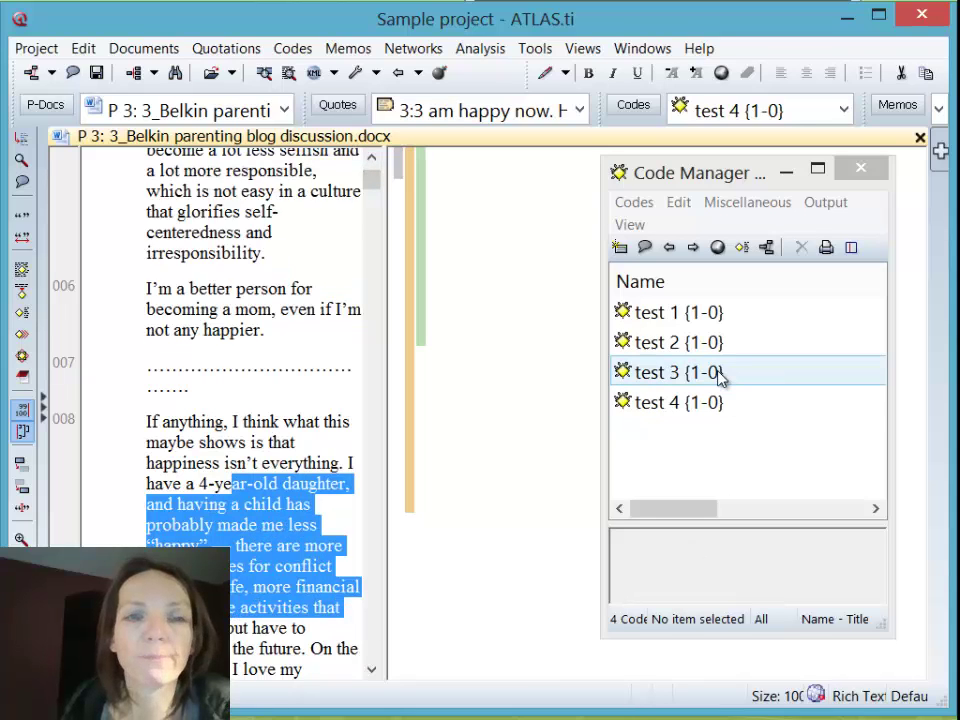
pyautogui.moveTo(718, 374); pyautogui.dragTo(285, 390)
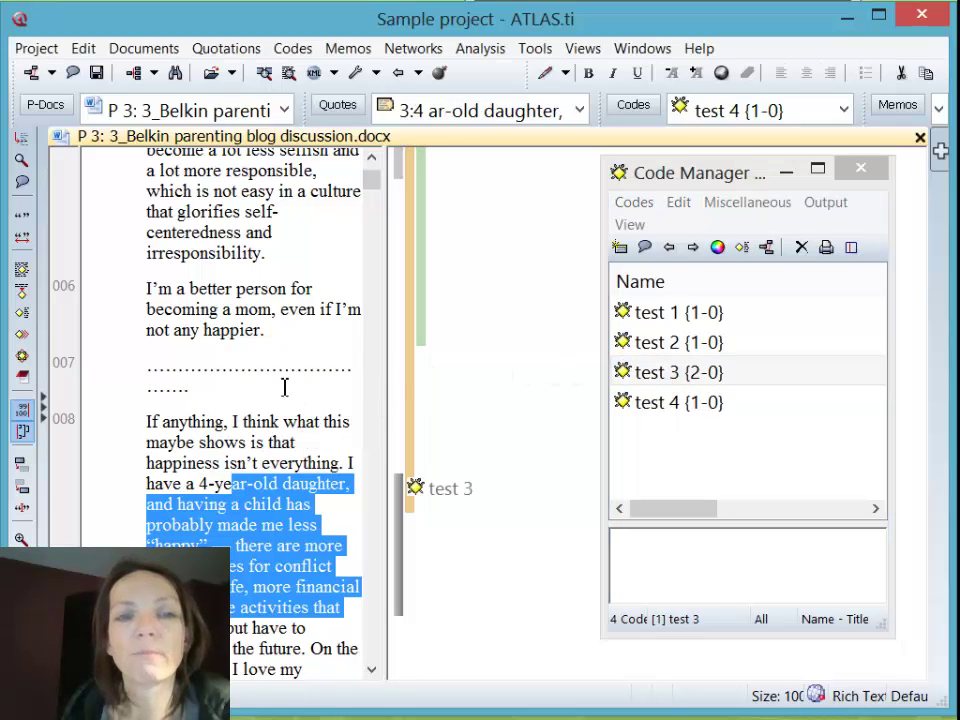
# In paragraph 008, code "ove my daughter and wouldn't" with "test 4" and the passage starting "They don't make" with "test 2"
pyautogui.click(306, 440)
pyautogui.scroll(-4, 306, 440)
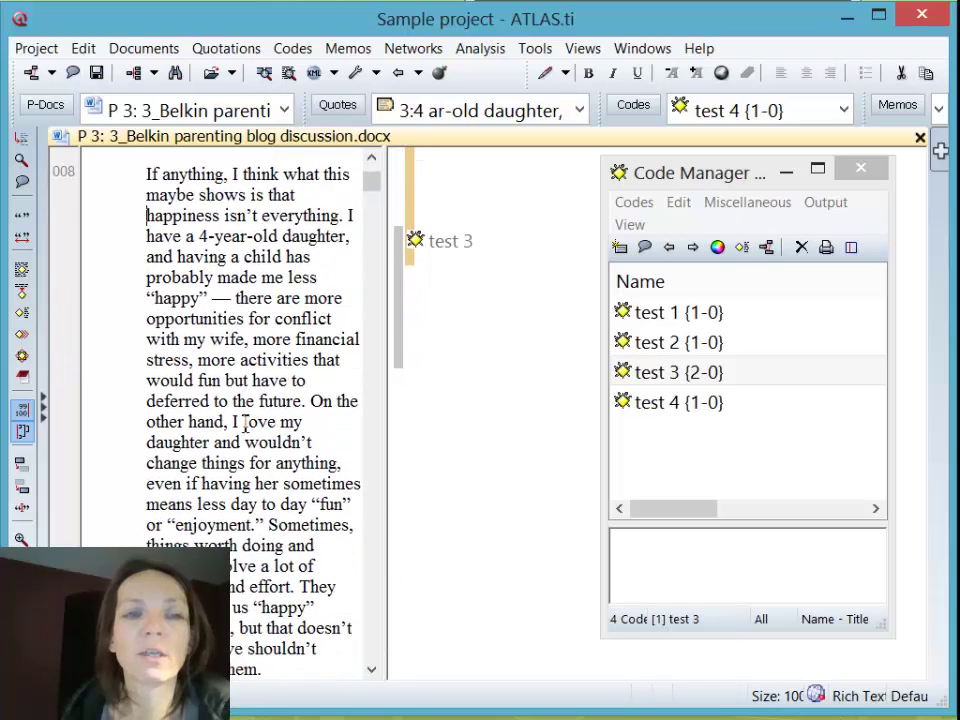
pyautogui.moveTo(250, 422); pyautogui.dragTo(352, 444)
pyautogui.moveTo(651, 405); pyautogui.dragTo(300, 448)
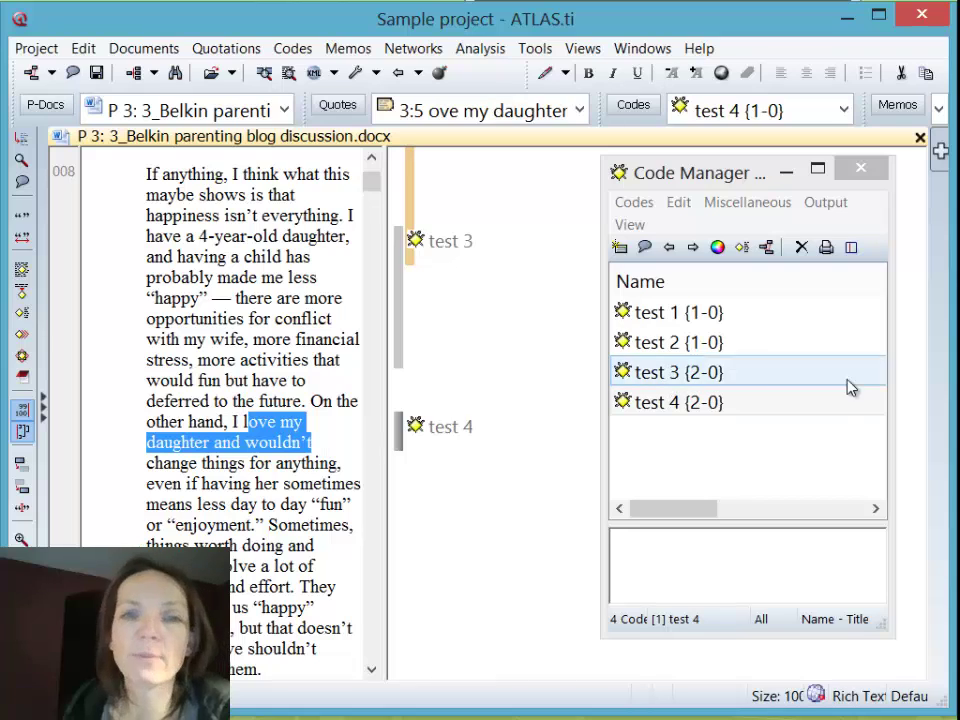
pyautogui.moveTo(300, 590); pyautogui.dragTo(360, 666)
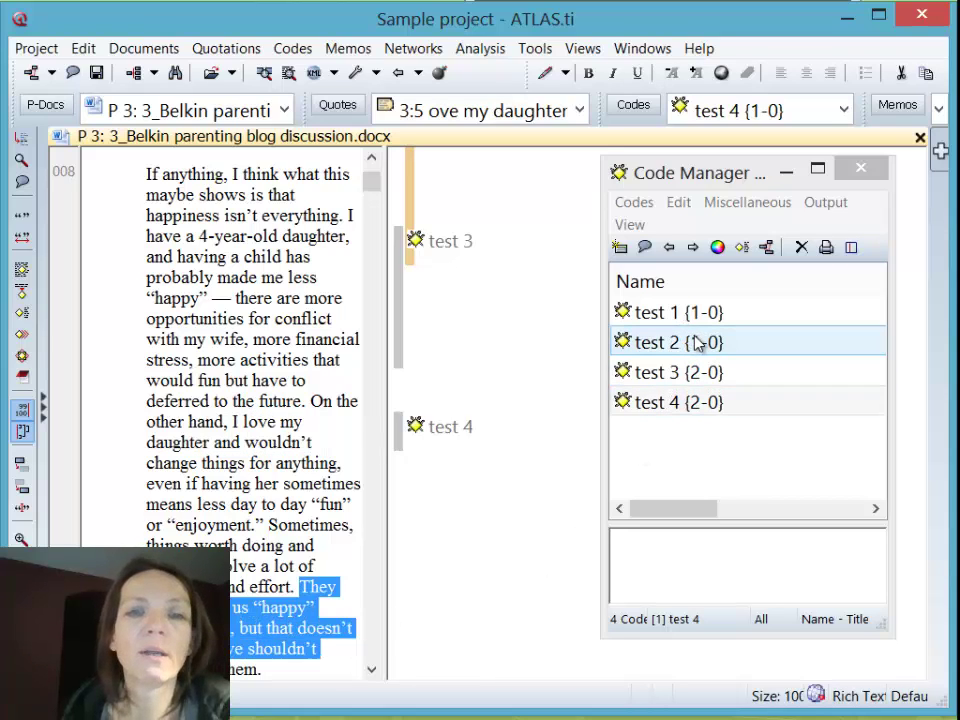
pyautogui.moveTo(688, 340); pyautogui.dragTo(270, 345)
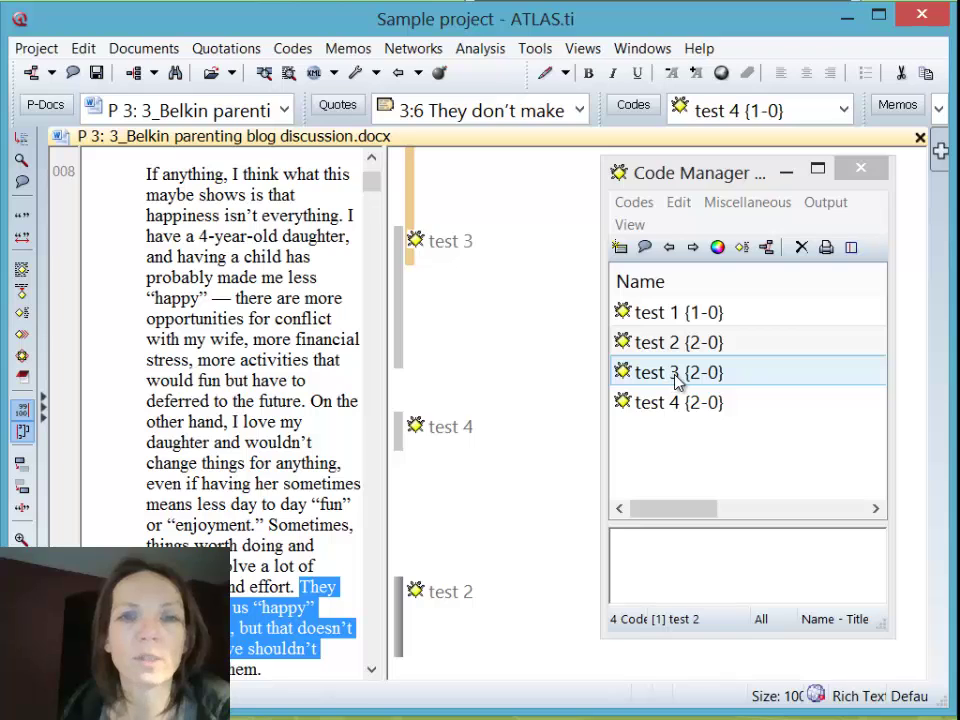
# Apply "test 3" to the bar of the "ar-old daughter" quotation and add "test 1" to the quotation coded "test 4" below it
pyautogui.moveTo(678, 381); pyautogui.dragTo(399, 283)
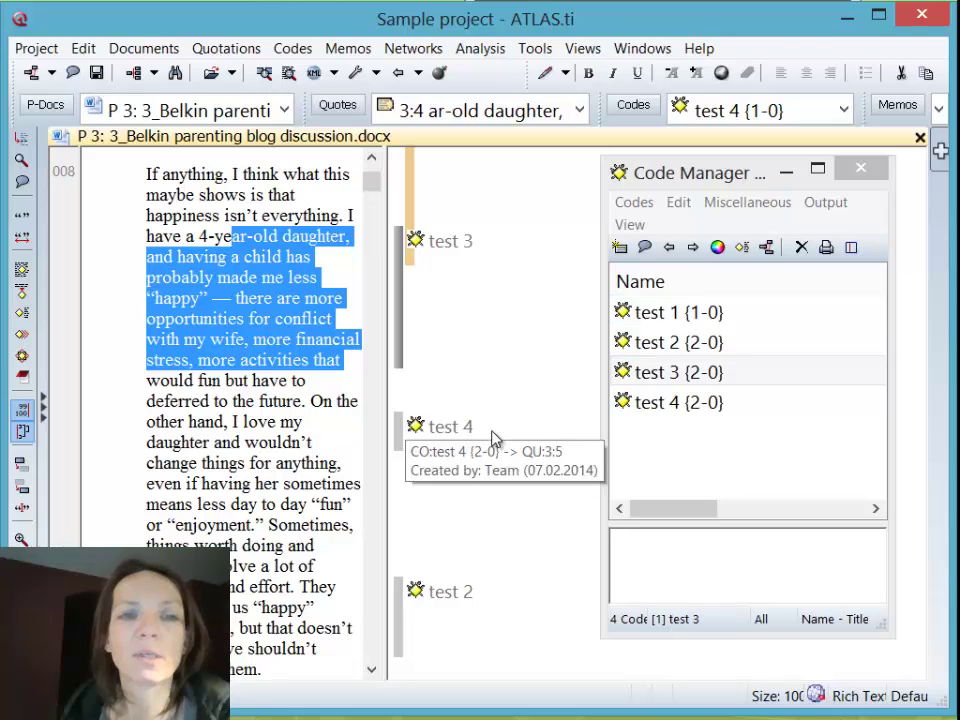
pyautogui.moveTo(664, 317); pyautogui.dragTo(401, 439)
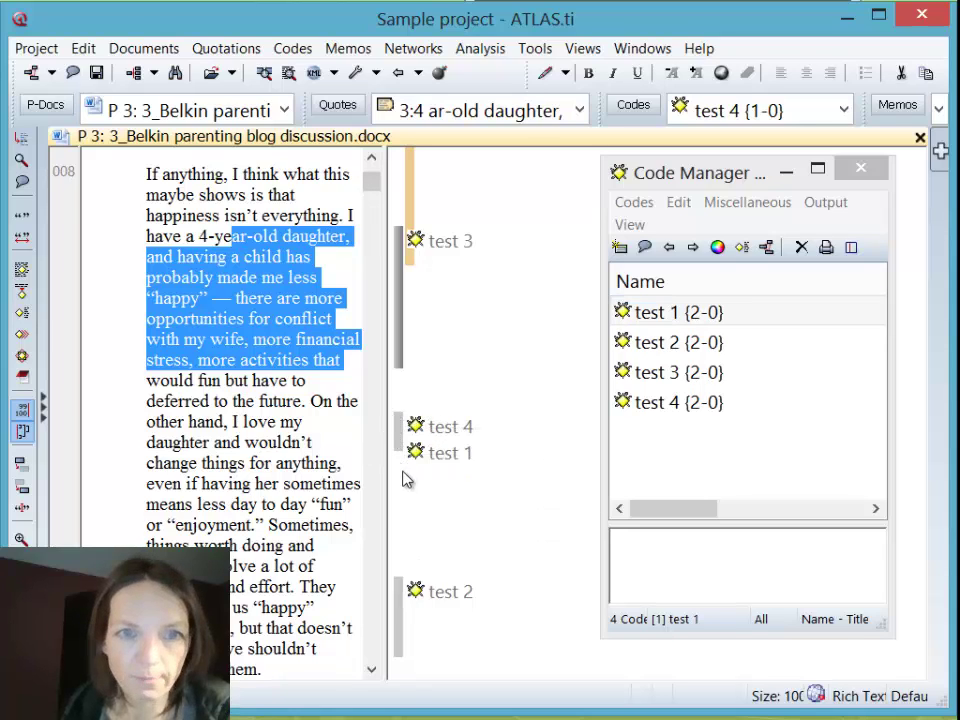
# Replace the margin code "test 3" of the "ar-old daughter" quotation with "test 2" and swap it back to "test 3"
pyautogui.click(443, 241)
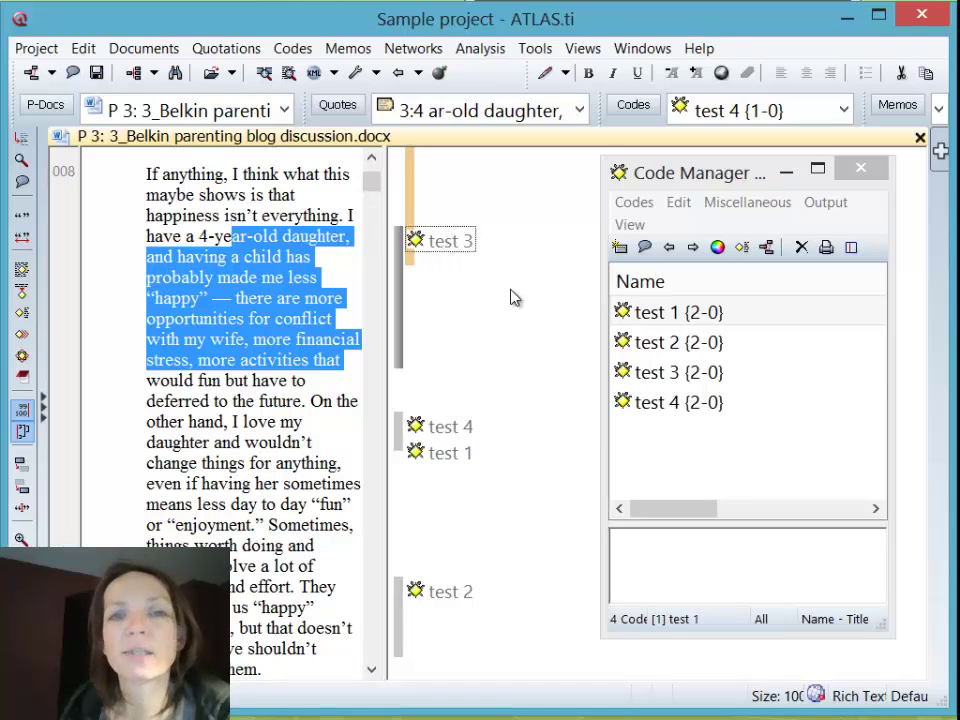
pyautogui.moveTo(680, 342); pyautogui.dragTo(450, 242)
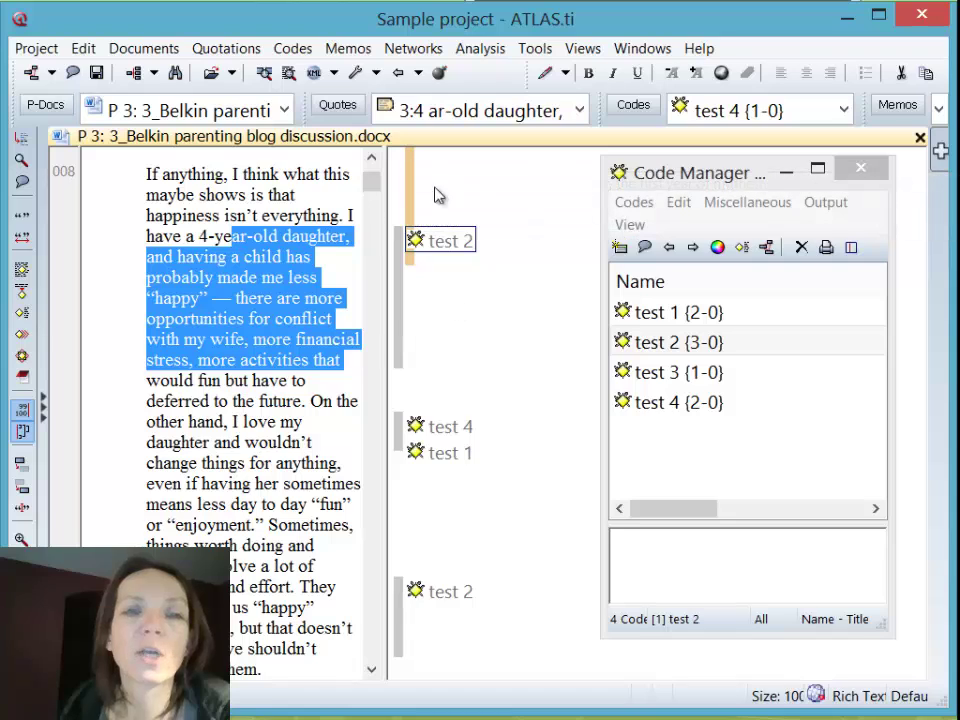
pyautogui.moveTo(697, 377); pyautogui.dragTo(440, 245)
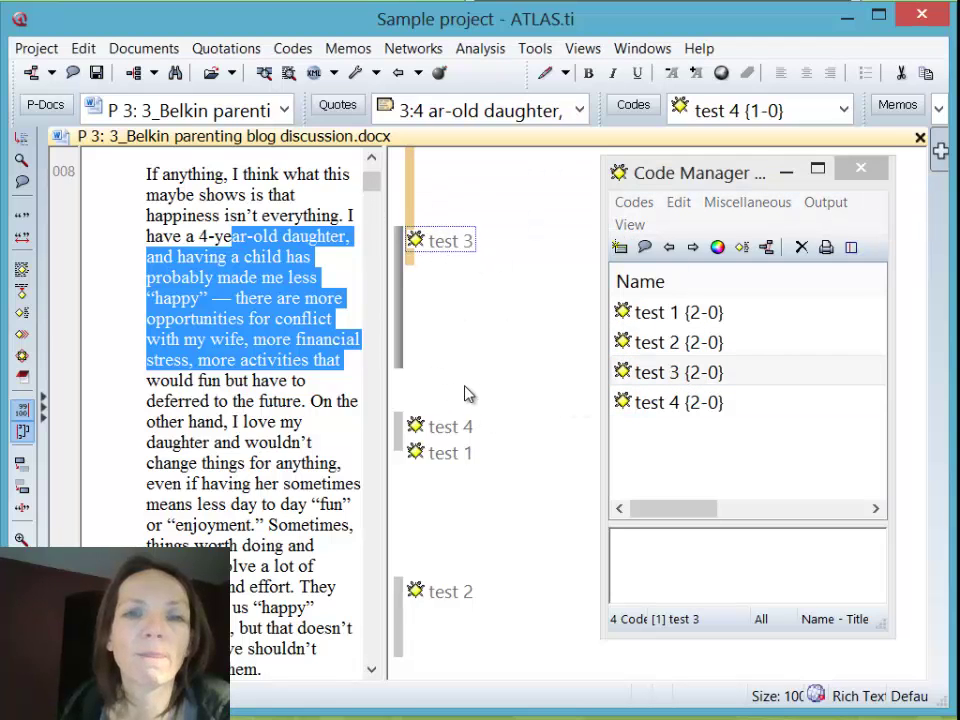
# Replace the margin code "test 3" of the "ar-old daughter" quotation with "test 2" and add "test 1" to the same quotation
pyautogui.moveTo(690, 345); pyautogui.dragTo(466, 258)
pyautogui.moveTo(664, 316); pyautogui.dragTo(407, 320)
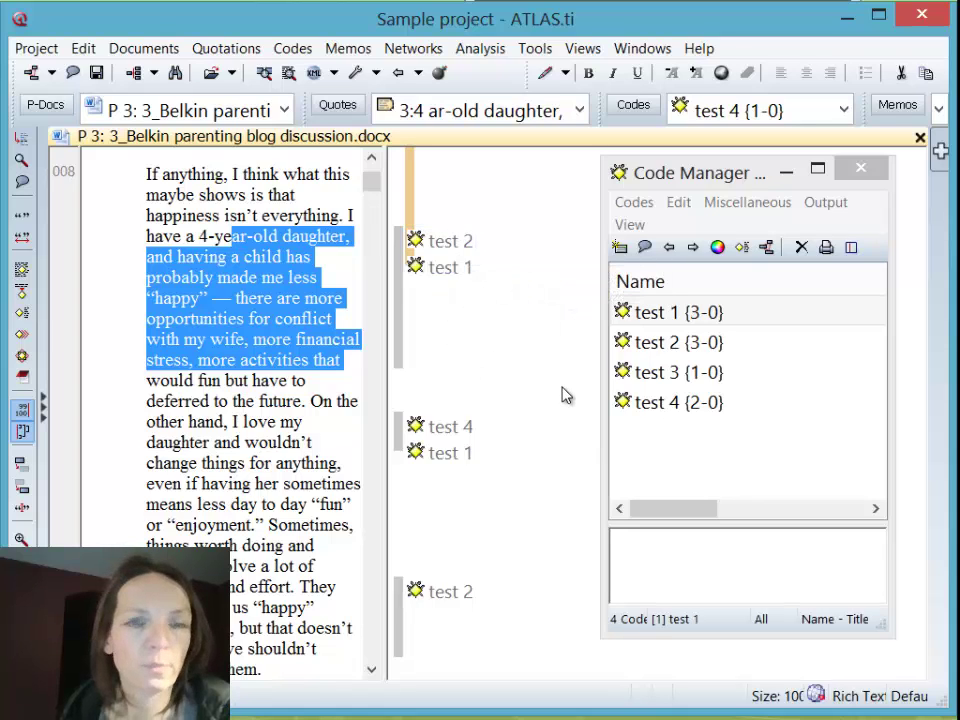
pyautogui.scroll(3, 561, 400)
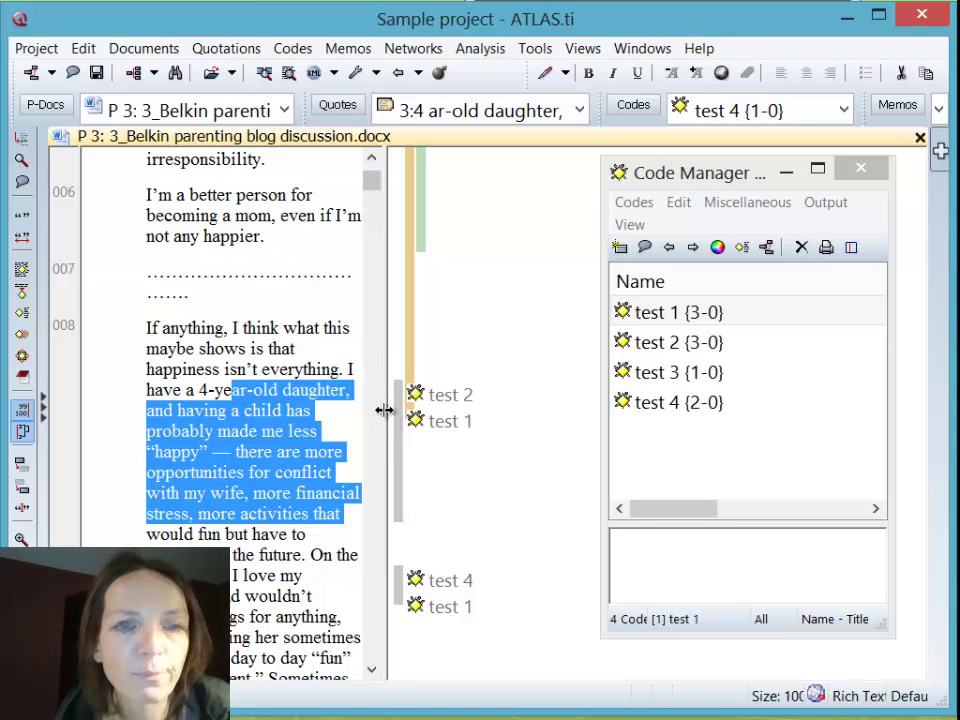
# Widen the document text area and extend the "ar-old daughter" quotation to run from "I have a 4-year-old daughter" to "the future."
pyautogui.moveTo(384, 410); pyautogui.dragTo(403, 418)
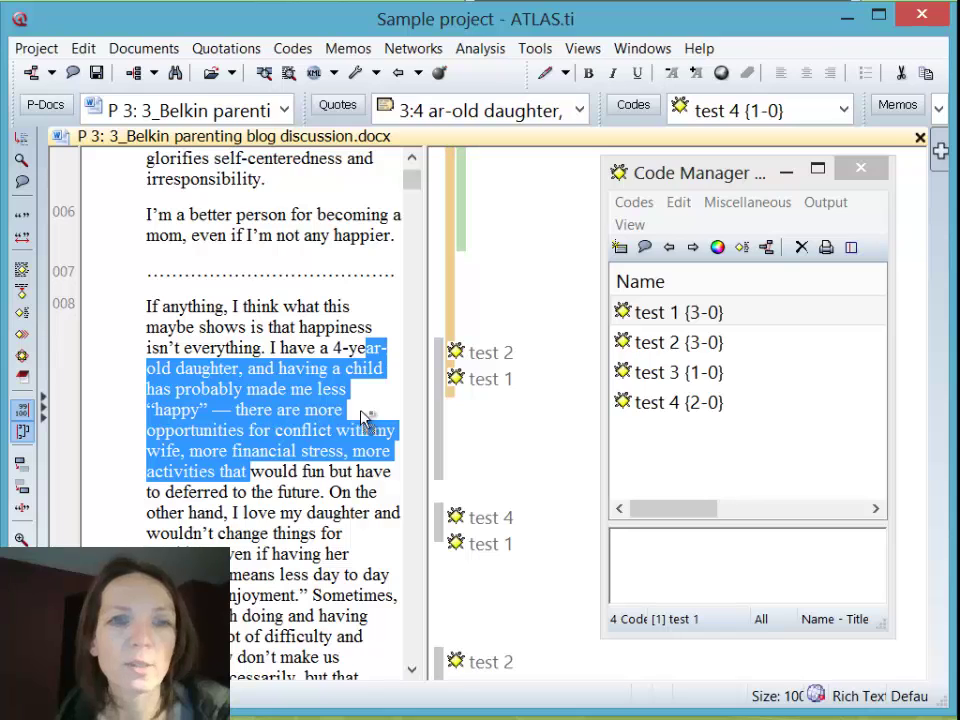
pyautogui.click(293, 528)
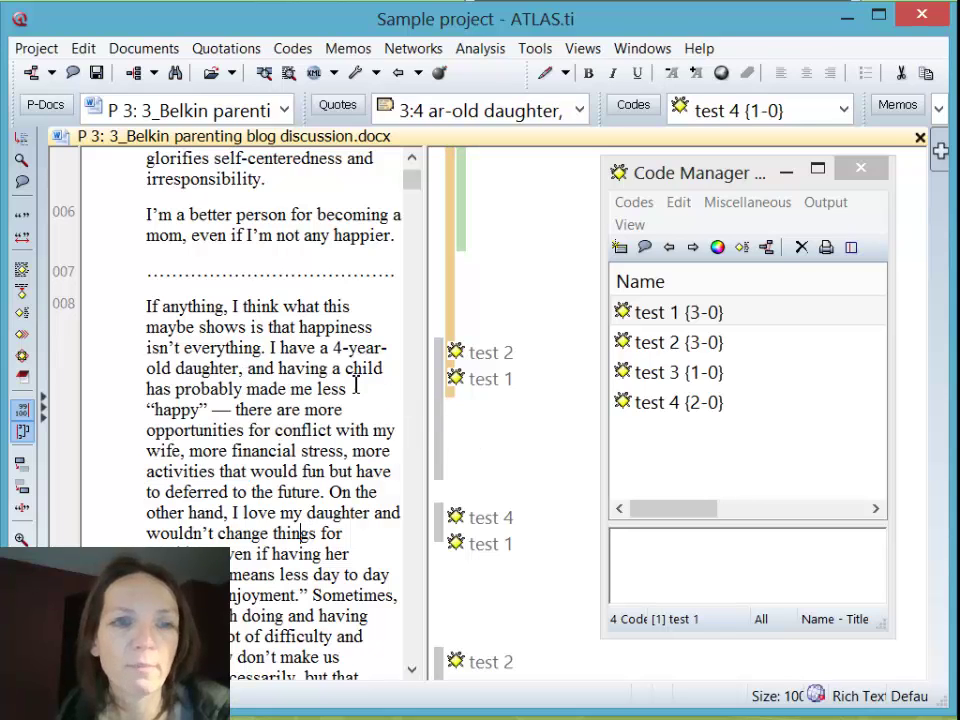
pyautogui.moveTo(347, 369); pyautogui.dragTo(405, 452)
pyautogui.click(448, 388)
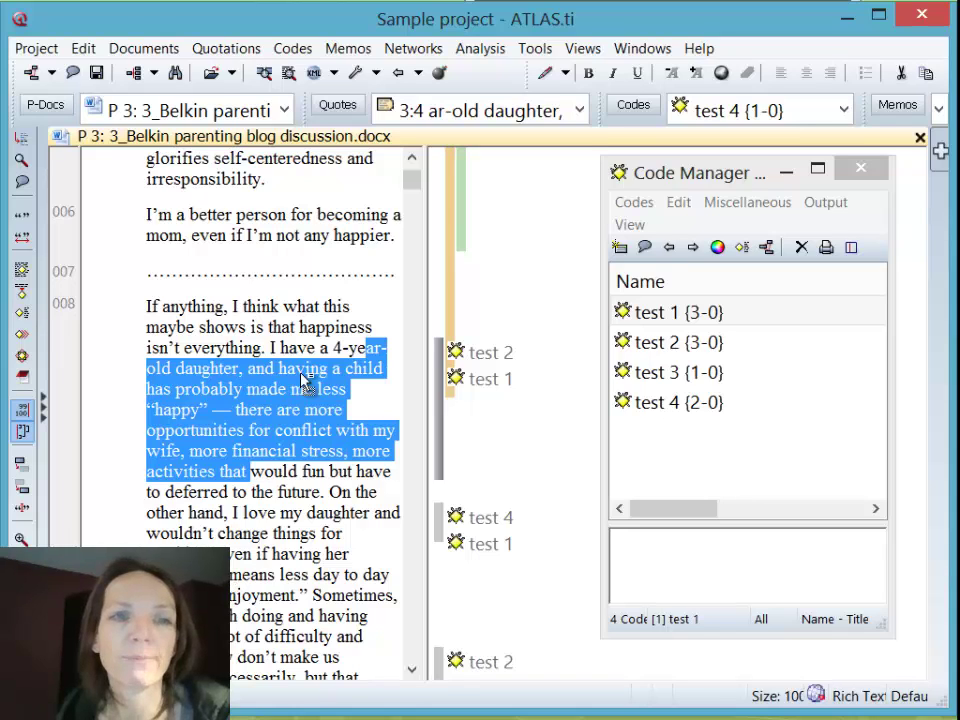
pyautogui.moveTo(273, 347); pyautogui.dragTo(331, 492)
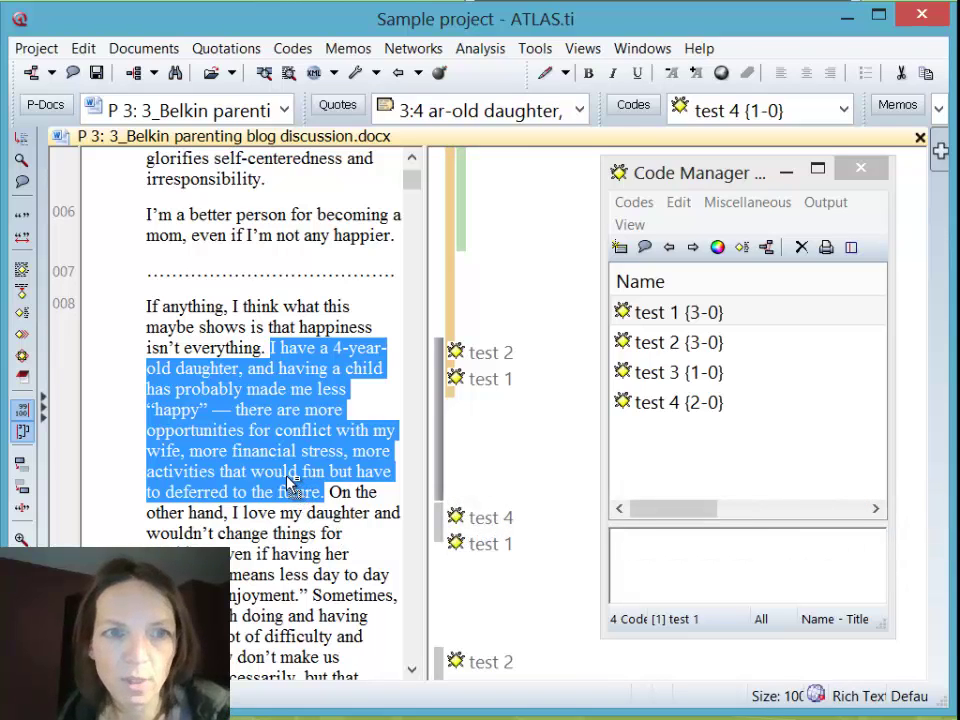
pyautogui.moveTo(267, 403); pyautogui.dragTo(282, 378)
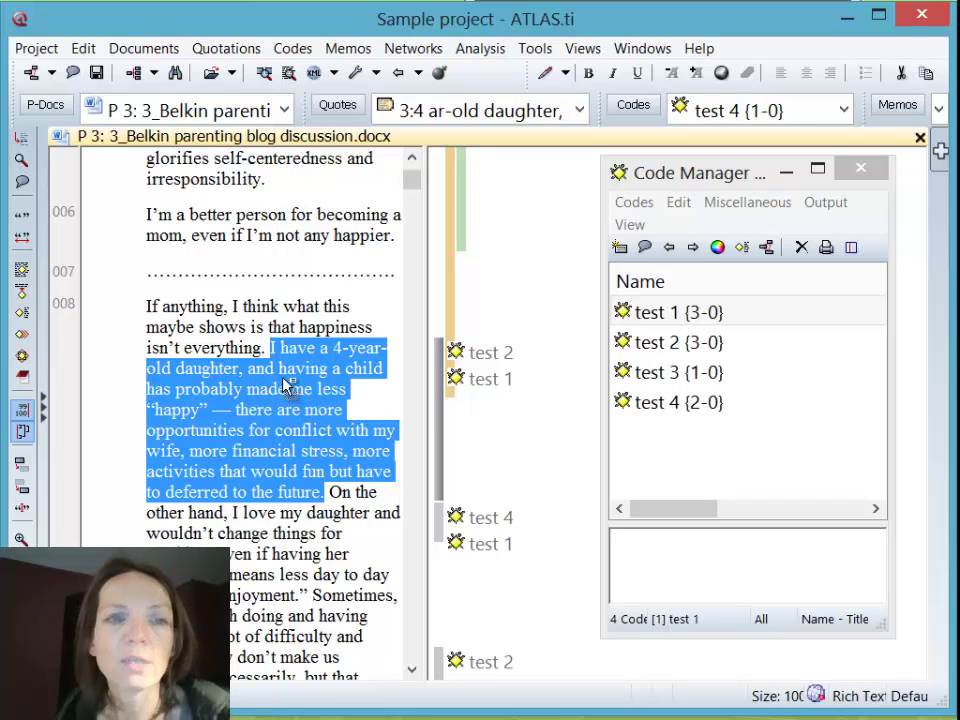
# Shorten that quotation to cover only "and having a child has probably made me less 'happy' —"
pyautogui.click(223, 271)
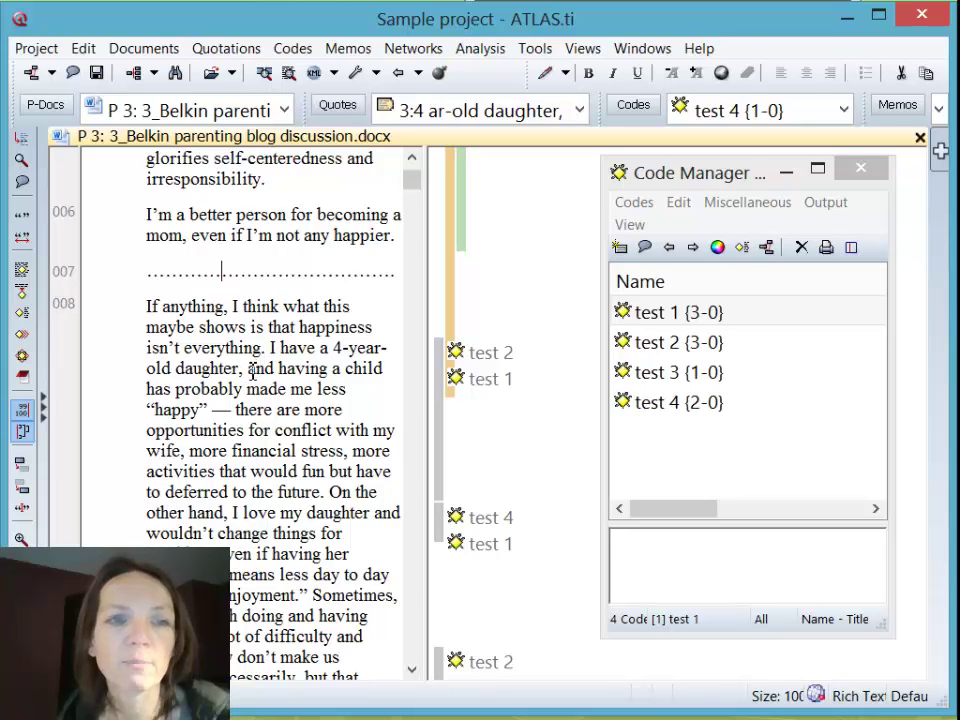
pyautogui.moveTo(250, 370); pyautogui.dragTo(233, 411)
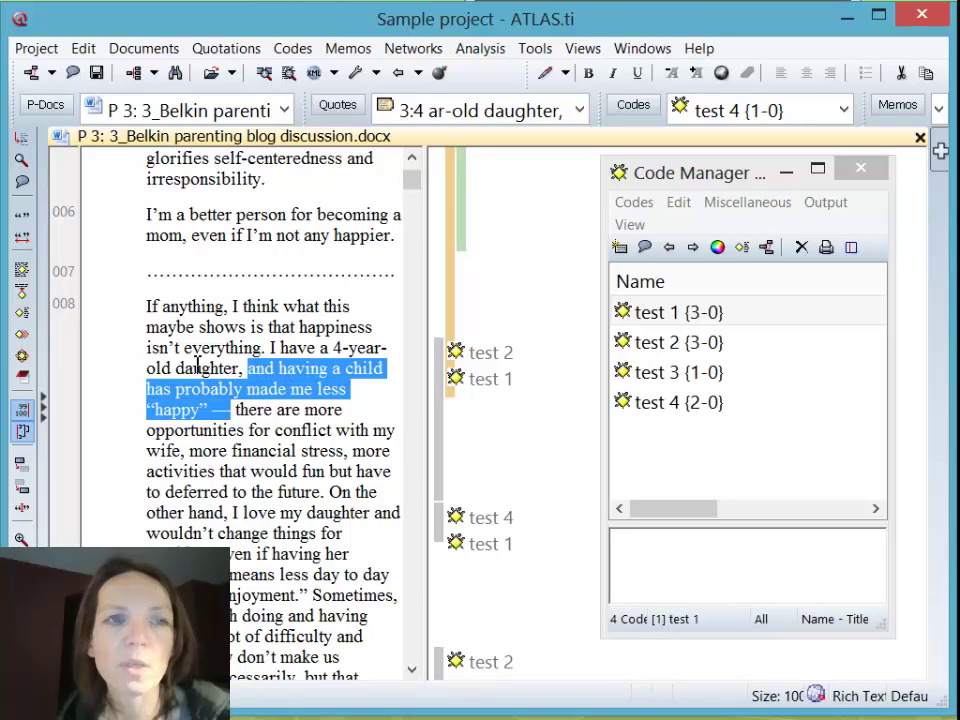
pyautogui.click(22, 240)
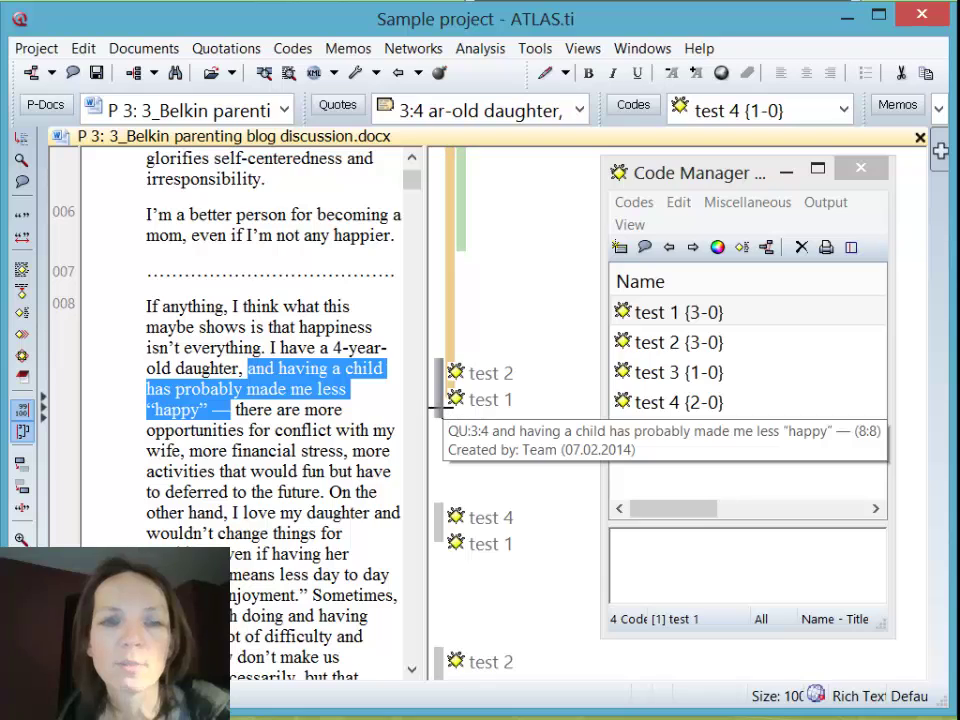
# Extend the "ove my daughter and wouldn't" quotation to run from "there are more opportunities" to "involv"
pyautogui.click(441, 528)
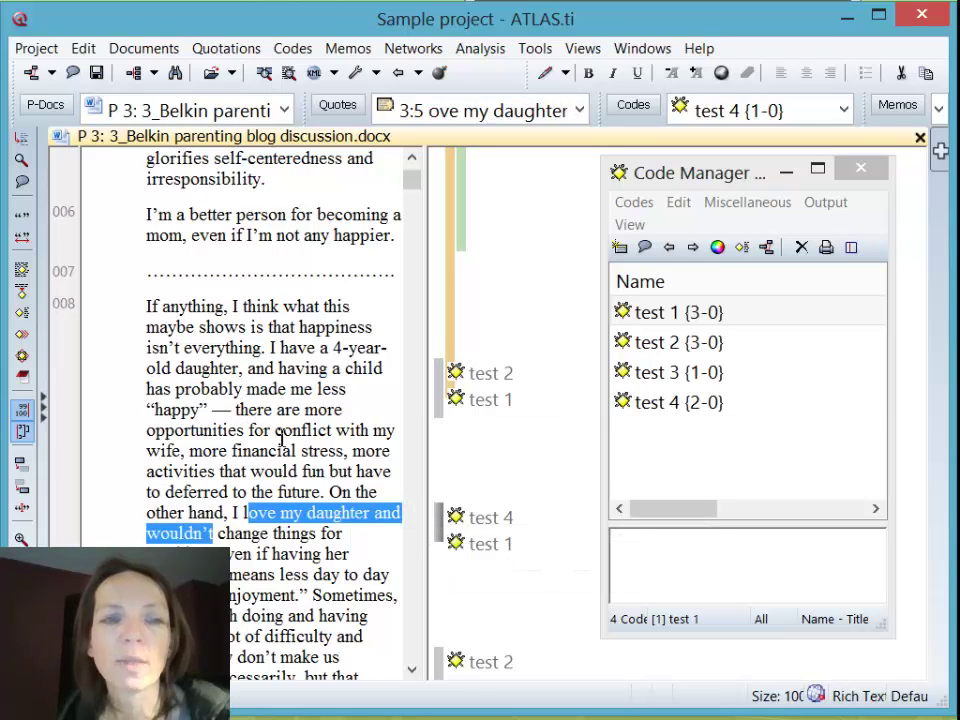
pyautogui.moveTo(240, 410); pyautogui.dragTo(381, 642)
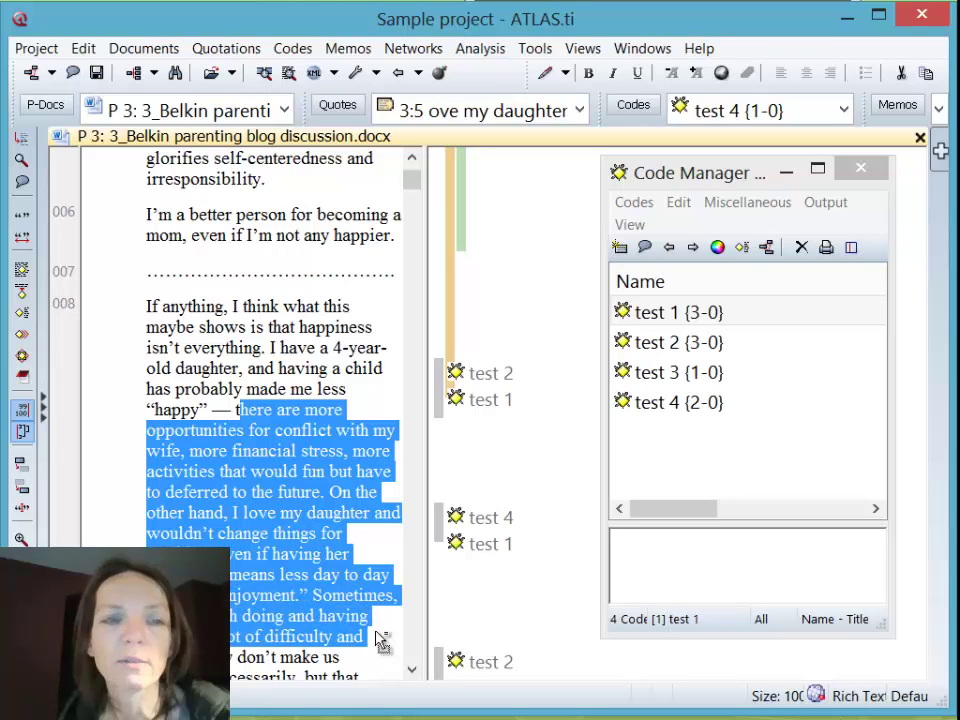
pyautogui.moveTo(234, 411); pyautogui.dragTo(193, 531)
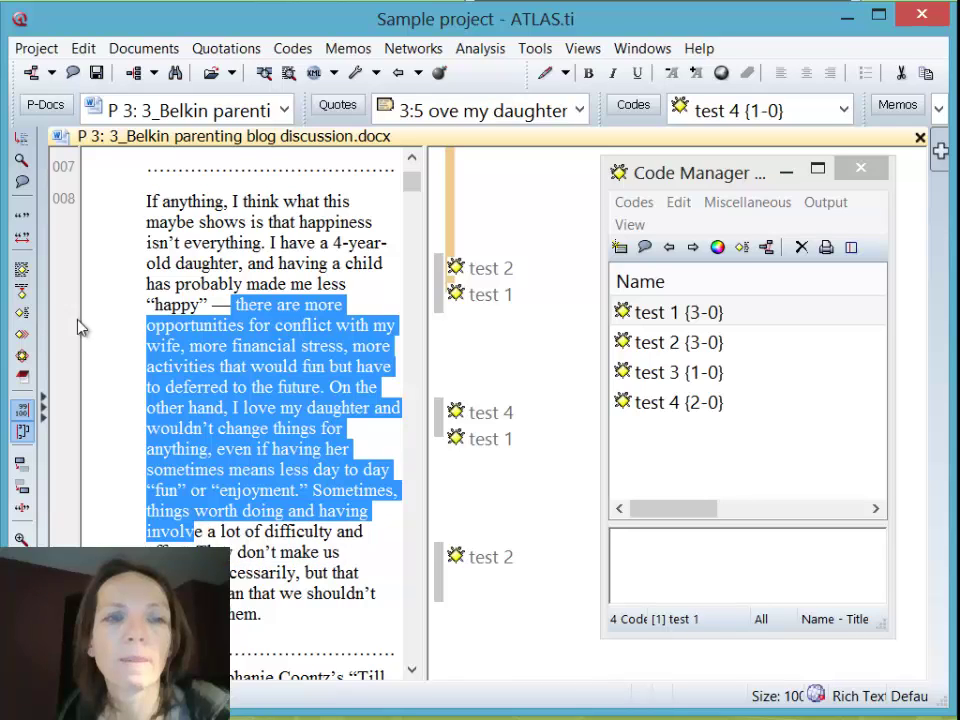
pyautogui.click(22, 241)
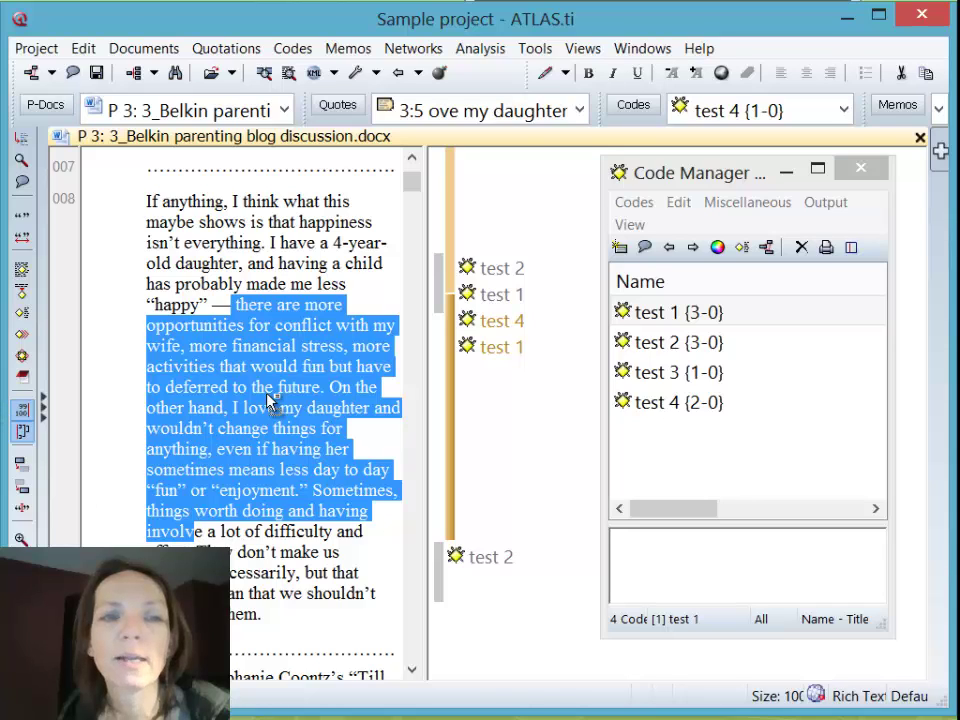
# Revise the quotation coded "test 4" and "test 1" to run from "that would fun but have" to "change things for"
pyautogui.moveTo(292, 553); pyautogui.dragTo(280, 552)
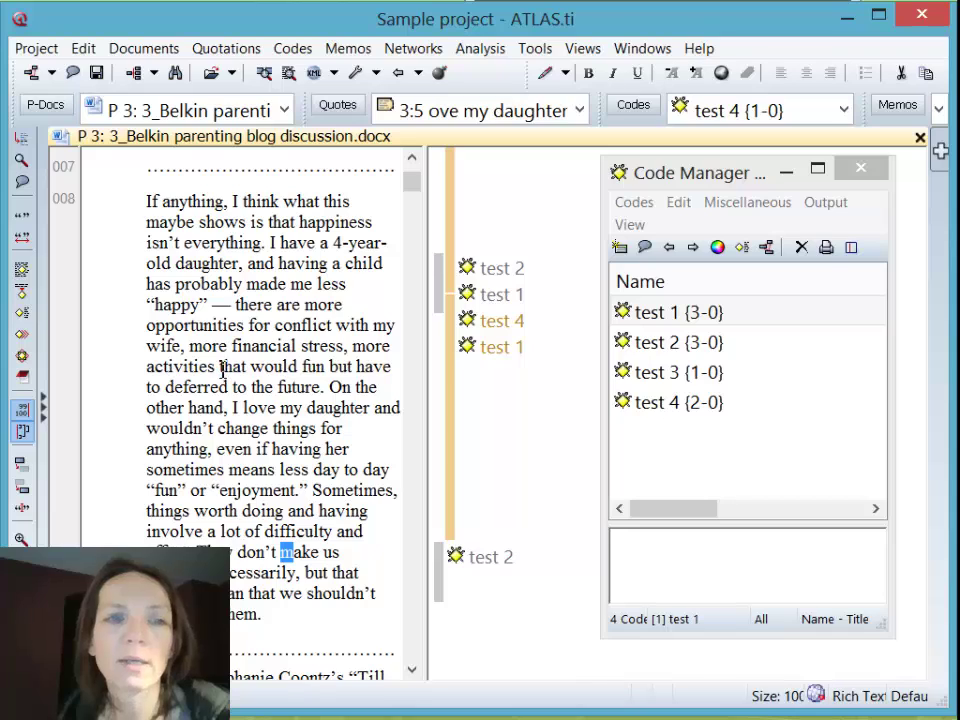
pyautogui.moveTo(222, 370); pyautogui.dragTo(363, 427)
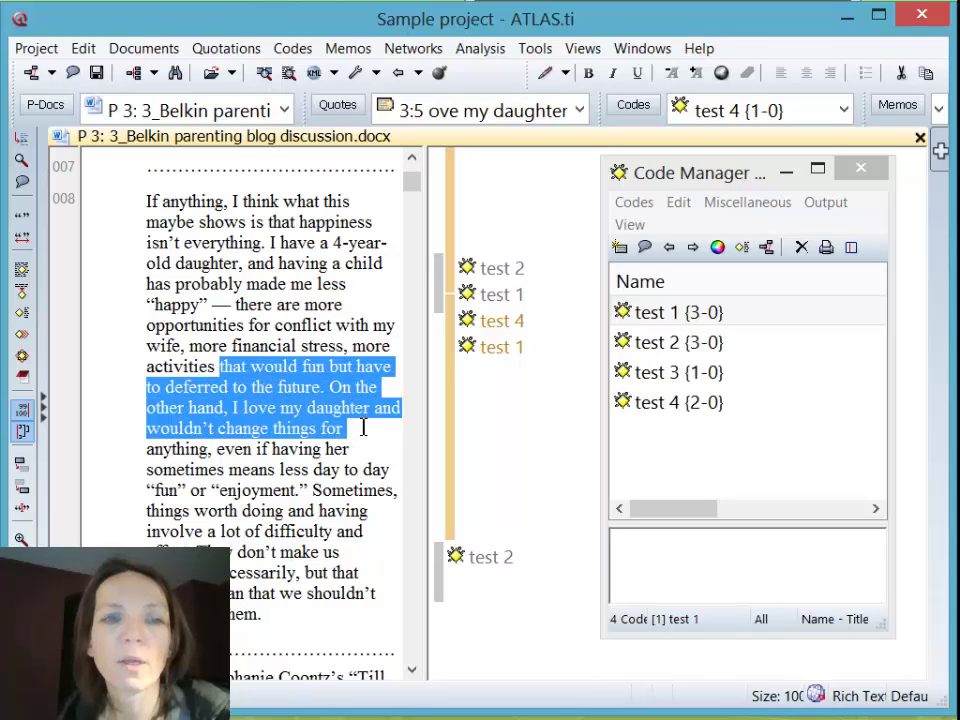
pyautogui.click(21, 242)
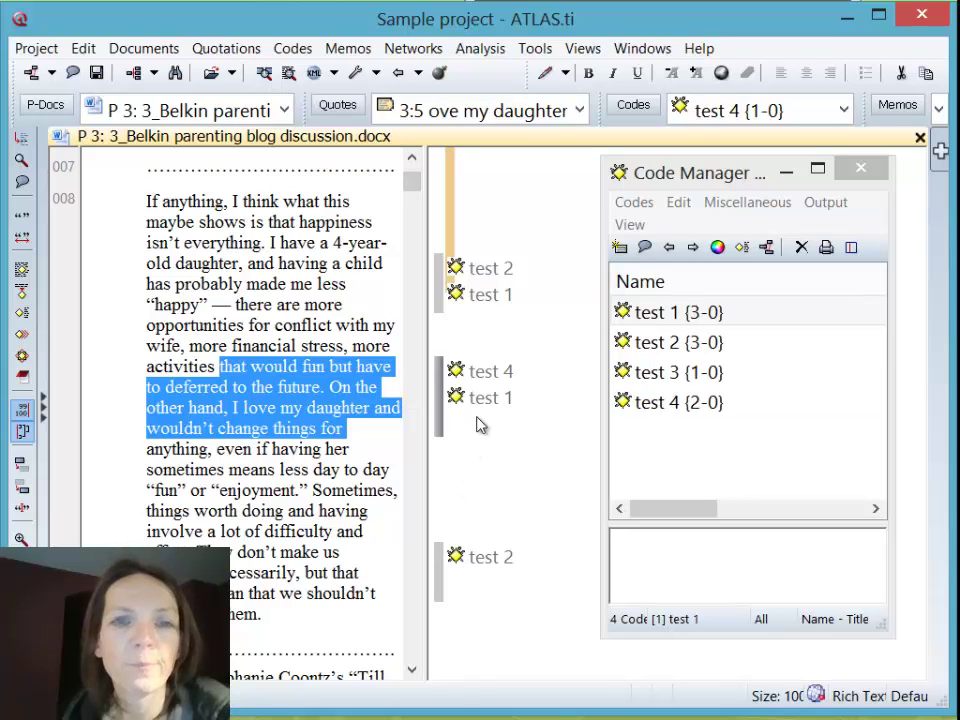
# Unlink the code "test 1" from the "and having a child" quotation and from the "that would fun but have" quotation
pyautogui.click(484, 294)
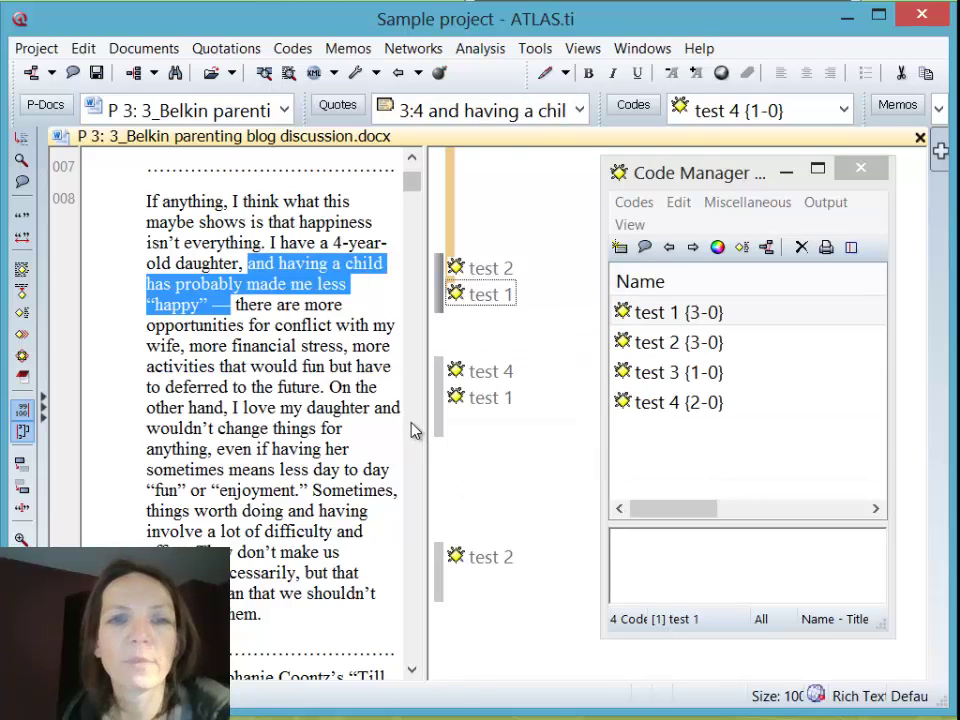
pyautogui.rightClick(497, 300)
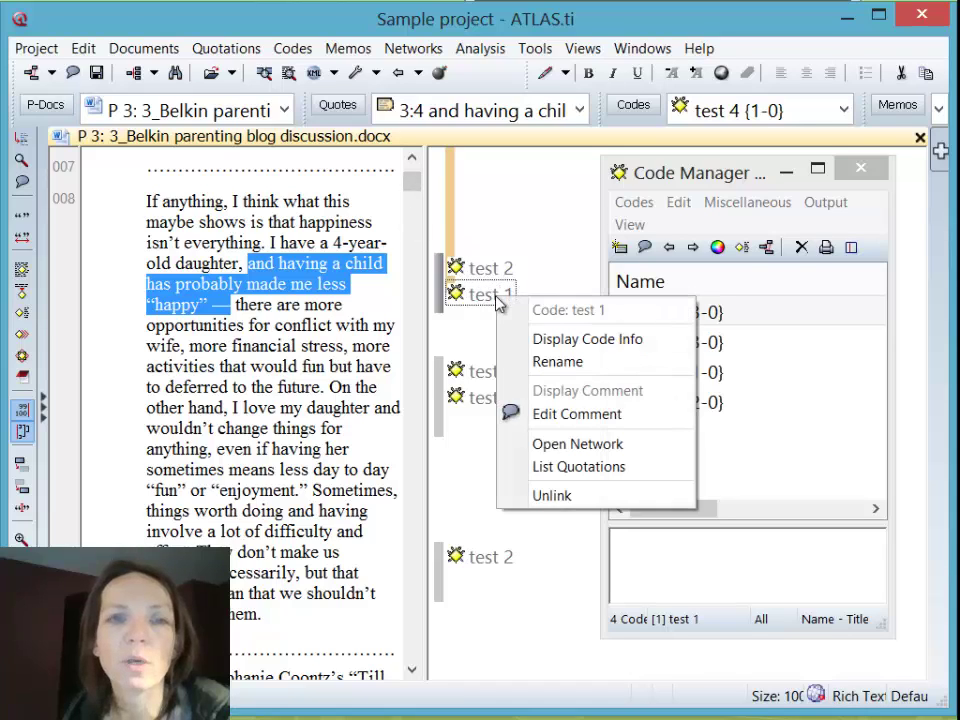
pyautogui.click(600, 495)
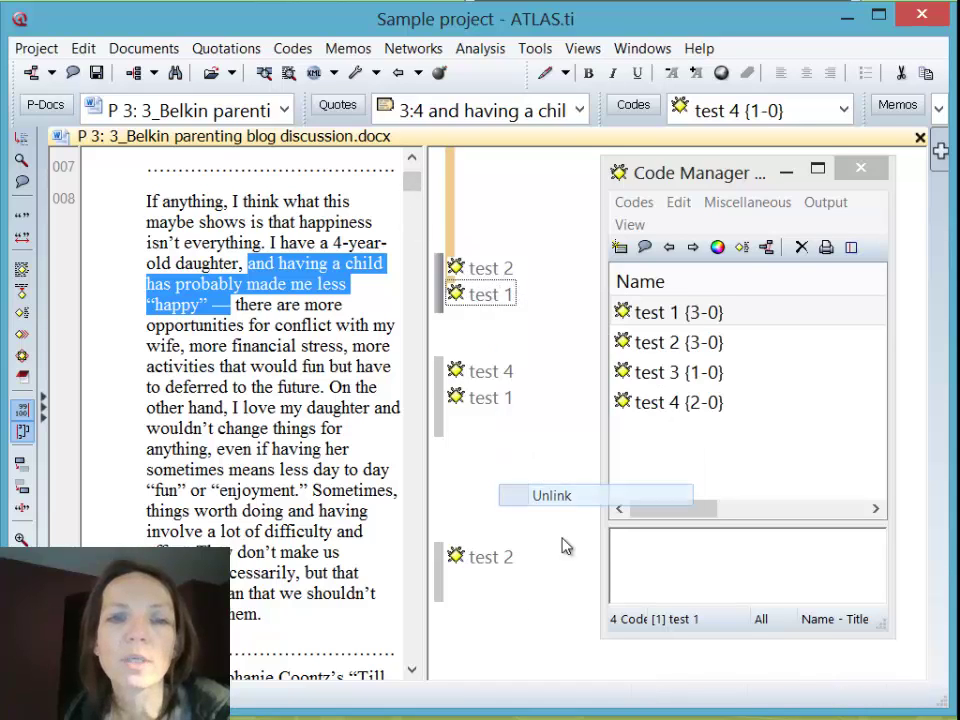
pyautogui.click(440, 400)
pyautogui.rightClick(440, 400)
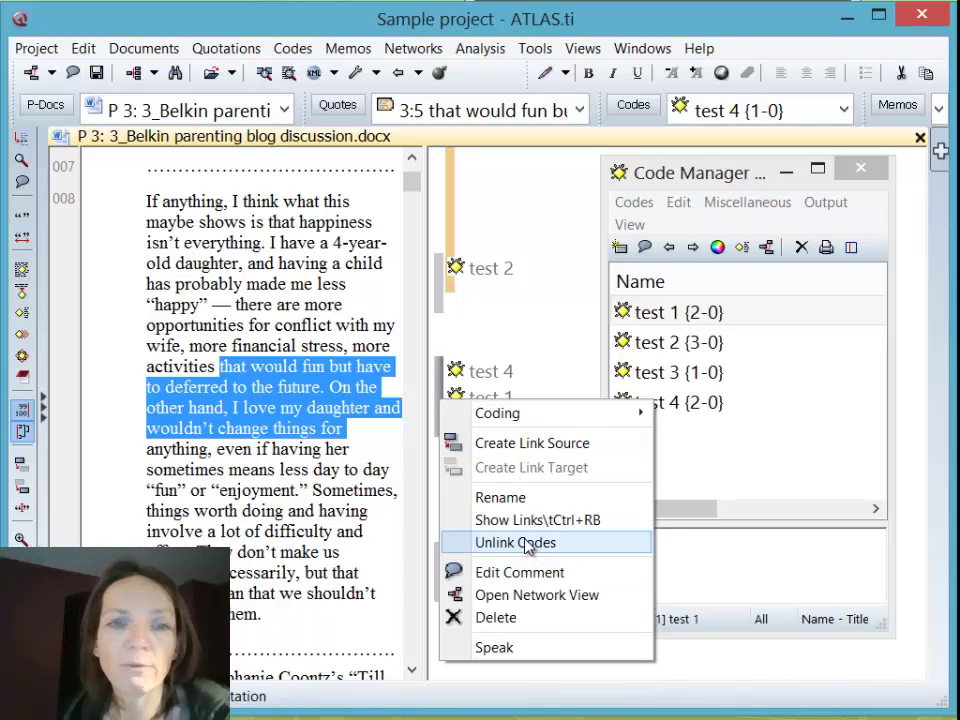
pyautogui.click(512, 355)
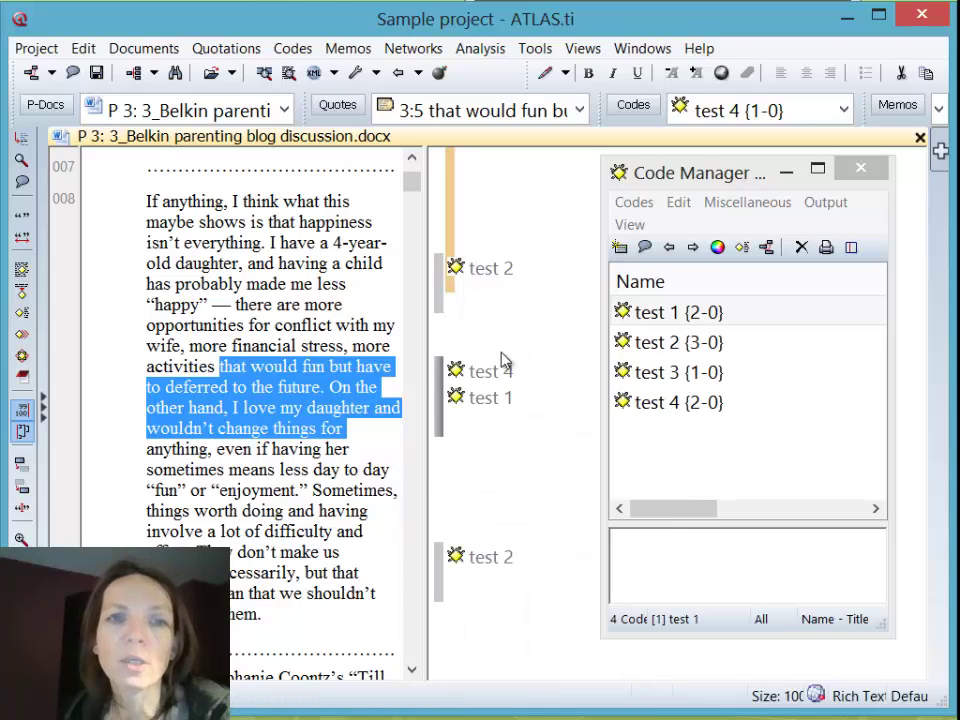
pyautogui.rightClick(494, 404)
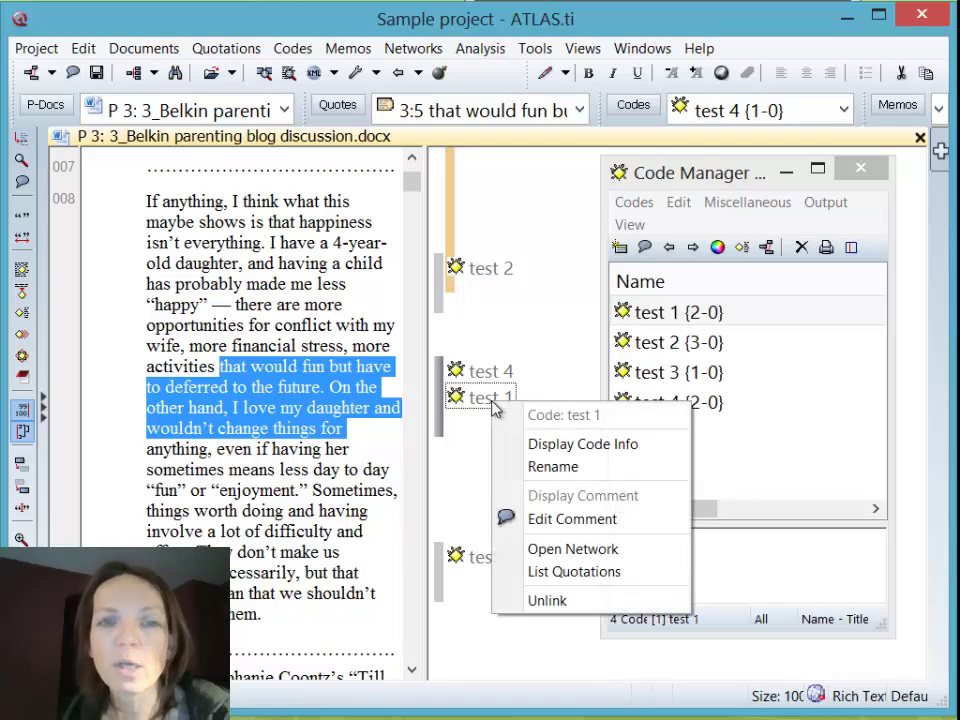
pyautogui.click(630, 600)
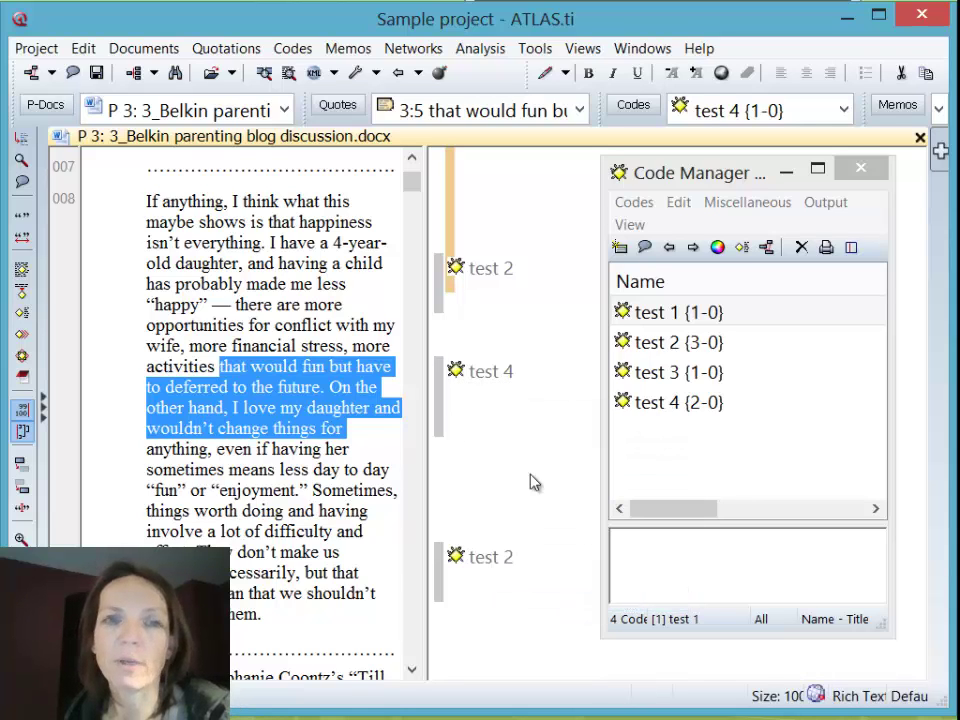
# Unlink the code "test 4" from the "that would fun but have" quotation and delete the uncoded quotation
pyautogui.rightClick(262, 388)
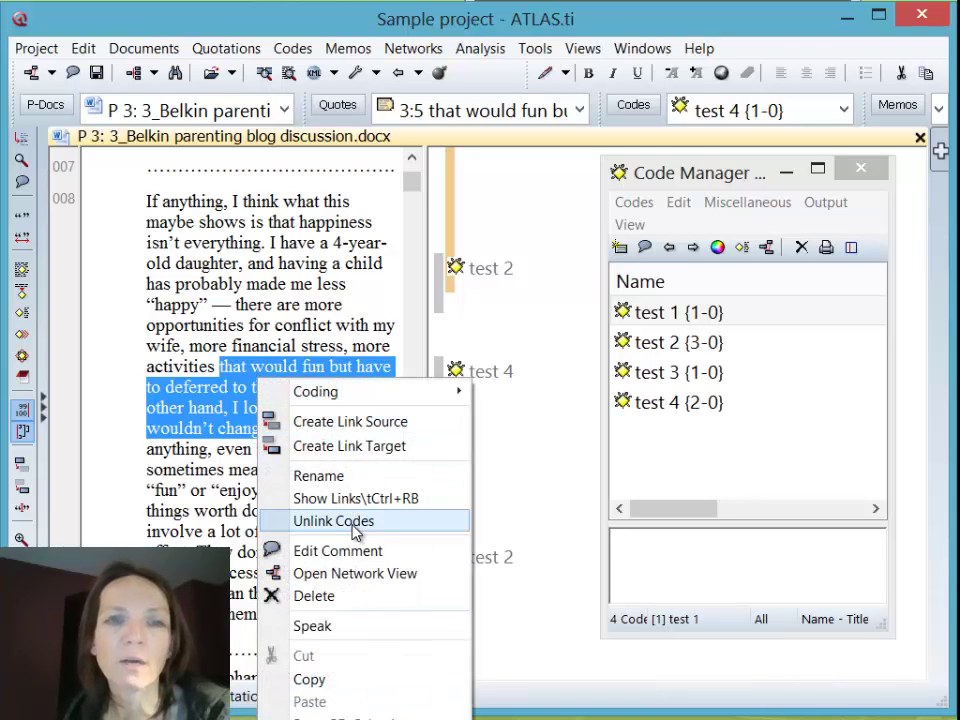
pyautogui.click(531, 486)
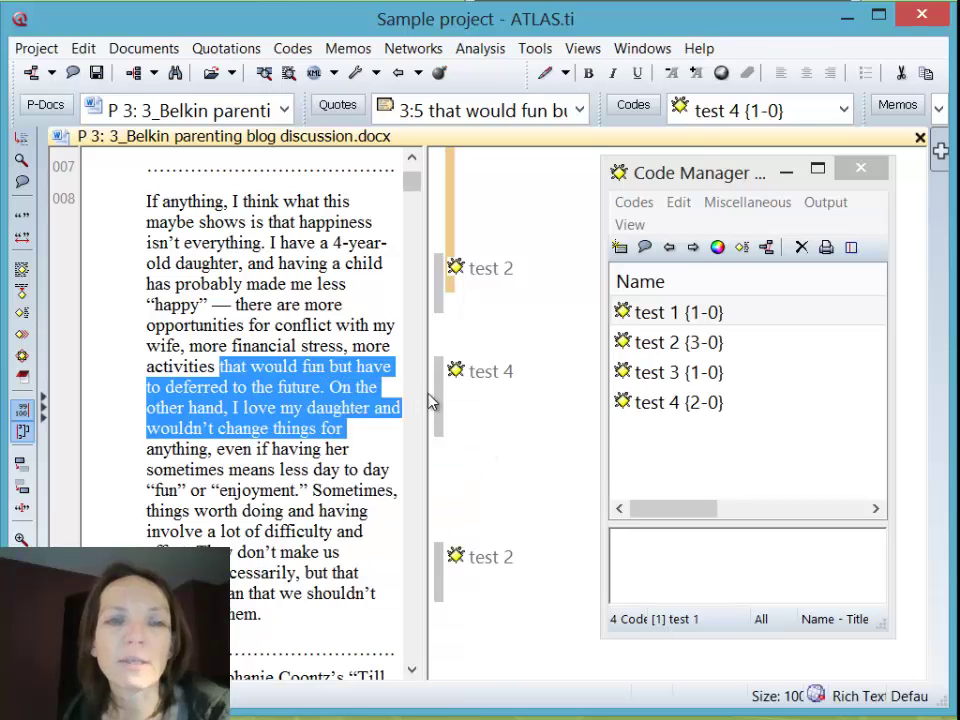
pyautogui.rightClick(316, 388)
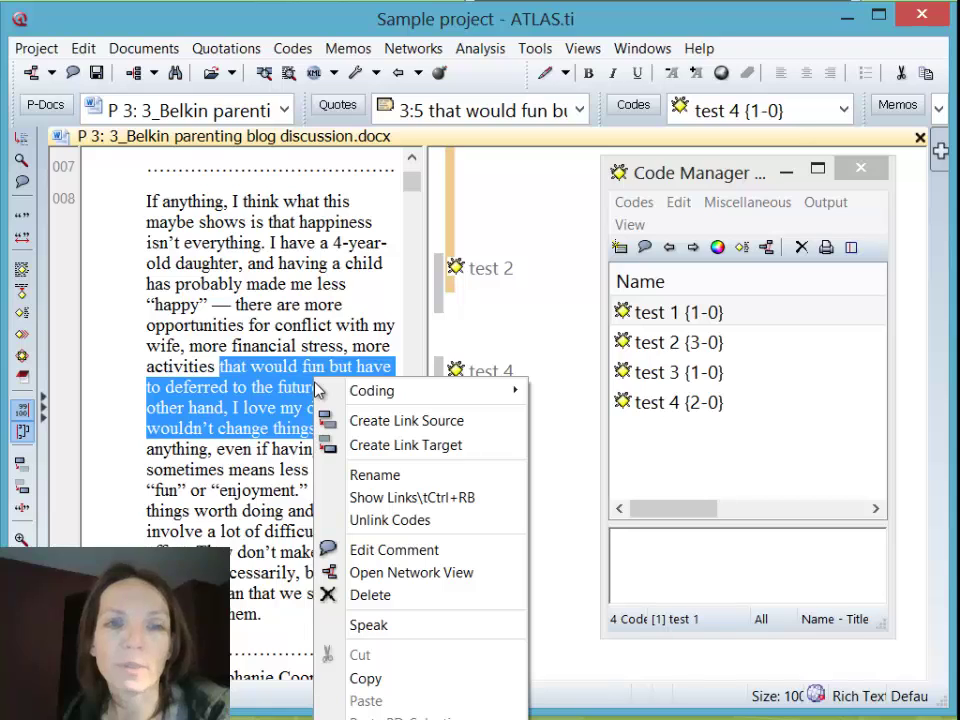
pyautogui.click(566, 308)
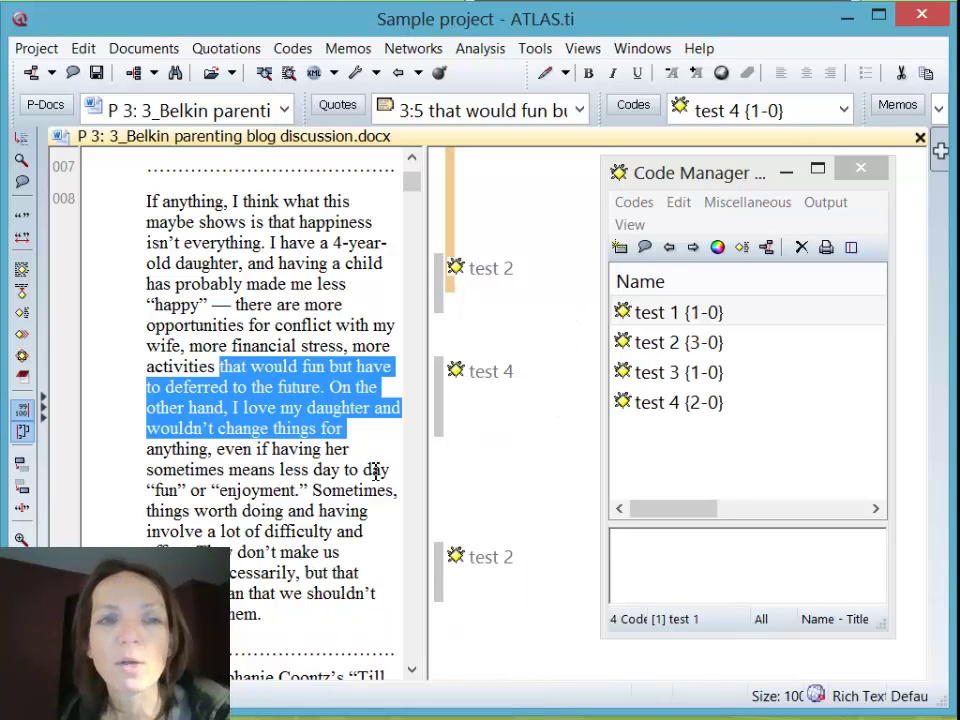
pyautogui.rightClick(486, 375)
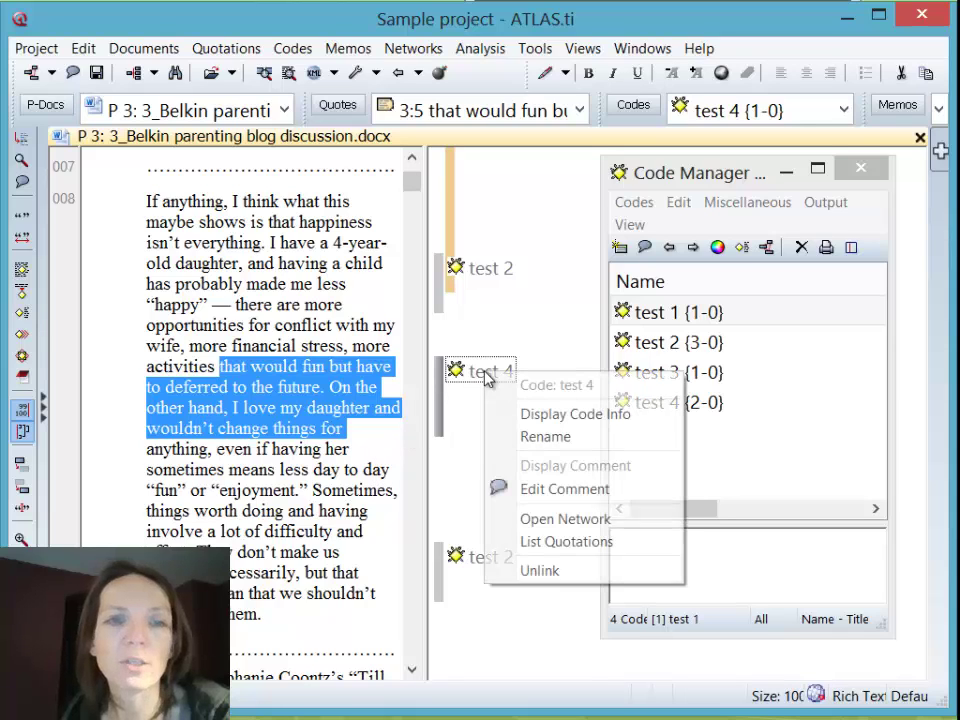
pyautogui.click(568, 571)
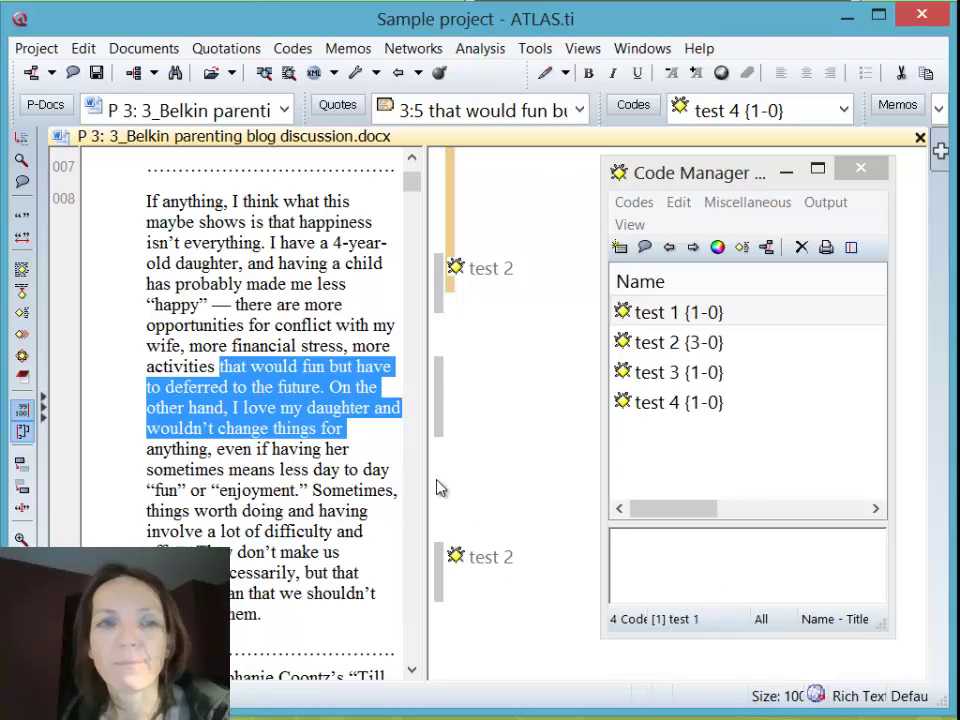
pyautogui.rightClick(438, 396)
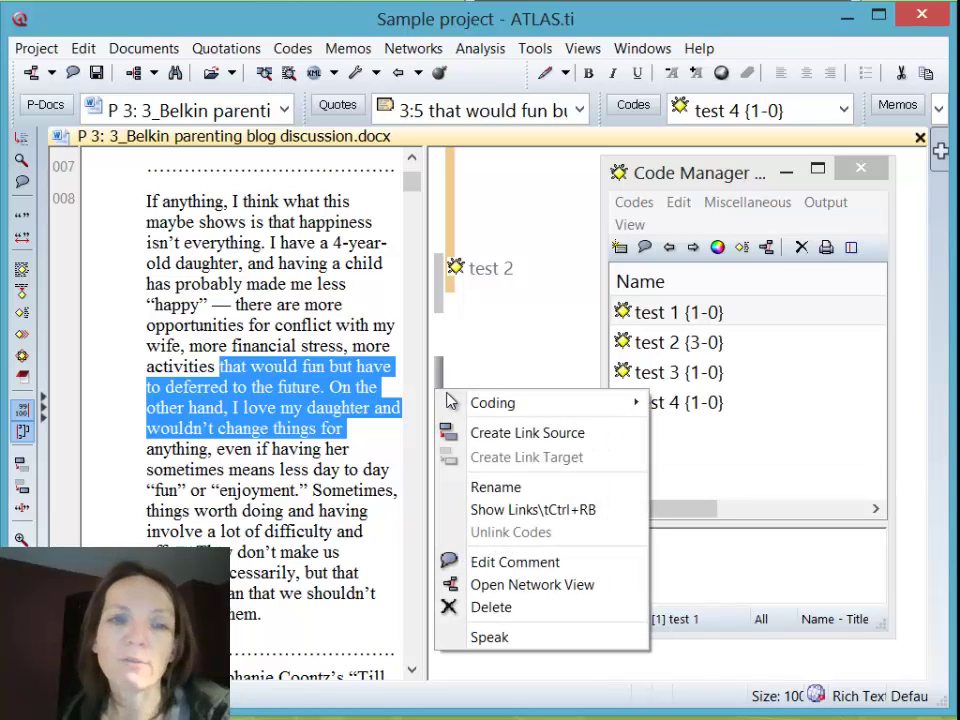
pyautogui.click(555, 605)
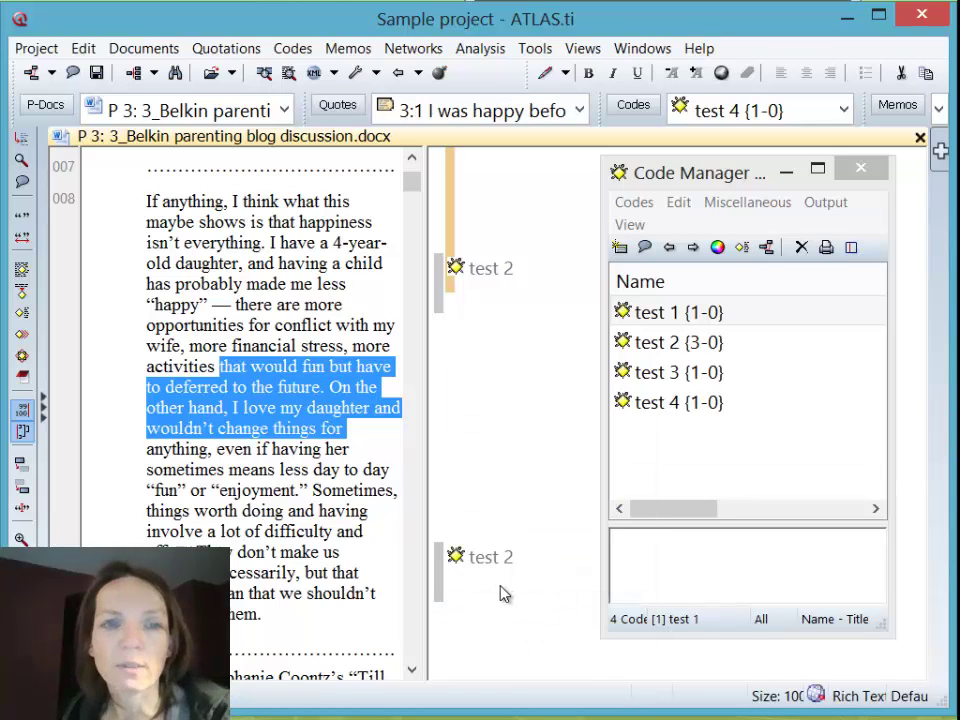
# Delete the "They don't make us 'happy'" quotation at the end of paragraph 008 despite its code reference
pyautogui.click(455, 556)
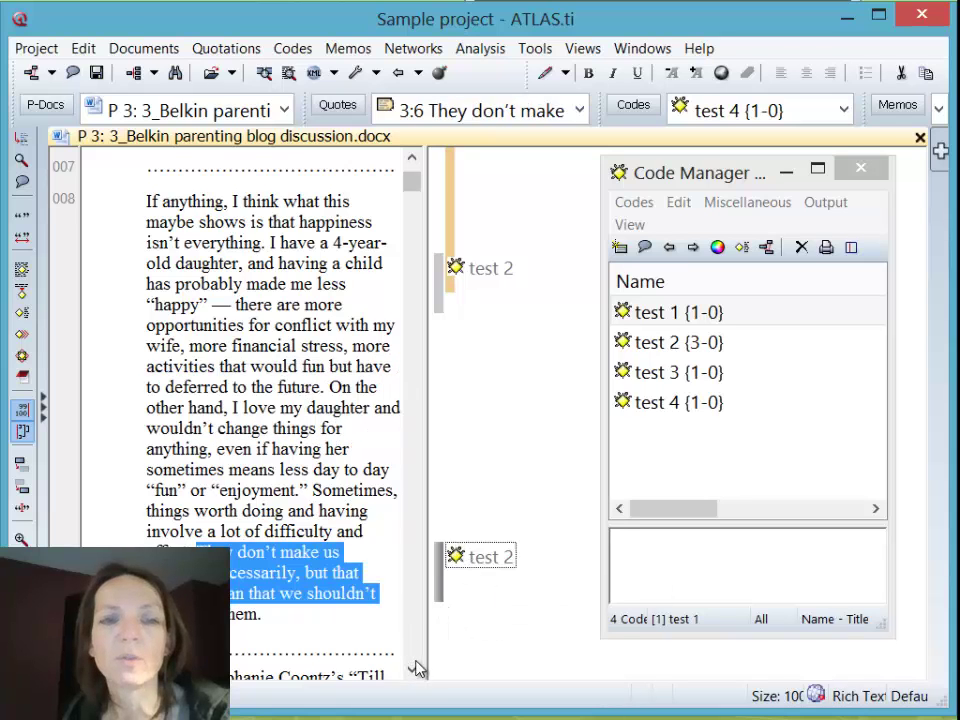
pyautogui.scroll(-5, 414, 668)
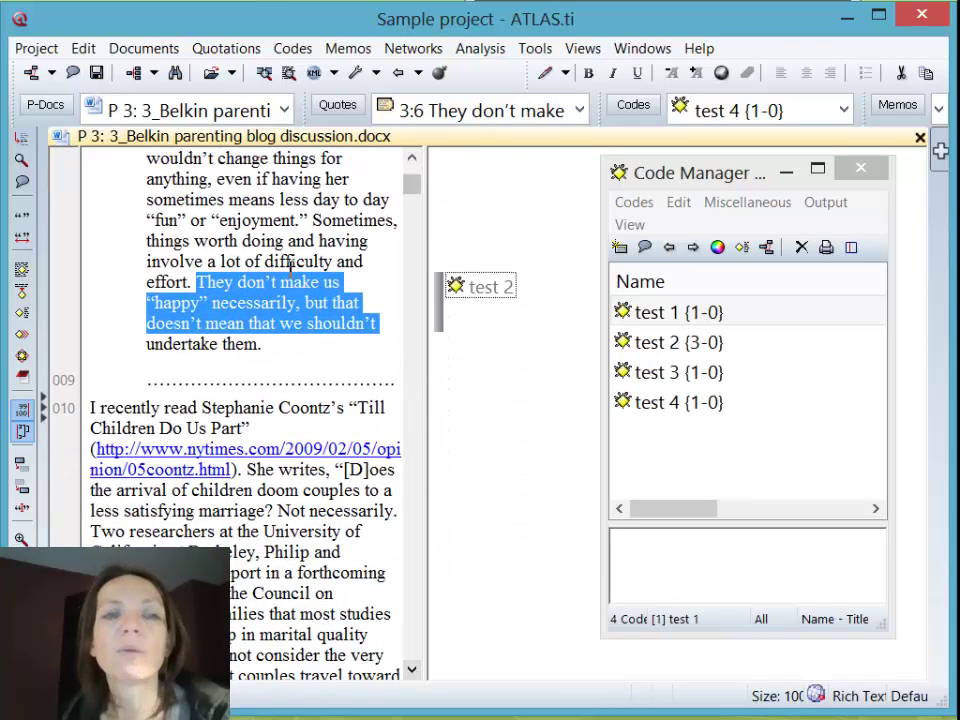
pyautogui.rightClick(283, 304)
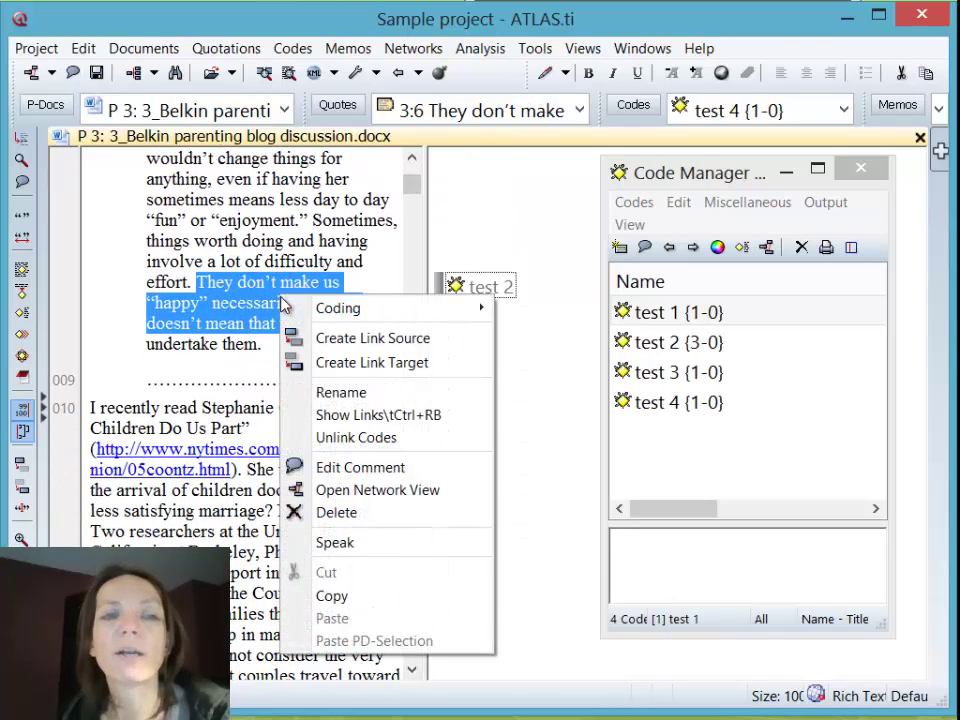
pyautogui.click(368, 508)
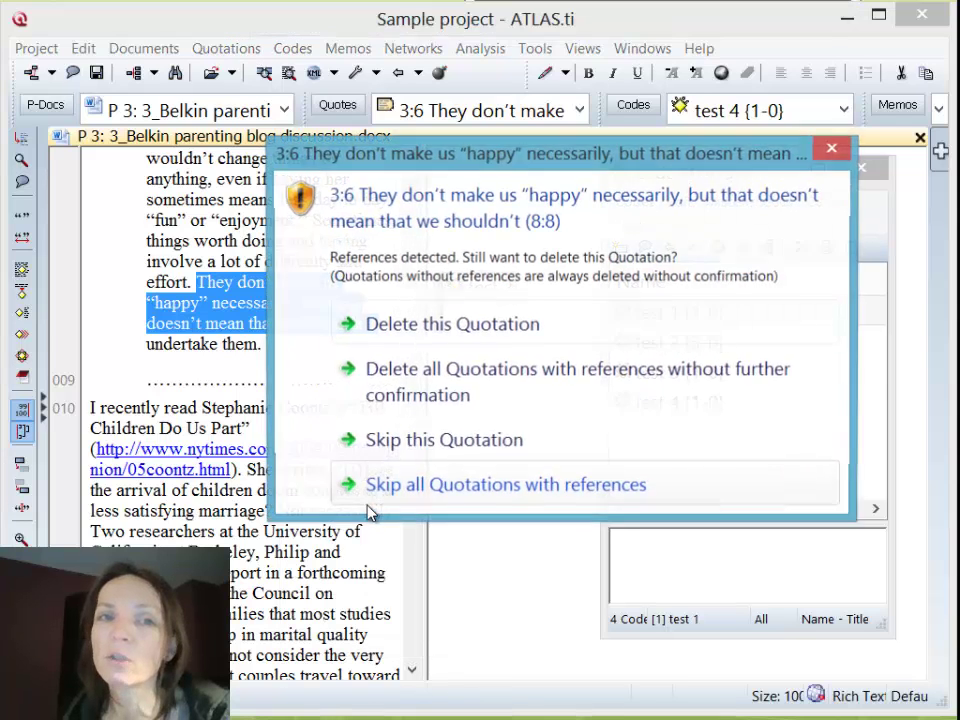
pyautogui.click(443, 327)
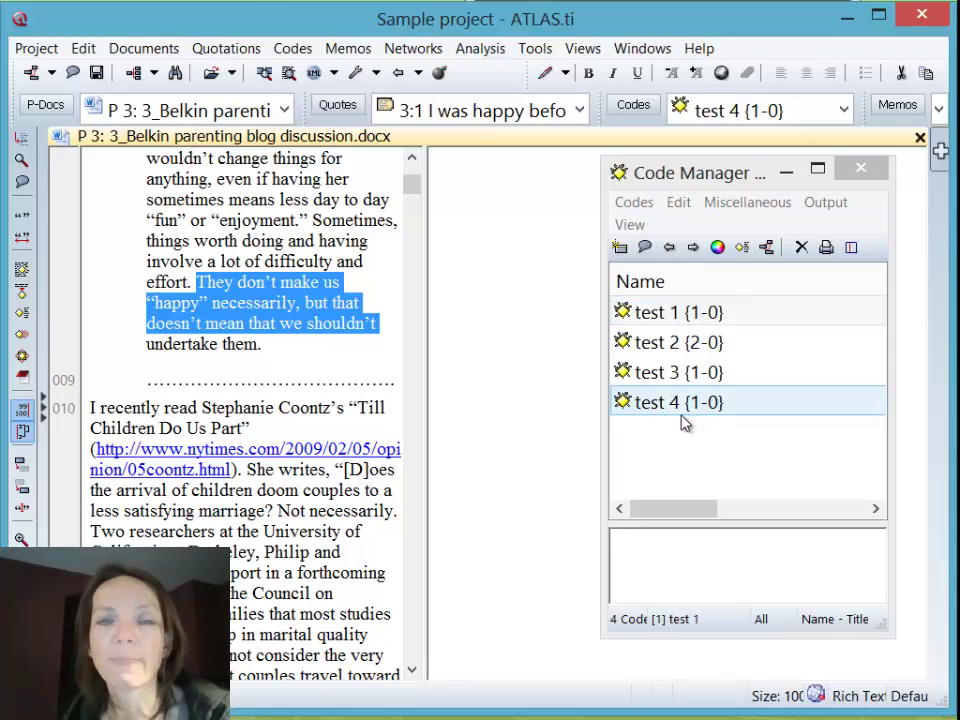
# Rename the code "test 2" to "new name" in the Code Manager
pyautogui.click(675, 345)
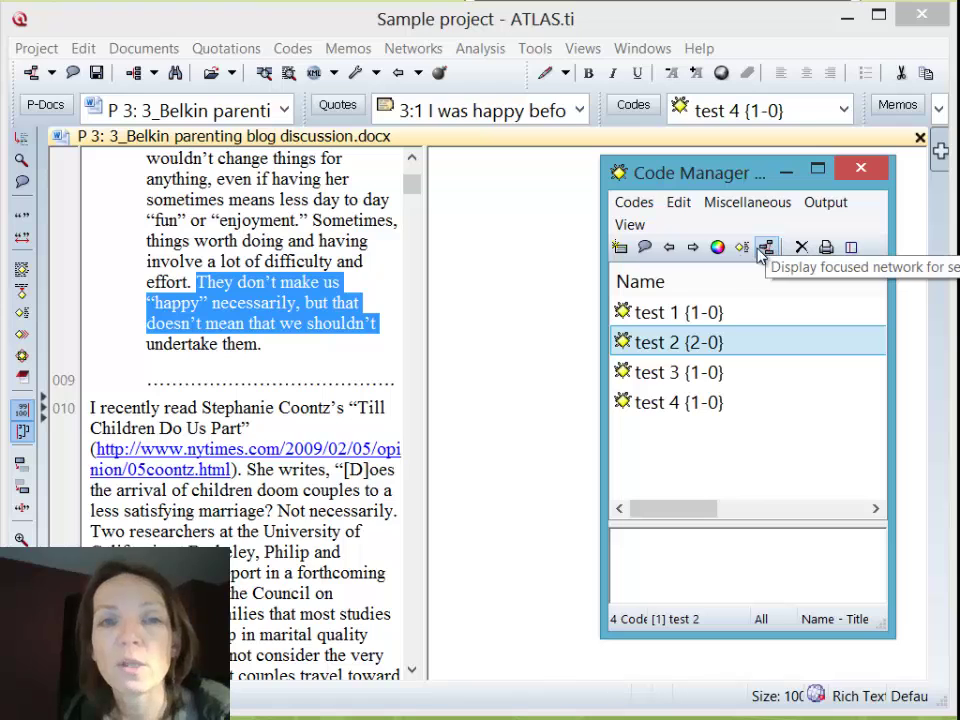
pyautogui.click(411, 158)
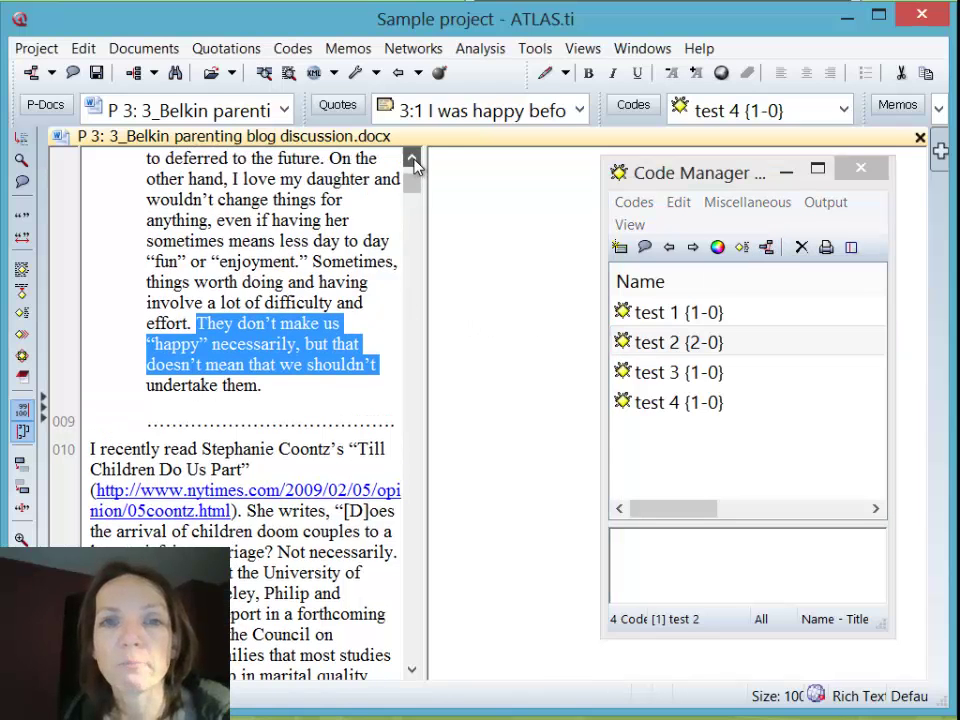
pyautogui.click(411, 158)
pyautogui.click(411, 158)
pyautogui.click(411, 158)
pyautogui.click(411, 158)
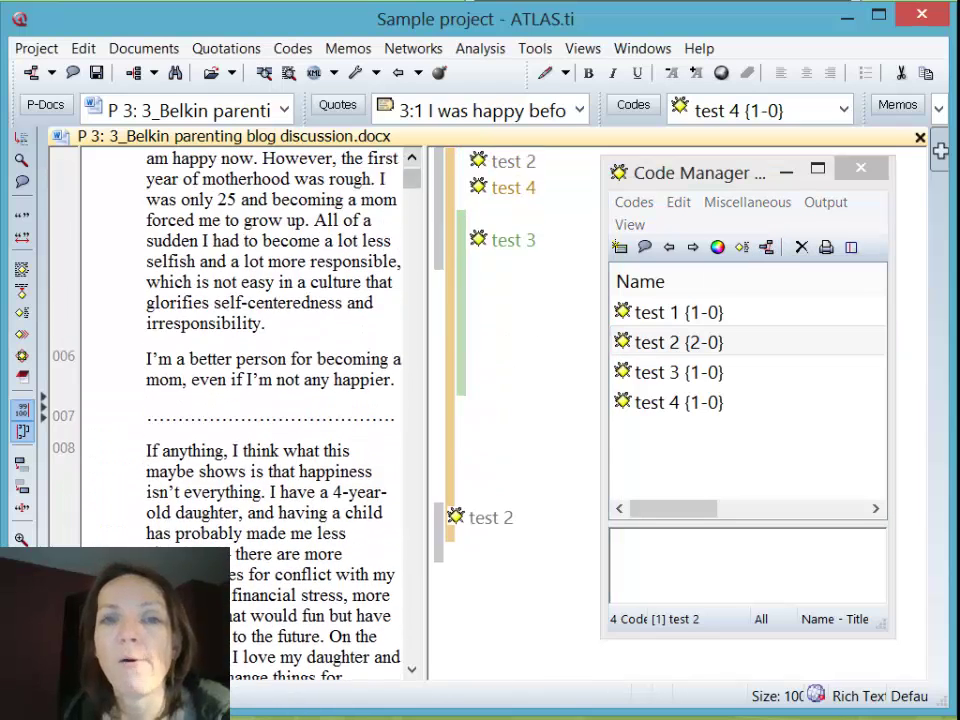
pyautogui.click(680, 345)
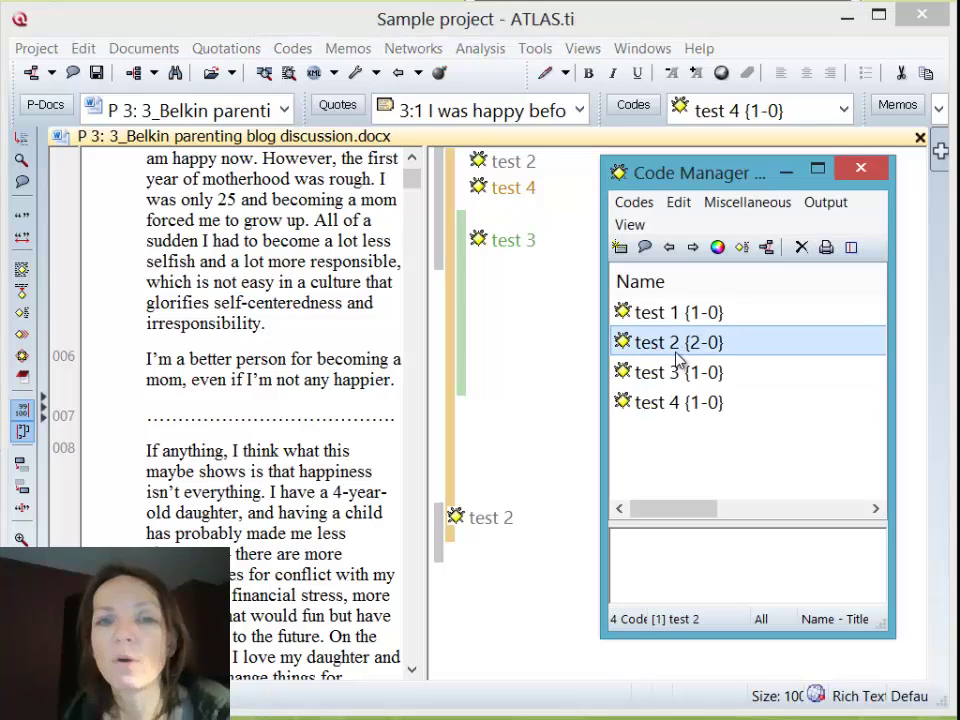
pyautogui.keyDown('ctrl'); pyautogui.click(676, 375); pyautogui.keyUp('ctrl')
pyautogui.click(670, 341)
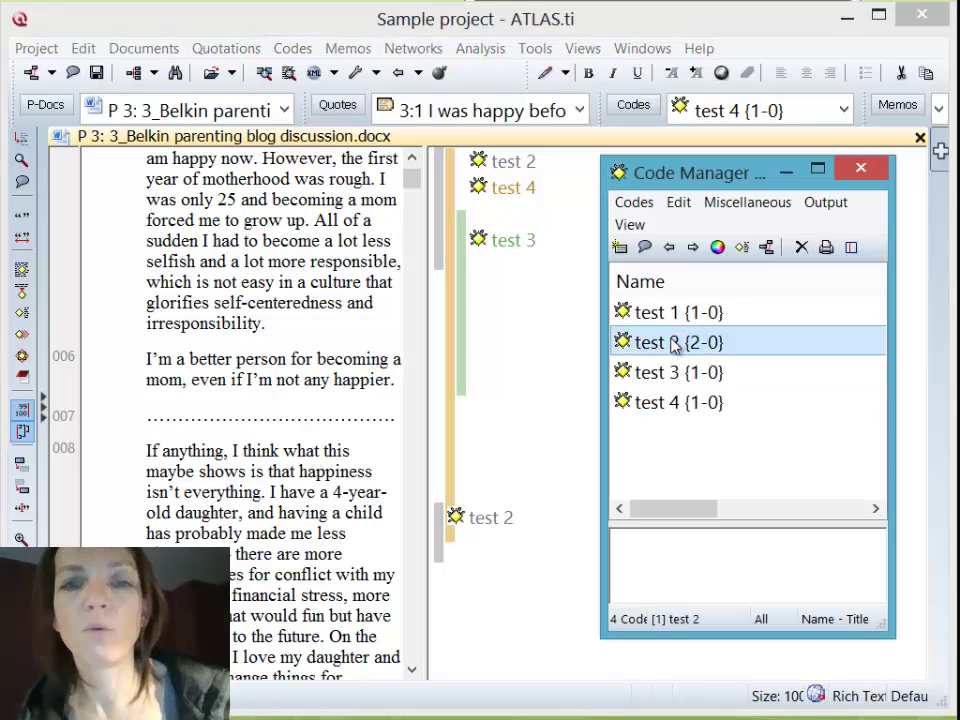
pyautogui.rightClick(672, 345)
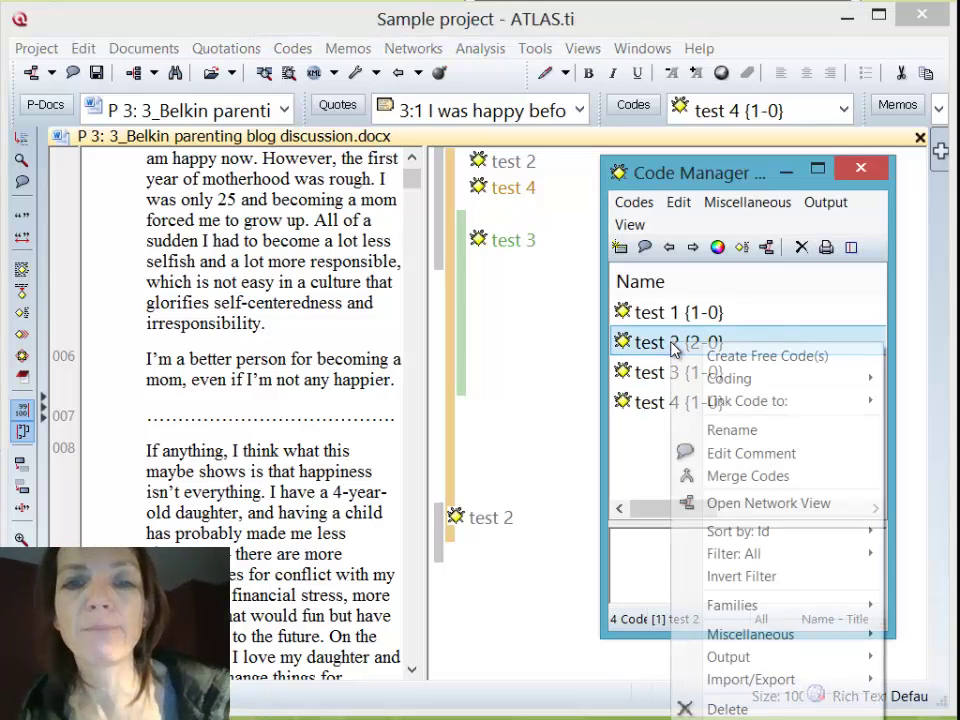
pyautogui.click(782, 422)
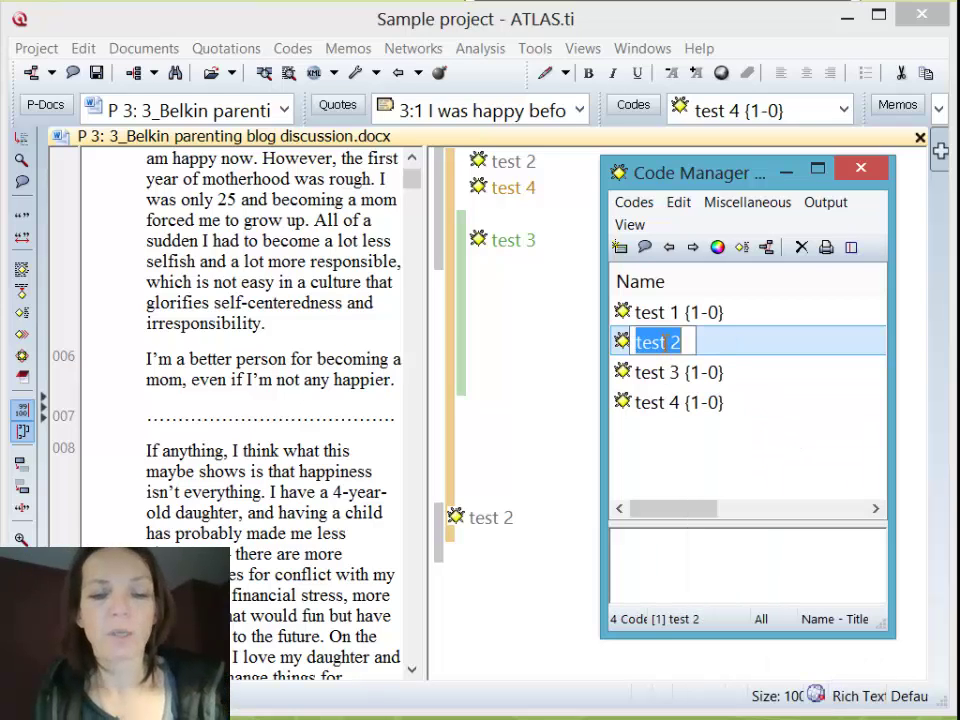
pyautogui.write('new name')
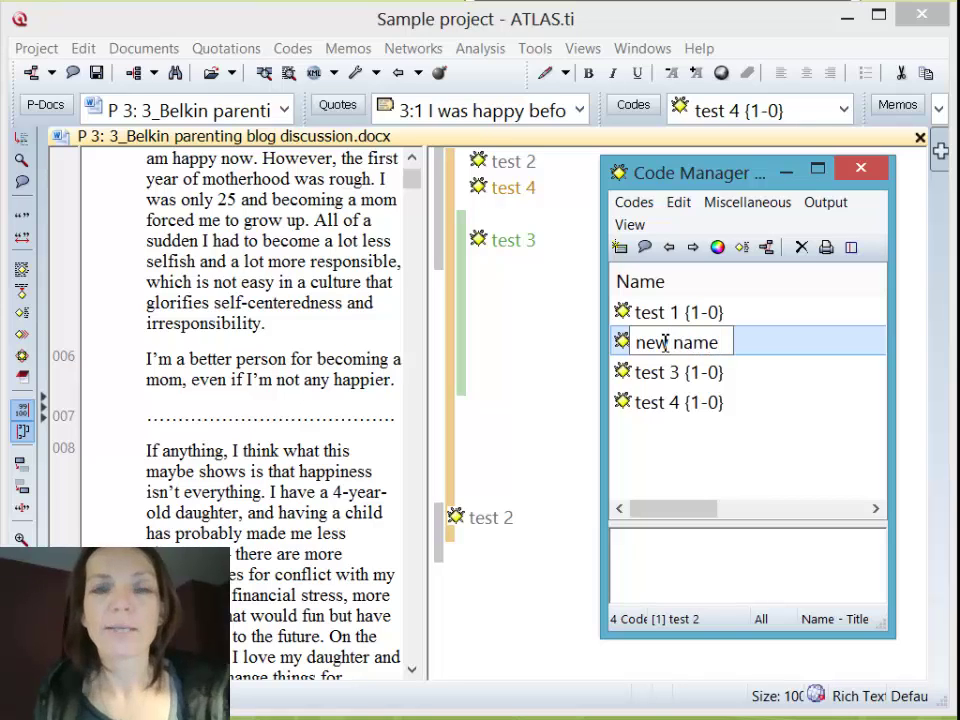
pyautogui.click(720, 440)
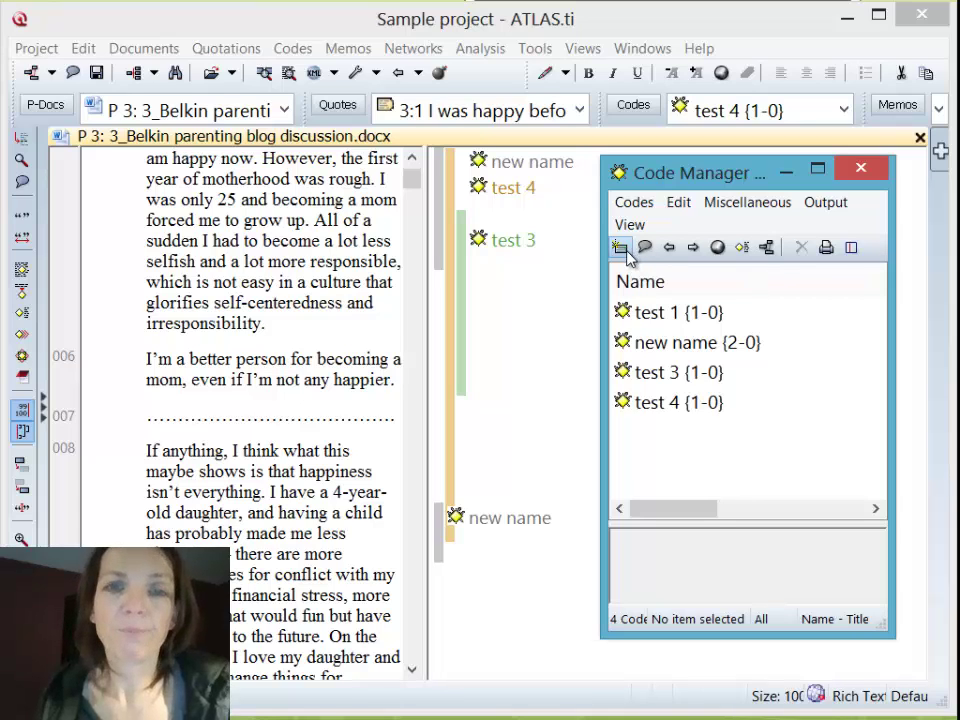
# Create a free code named "new code" from the Code Manager
pyautogui.click(626, 254)
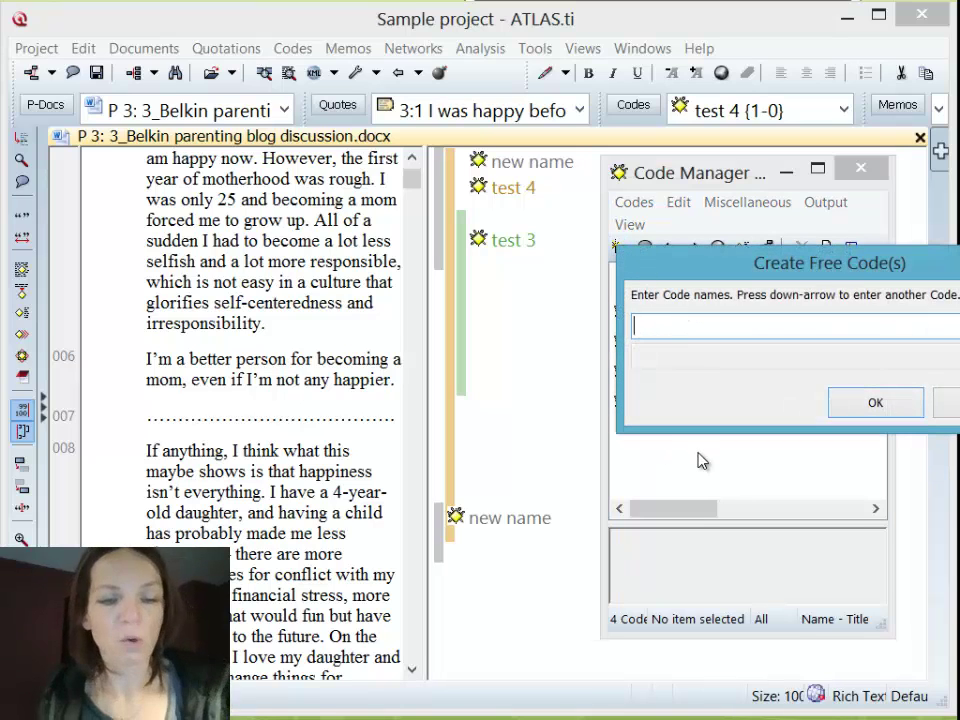
pyautogui.write('new')
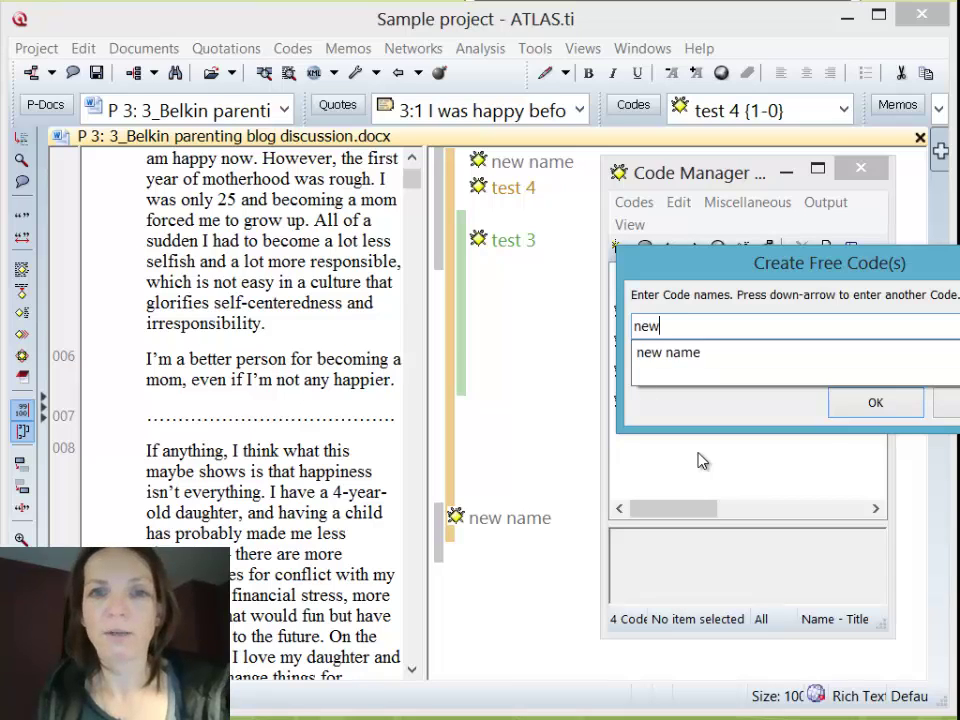
pyautogui.write(' code')
pyautogui.press('Return')
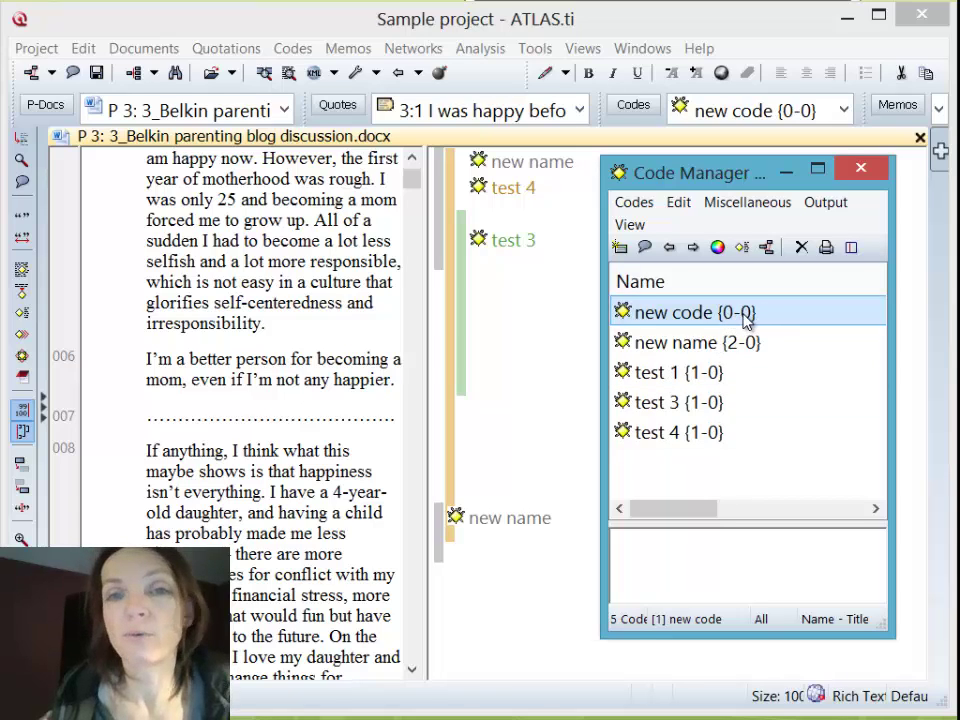
# Code the passage from "responsible, which is not easy" to "irresponsibility." with "new code"
pyautogui.click(337, 327)
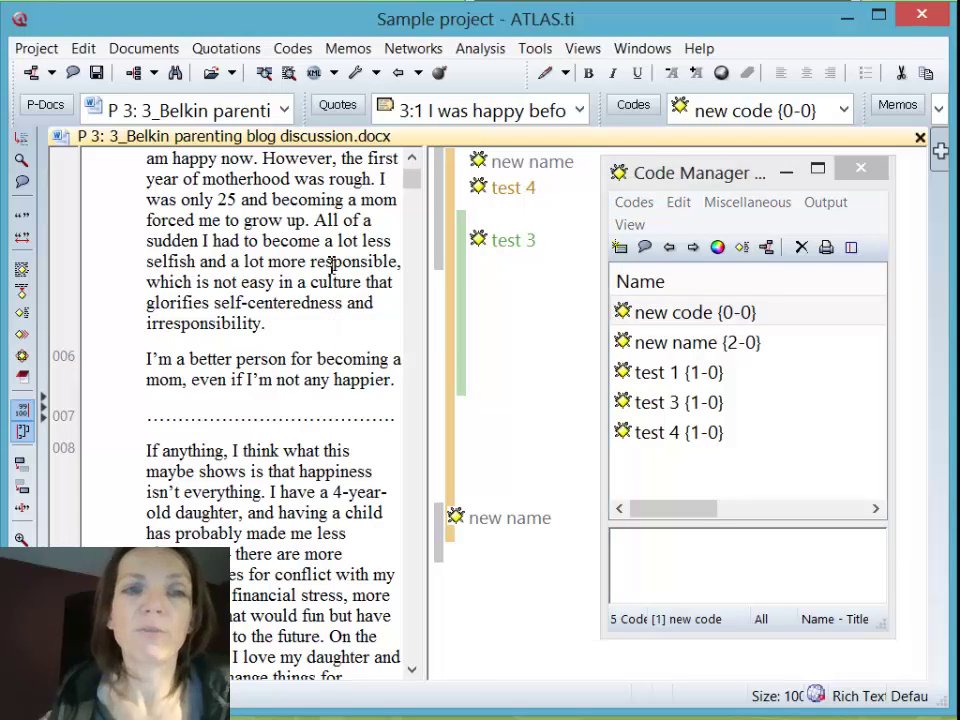
pyautogui.moveTo(310, 262); pyautogui.dragTo(343, 326)
pyautogui.click(668, 320)
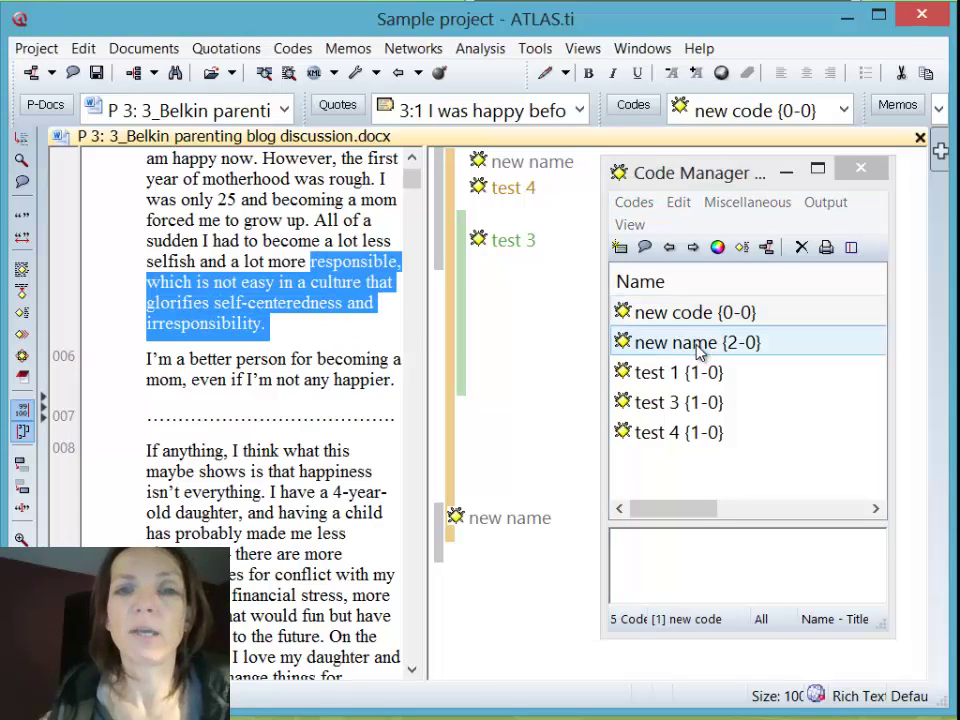
pyautogui.moveTo(678, 315); pyautogui.dragTo(336, 290)
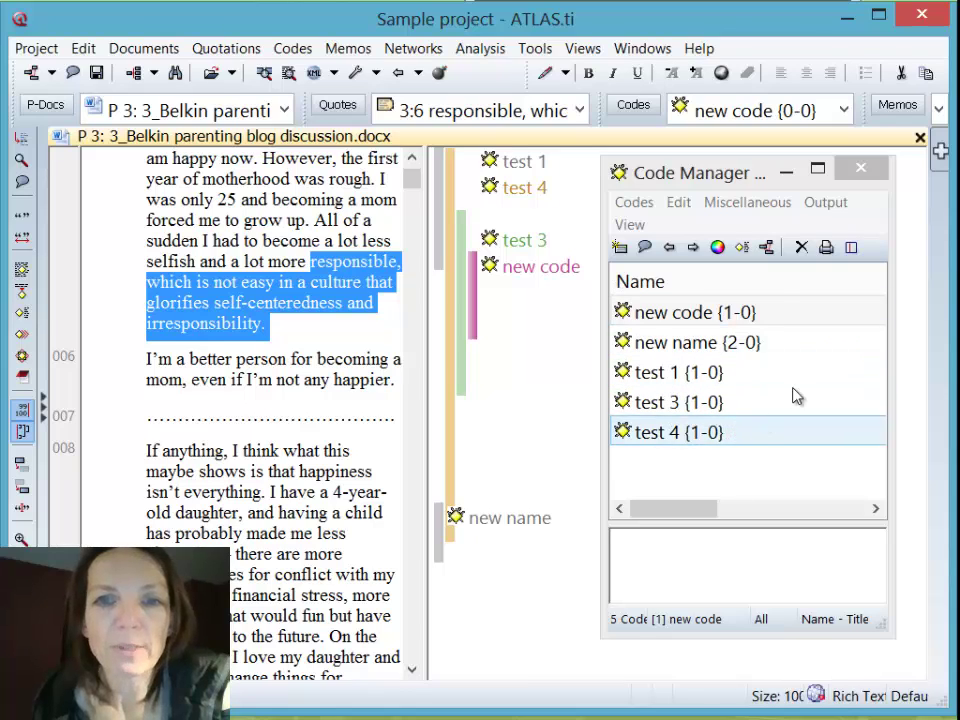
# Write the comment "first notes on the code, your ideas what do you want to code here" for "new code"
pyautogui.click(763, 318)
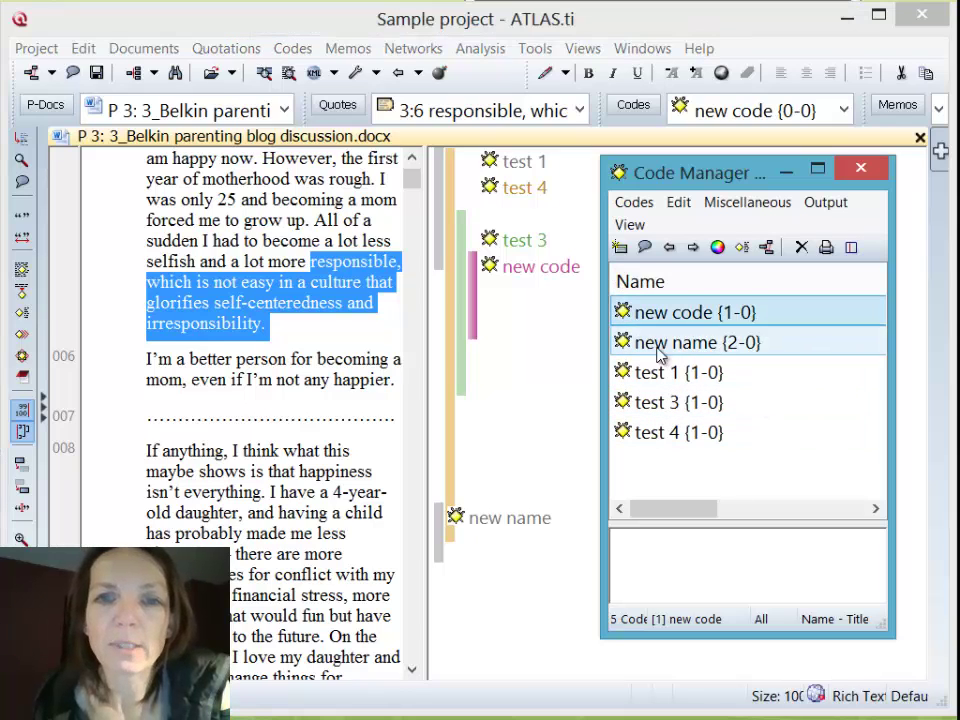
pyautogui.moveTo(746, 521); pyautogui.dragTo(750, 500)
pyautogui.click(740, 547)
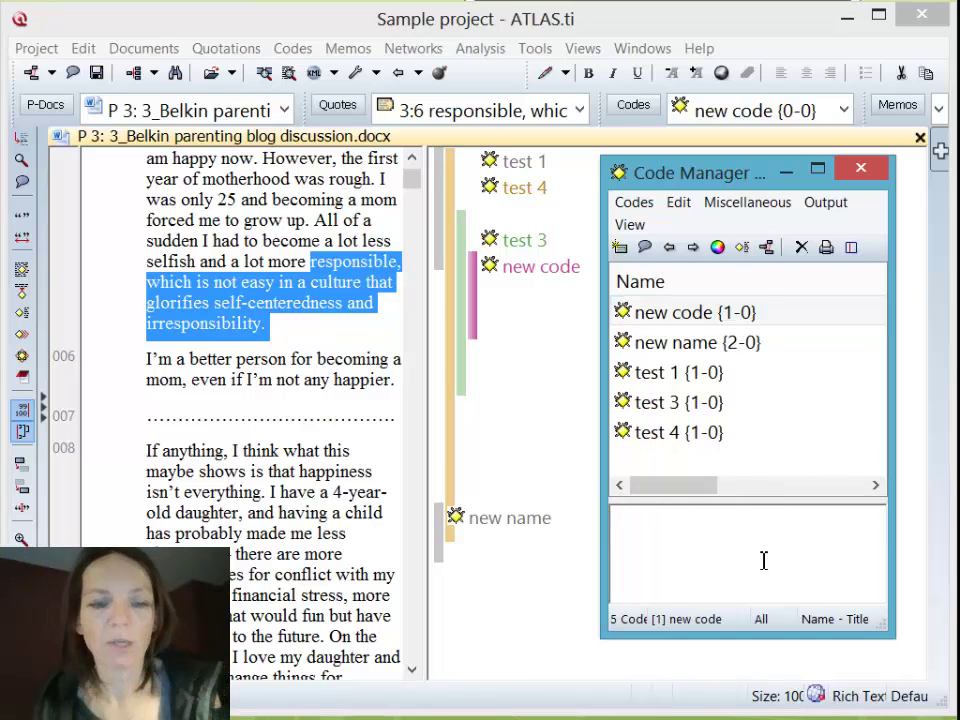
pyautogui.write('n')
pyautogui.press('BackSpace')
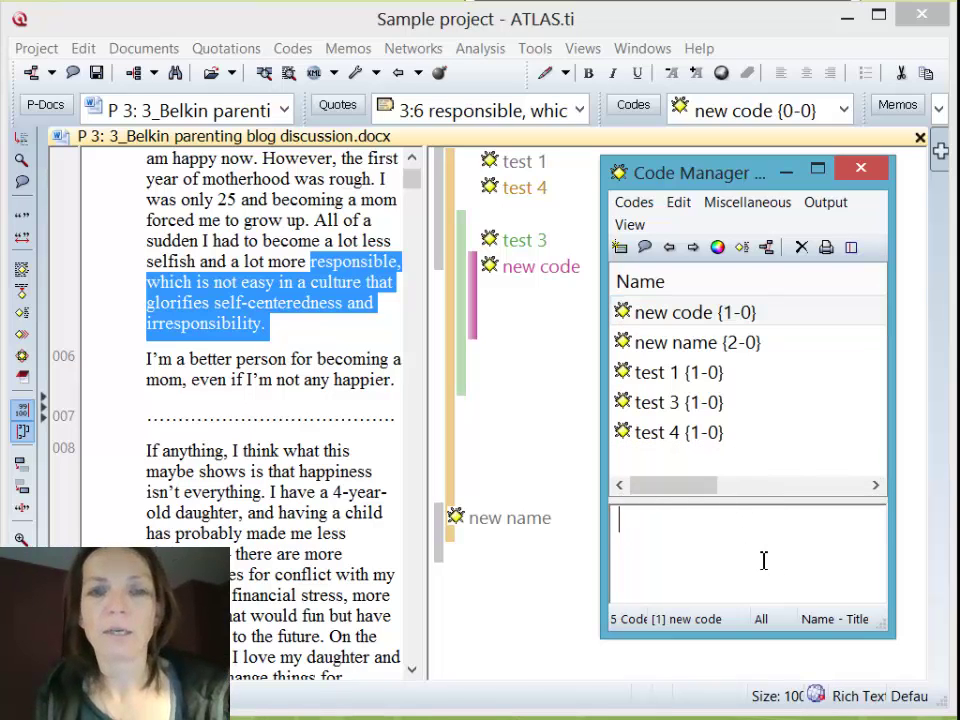
pyautogui.write('first not')
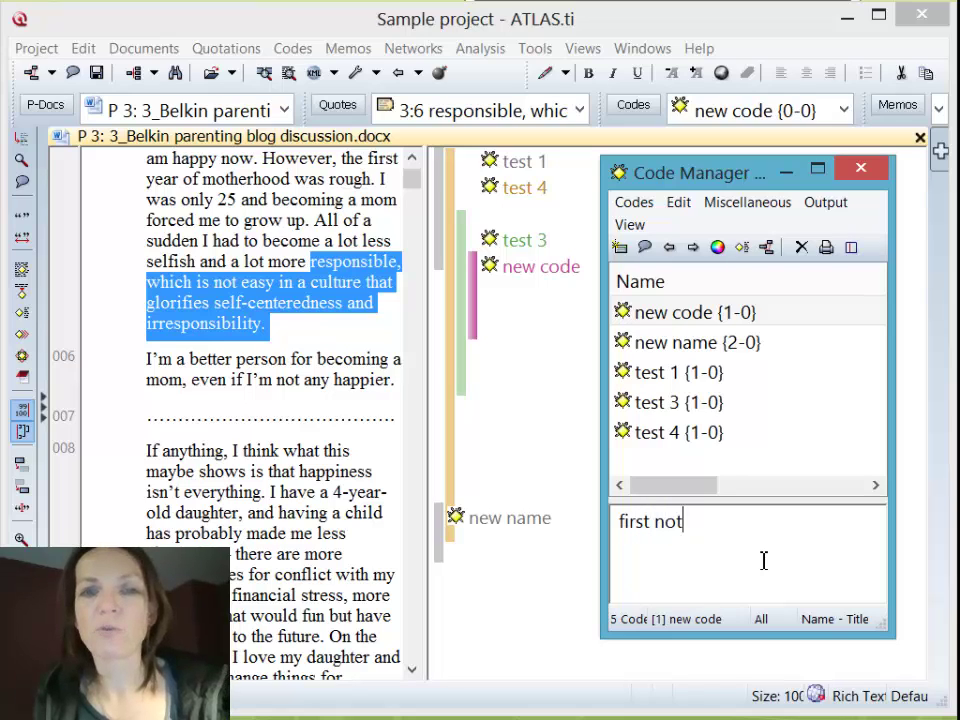
pyautogui.write('es on the cod')
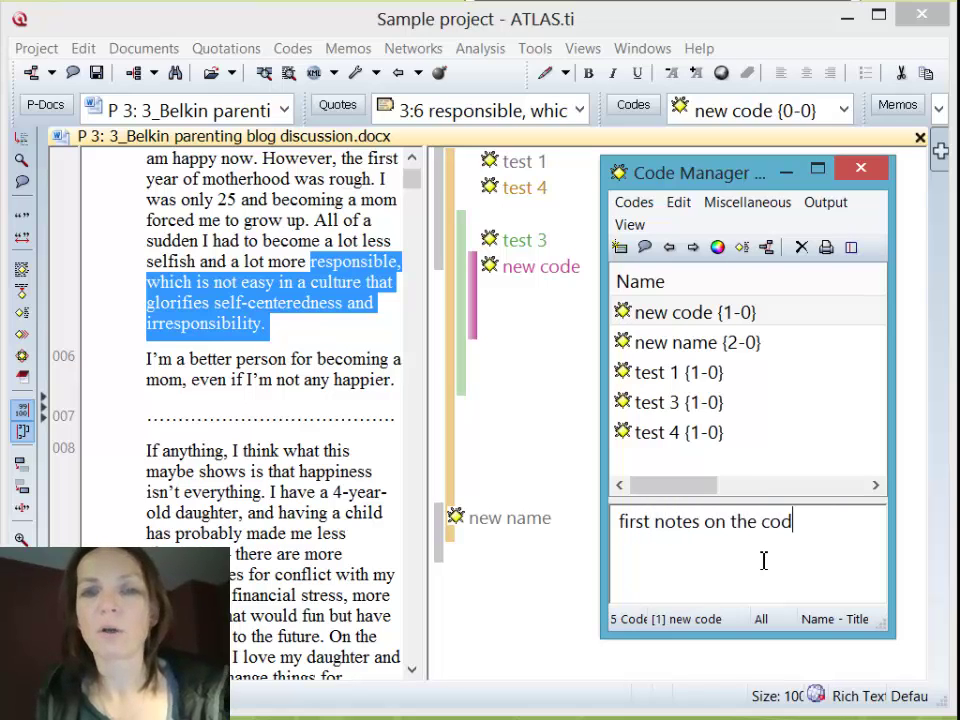
pyautogui.write('e, your ideas, w')
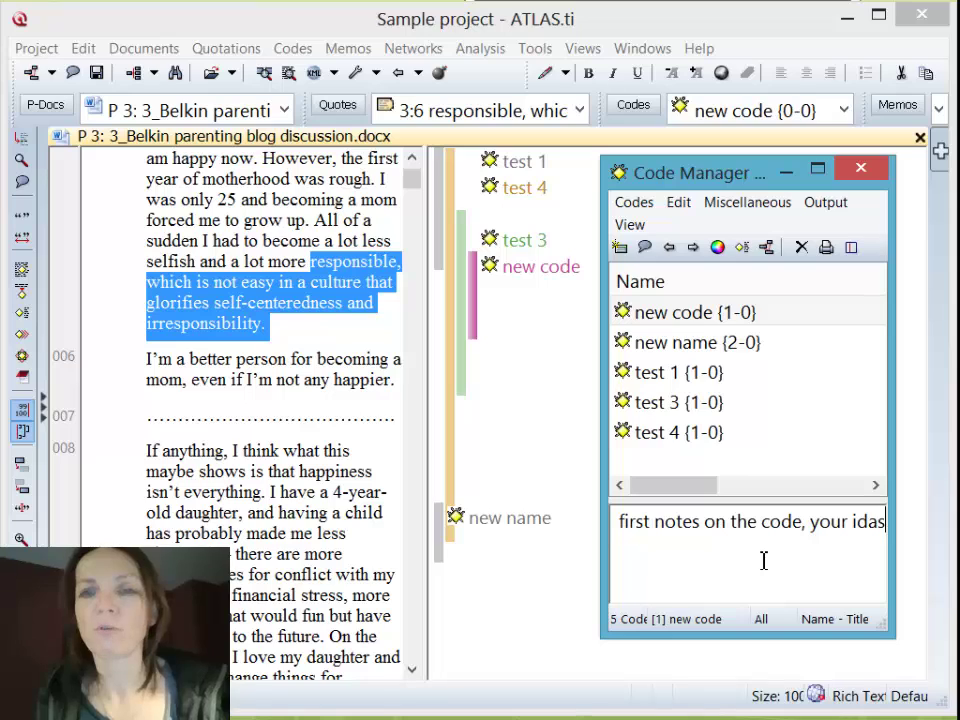
pyautogui.write('as what')
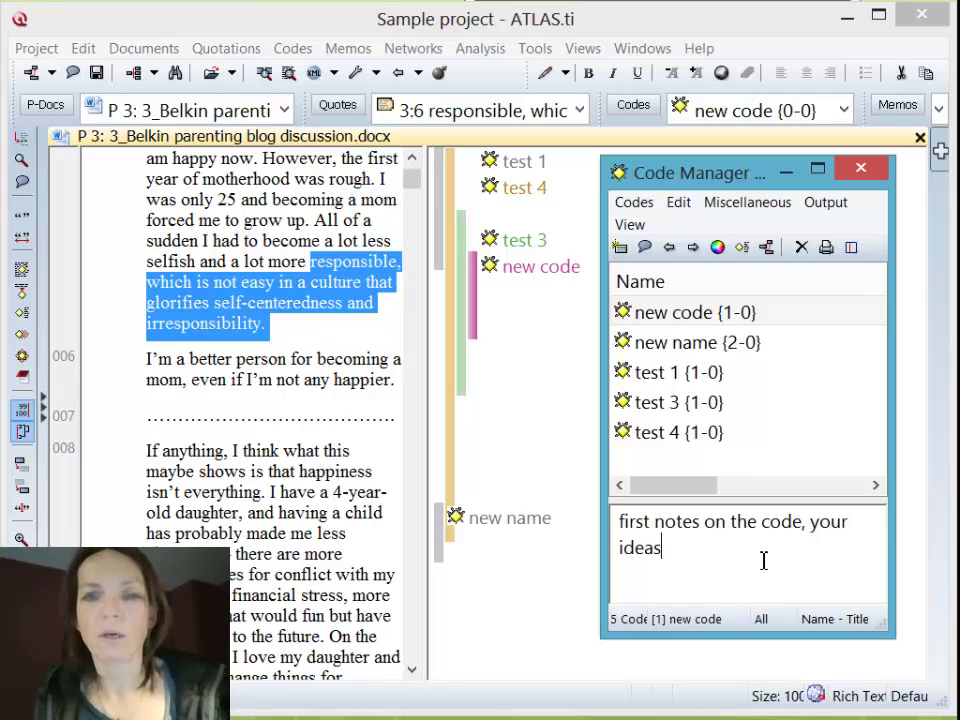
pyautogui.write(' do you w')
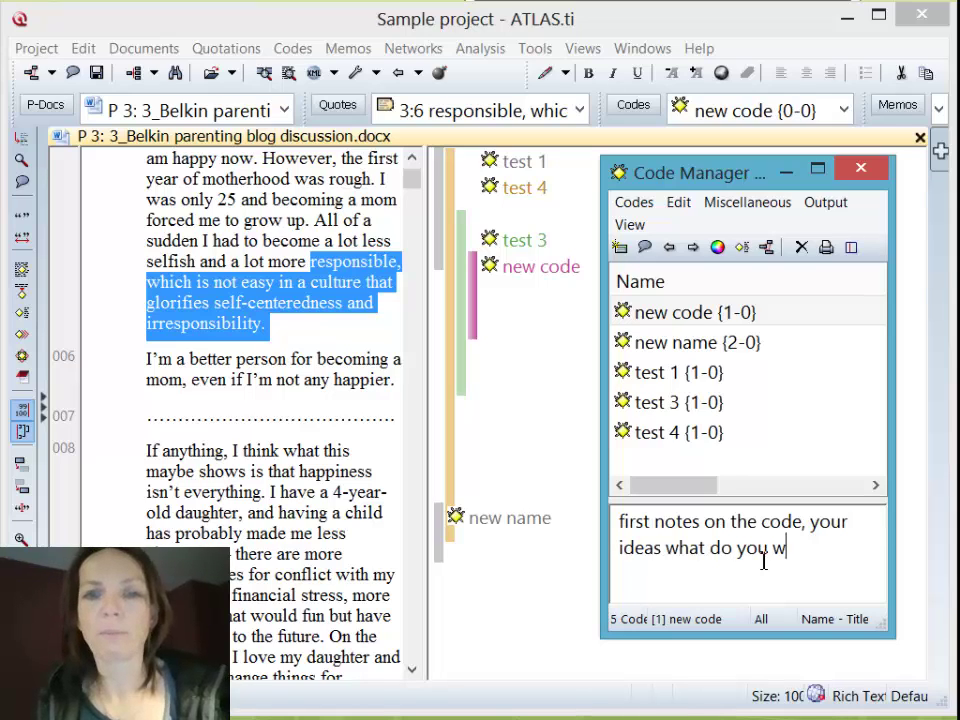
pyautogui.write('ant to cod')
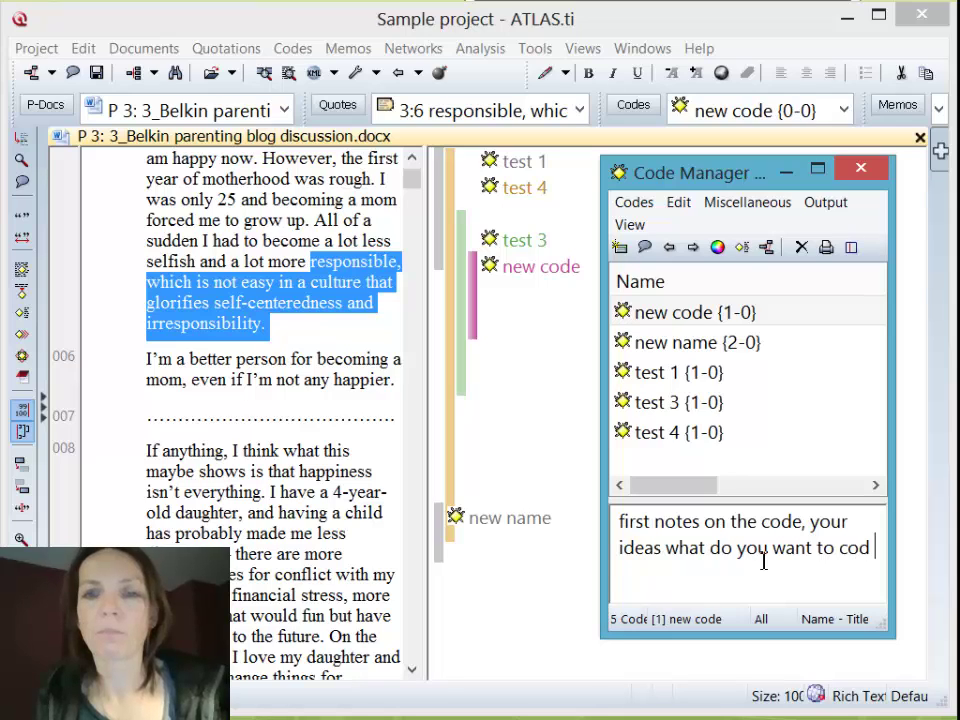
pyautogui.write('e here')
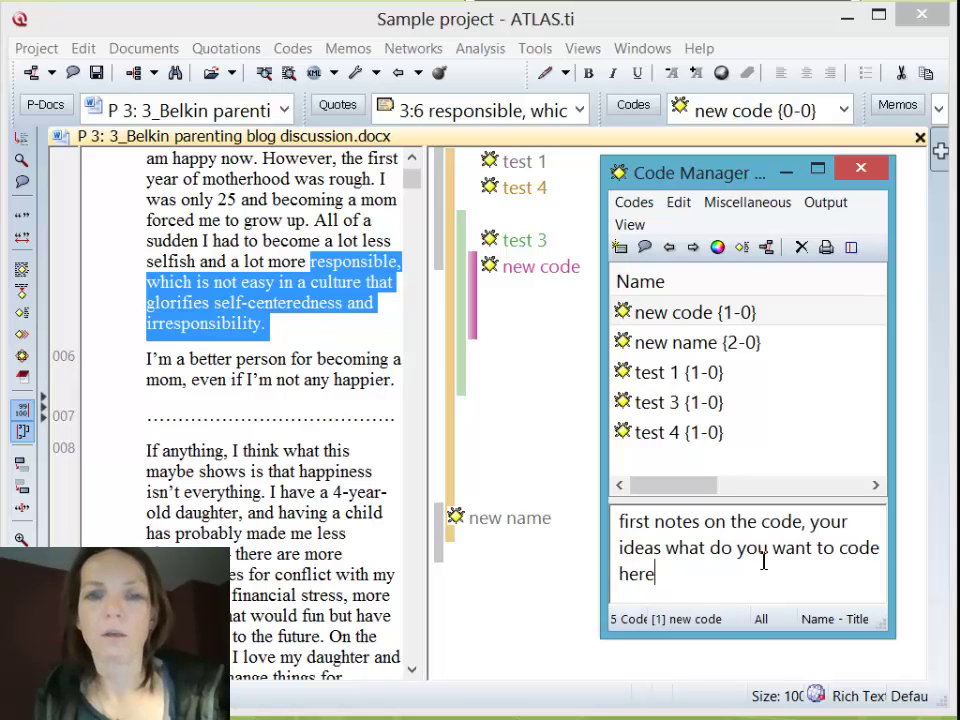
pyautogui.press('Return')
pyautogui.press('Return')
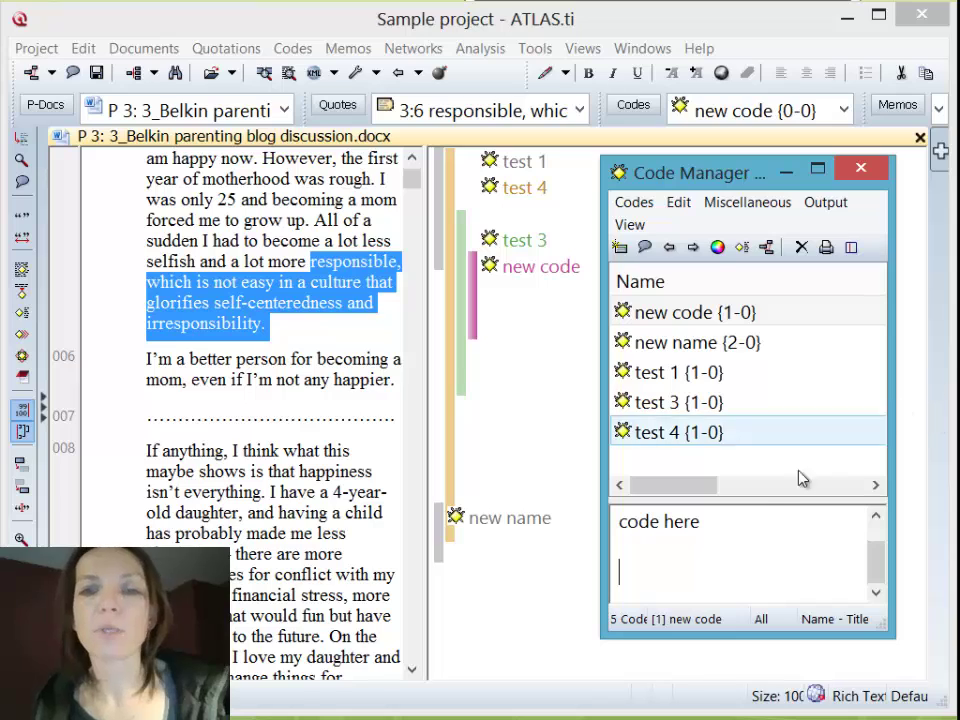
# Enlarge the comment area and add the separate paragraphs "formal definition" and "sample text" to the comment of "new code"
pyautogui.moveTo(778, 505); pyautogui.dragTo(776, 381)
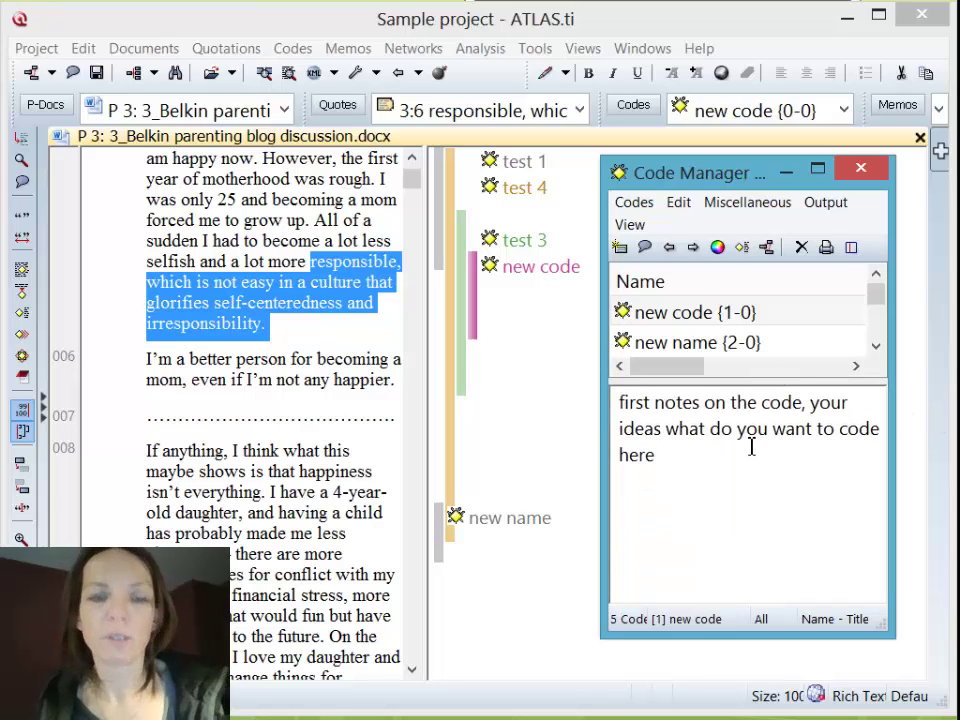
pyautogui.write('formal de')
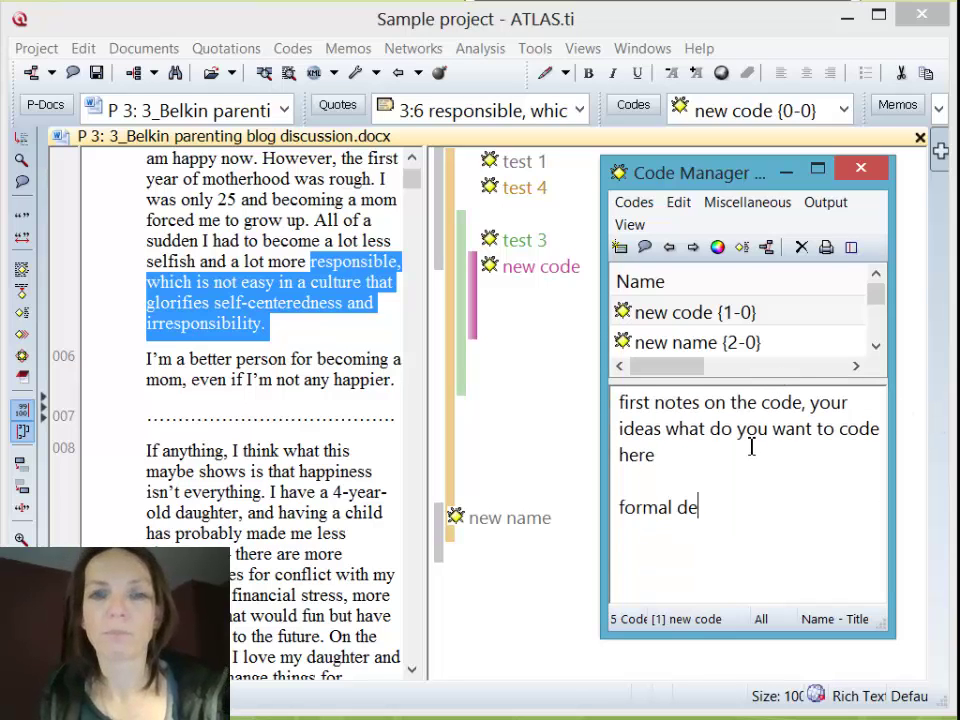
pyautogui.write('finition')
pyautogui.press('Return')
pyautogui.press('Return')
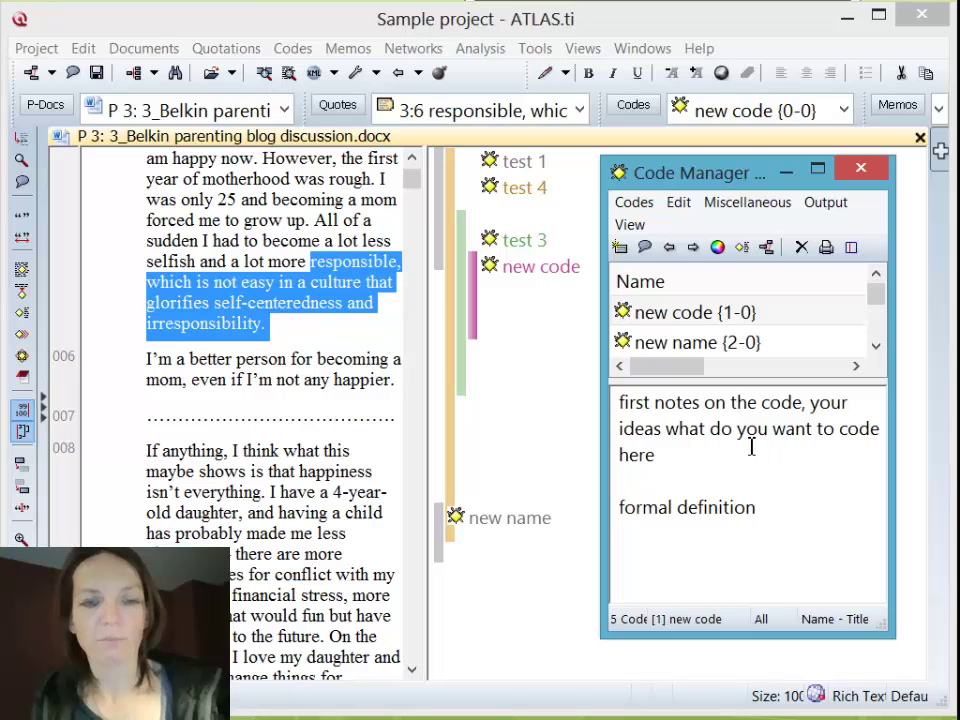
pyautogui.write('sample te')
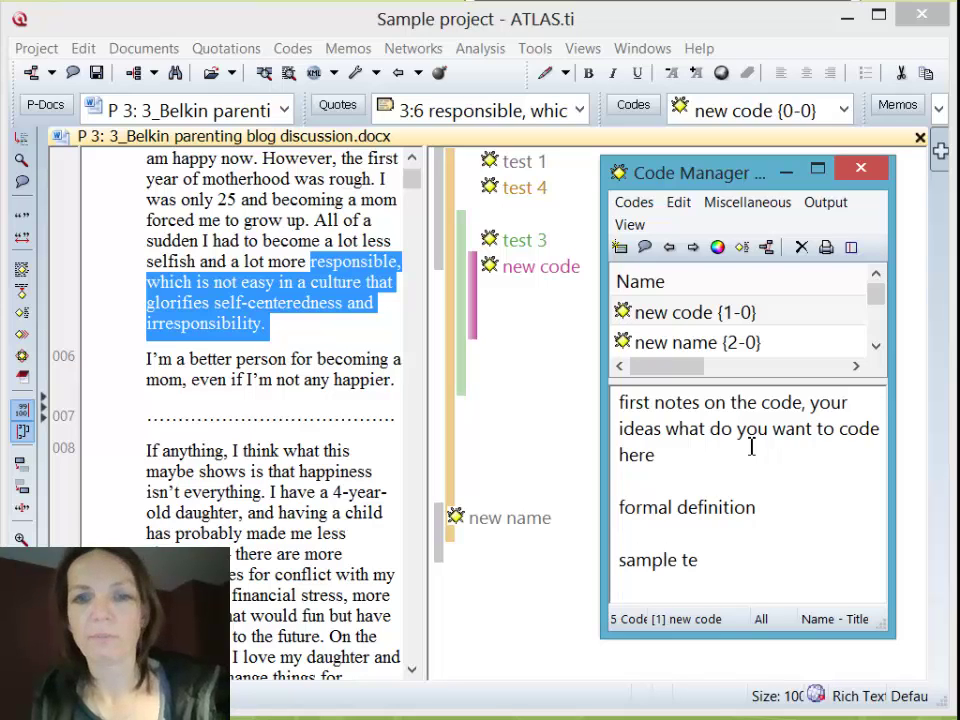
pyautogui.write('xt')
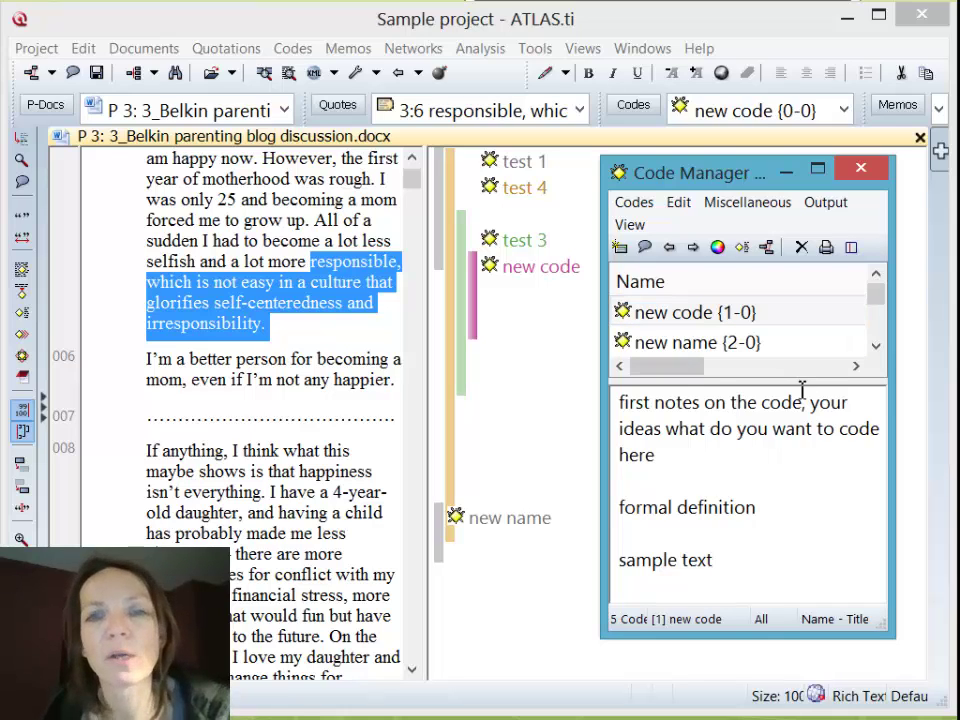
# Widen the Code Manager, shrink its comment area to show all codes, and select other codes to store the comment
pyautogui.moveTo(800, 386); pyautogui.dragTo(806, 446)
pyautogui.moveTo(602, 553); pyautogui.dragTo(510, 553)
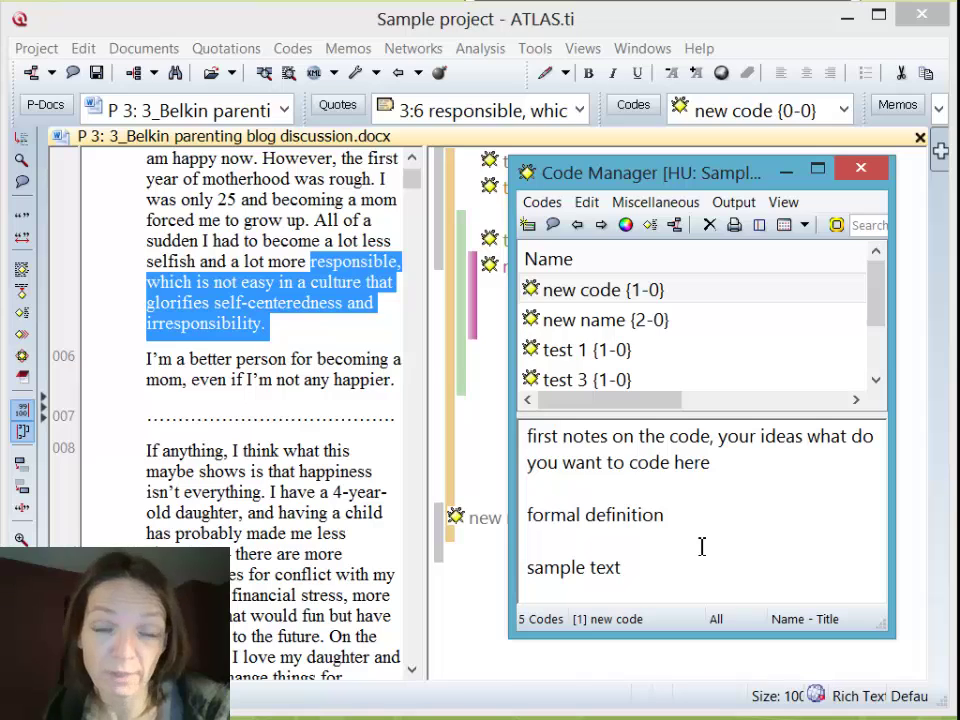
pyautogui.click(654, 322)
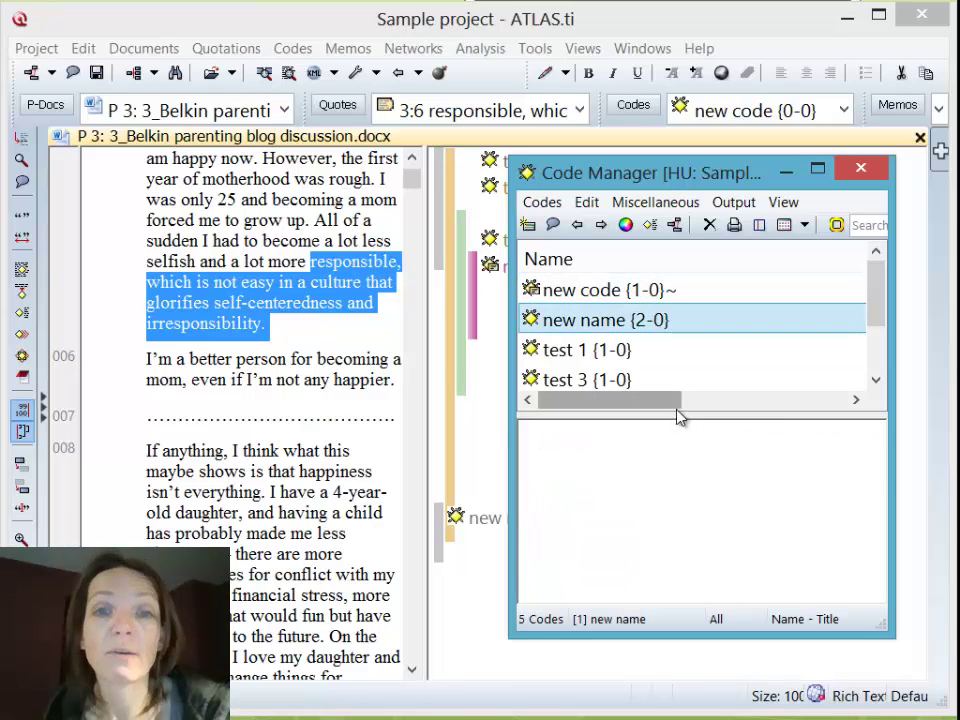
pyautogui.moveTo(696, 418); pyautogui.dragTo(688, 512)
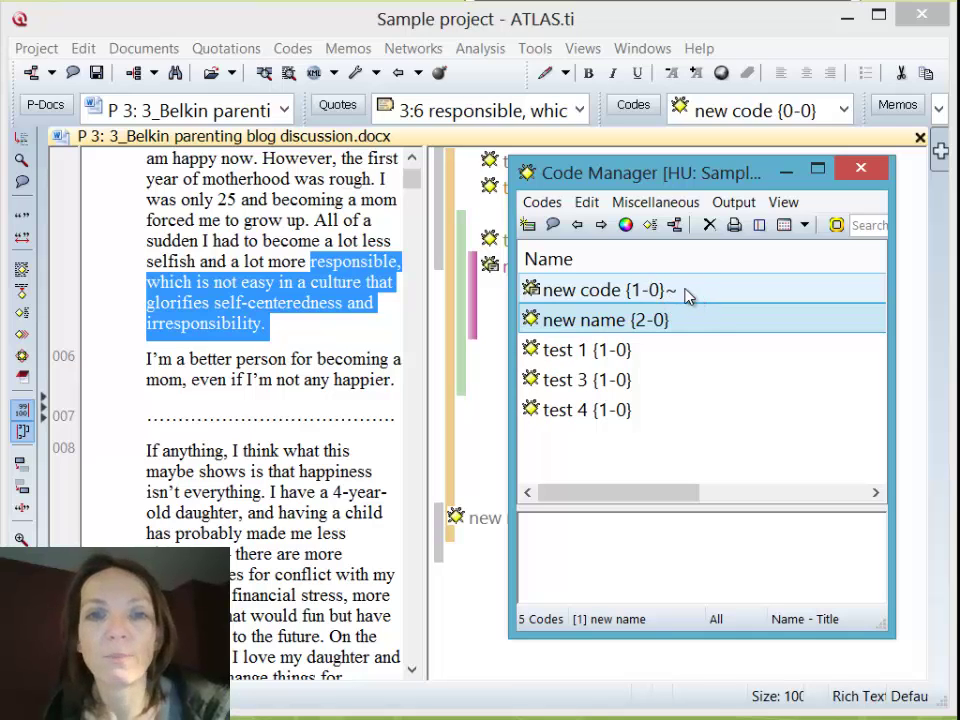
pyautogui.click(680, 382)
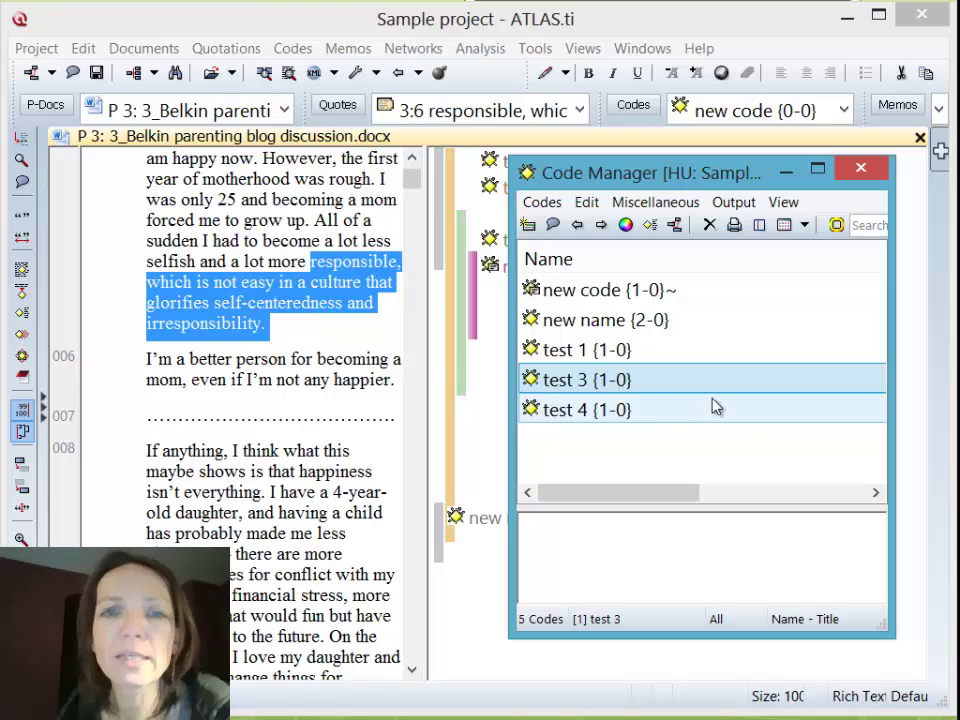
# Select "new code", enlarge the comment area to examine its full comment including "formal definition", and close the Code Manager
pyautogui.click(705, 301)
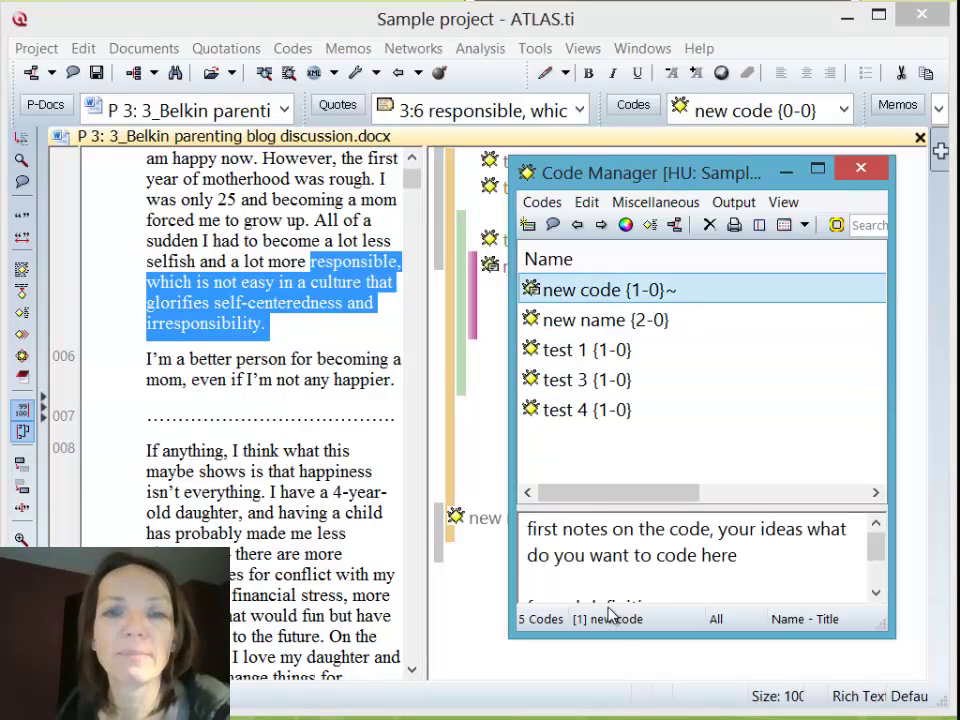
pyautogui.moveTo(744, 509); pyautogui.dragTo(711, 437)
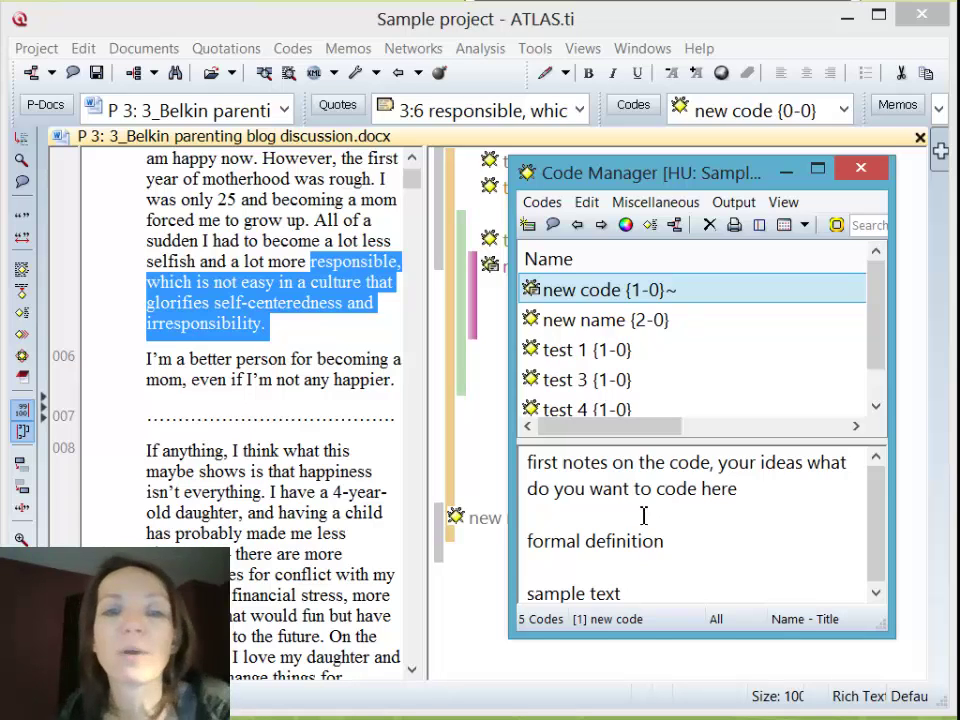
pyautogui.moveTo(668, 541); pyautogui.dragTo(521, 540)
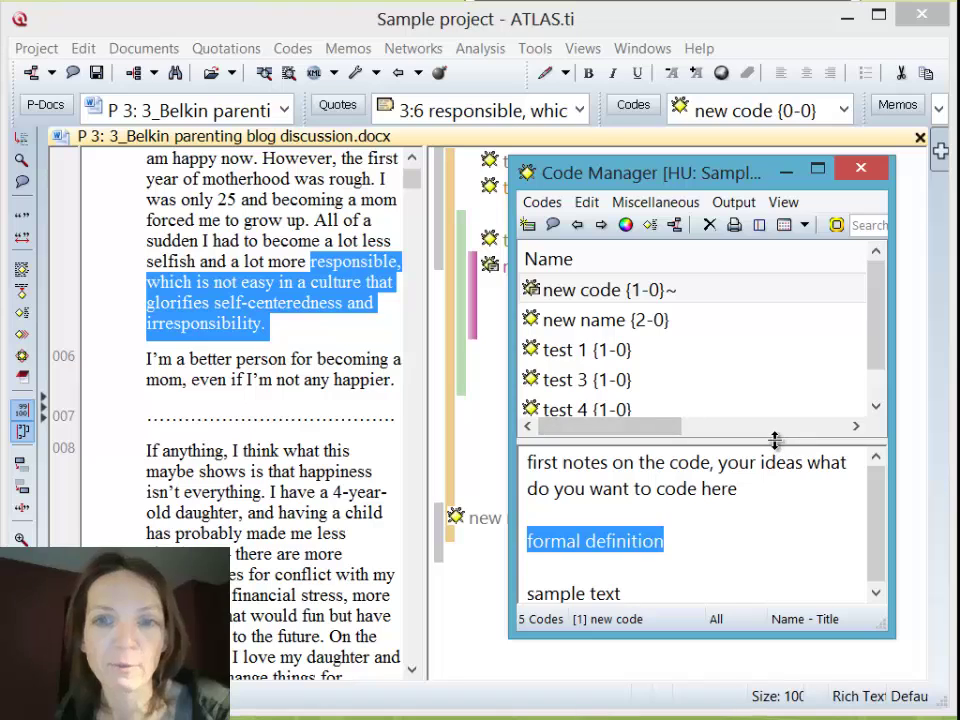
pyautogui.moveTo(776, 437)
pyautogui.mouseDown()
pyautogui.moveTo(784, 463)
pyautogui.moveTo(786, 448)
pyautogui.mouseUp()
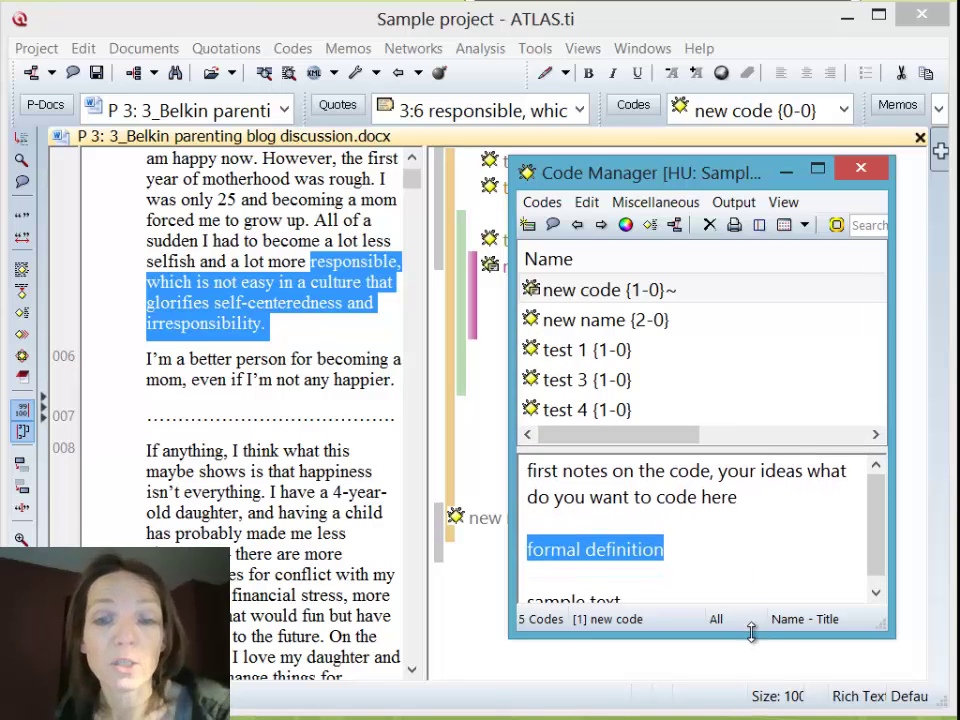
pyautogui.moveTo(752, 632); pyautogui.dragTo(752, 648)
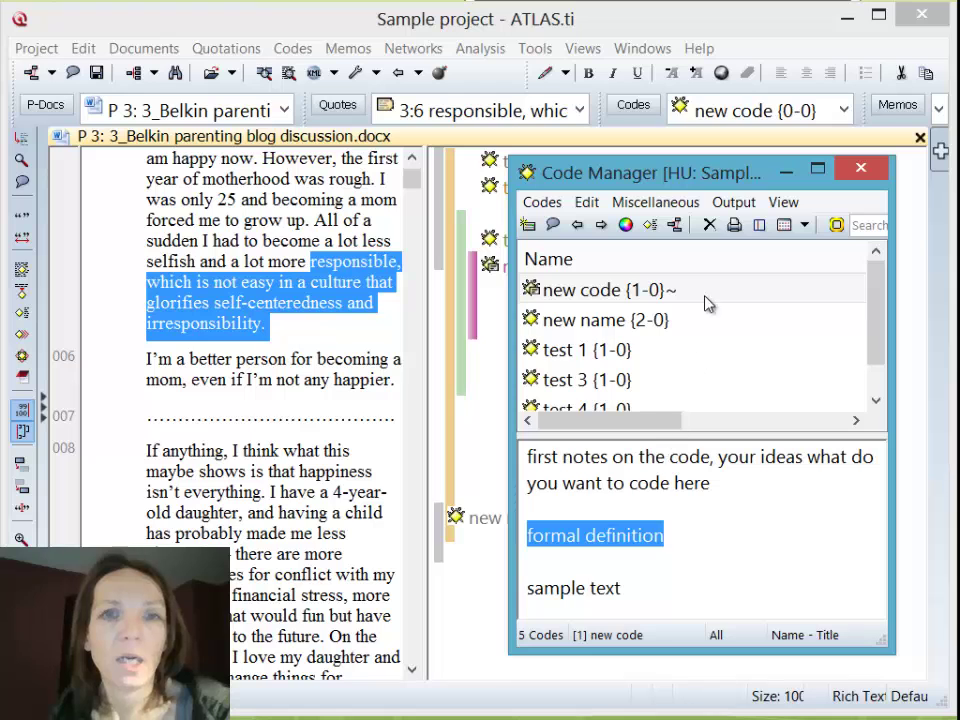
pyautogui.moveTo(668, 189)
pyautogui.mouseDown()
pyautogui.moveTo(691, 330)
pyautogui.moveTo(660, 173)
pyautogui.mouseUp()
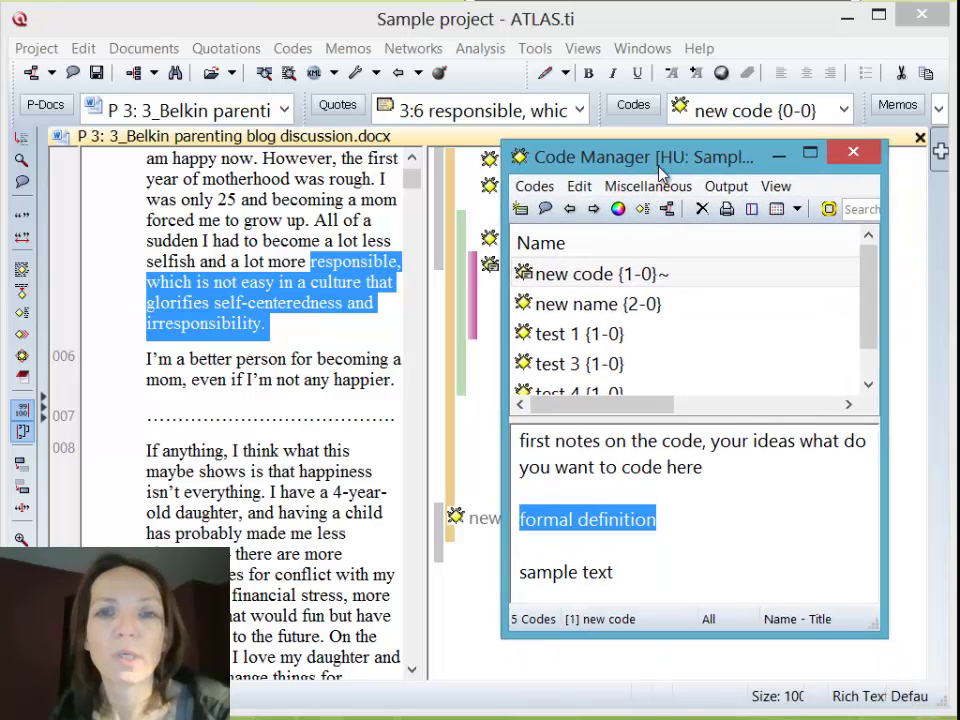
pyautogui.click(853, 156)
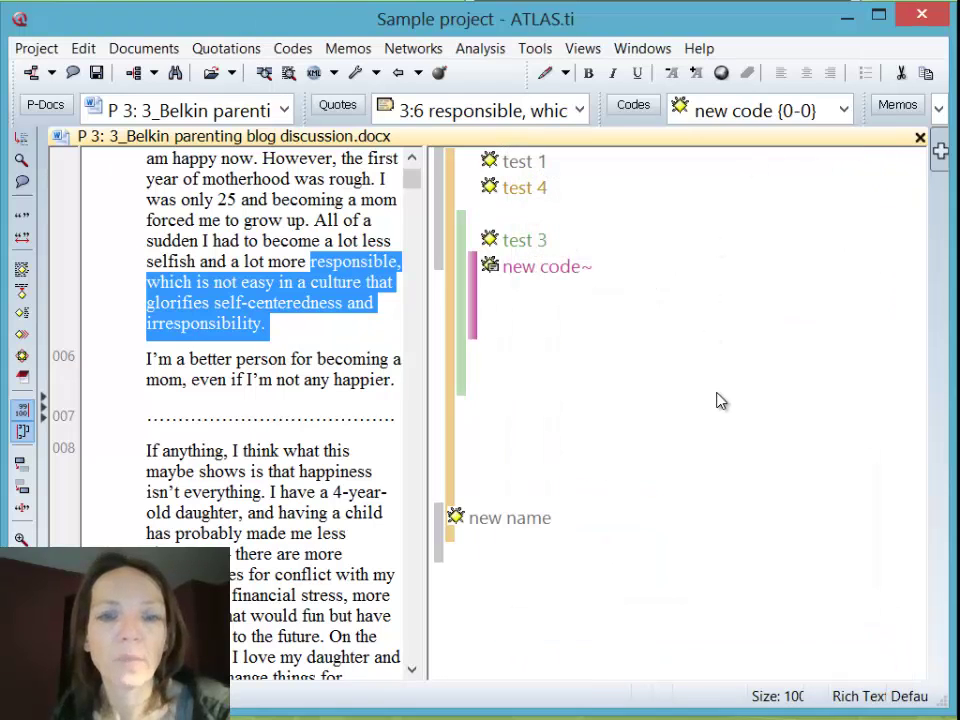
pyautogui.scroll(1, 672, 483)
pyautogui.scroll(2, 672, 489)
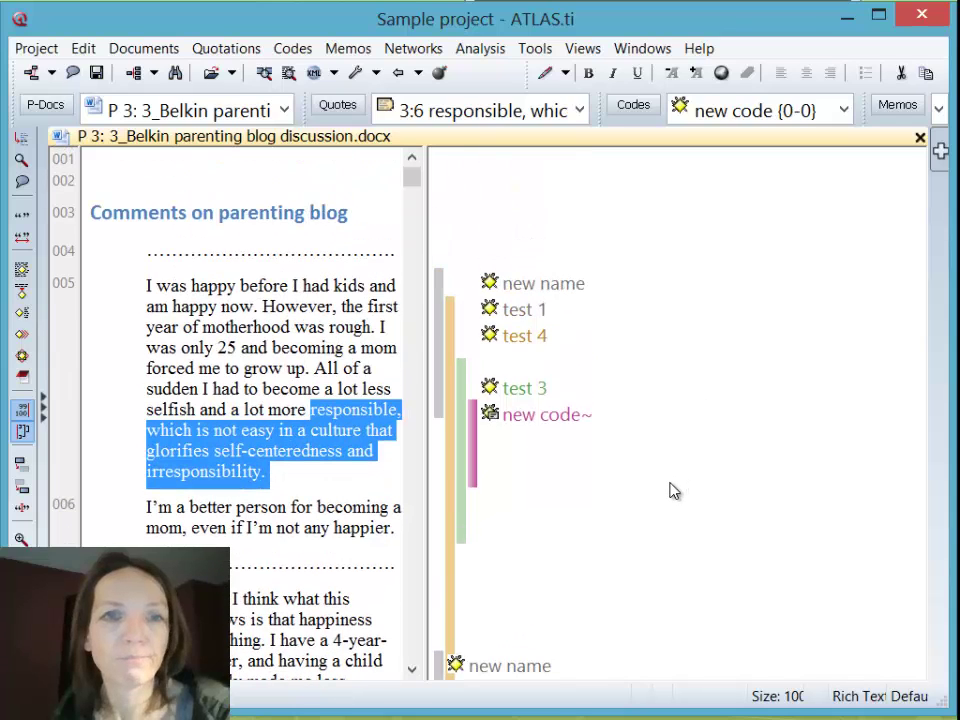
pyautogui.scroll(-3, 672, 490)
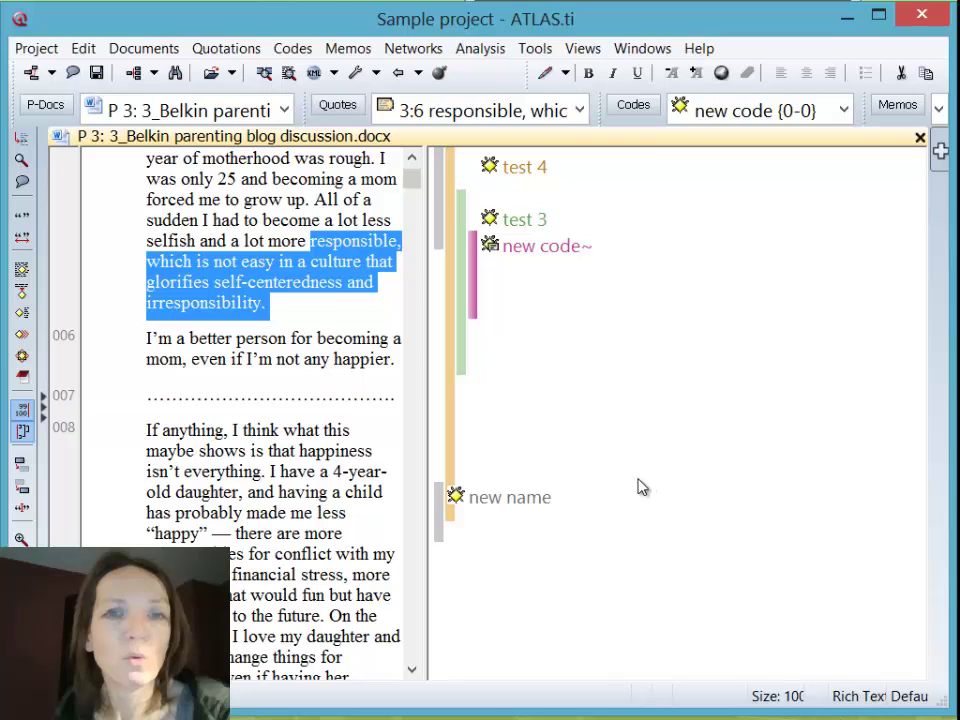
pyautogui.scroll(2, 660, 507)
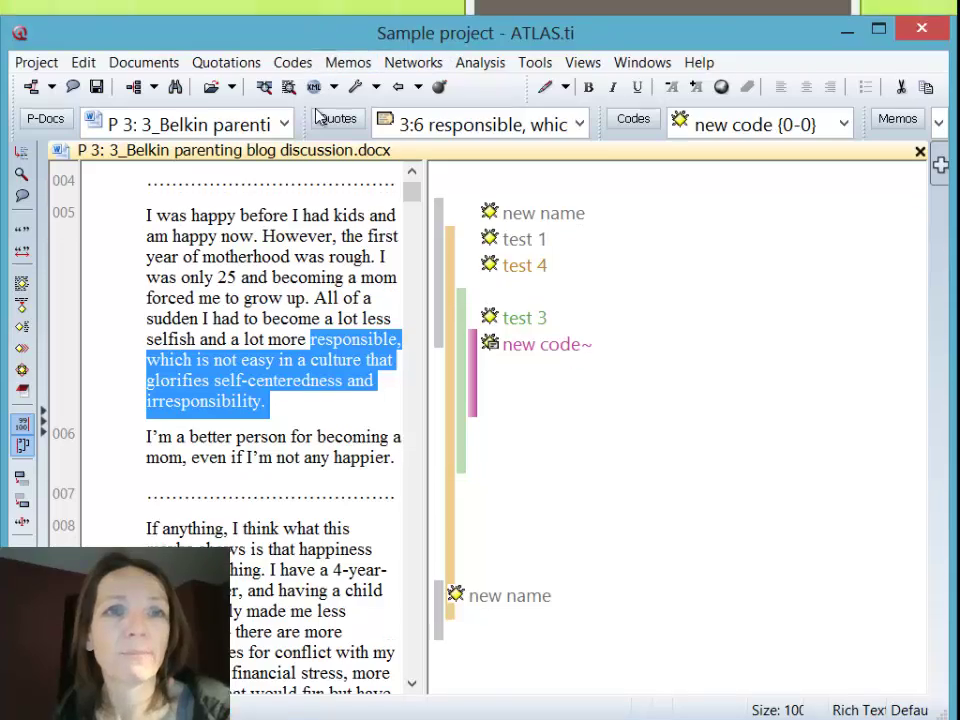
# Output the quotations of the code "new name" from the Code Manager as a report in the Editor
pyautogui.moveTo(321, 32); pyautogui.dragTo(340, 40)
pyautogui.click(660, 118)
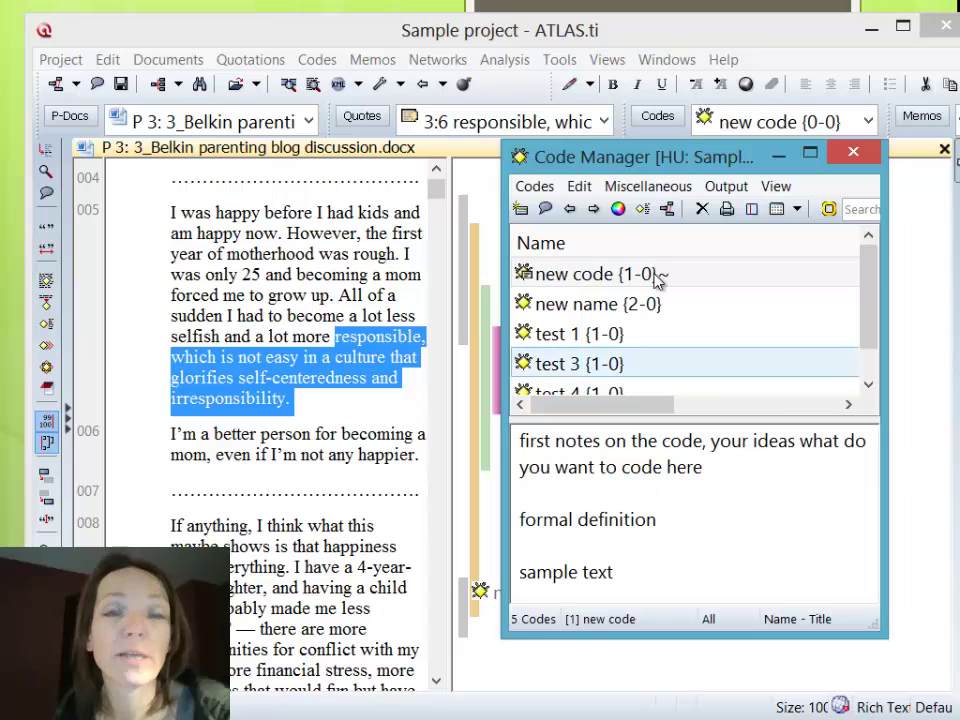
pyautogui.click(652, 307)
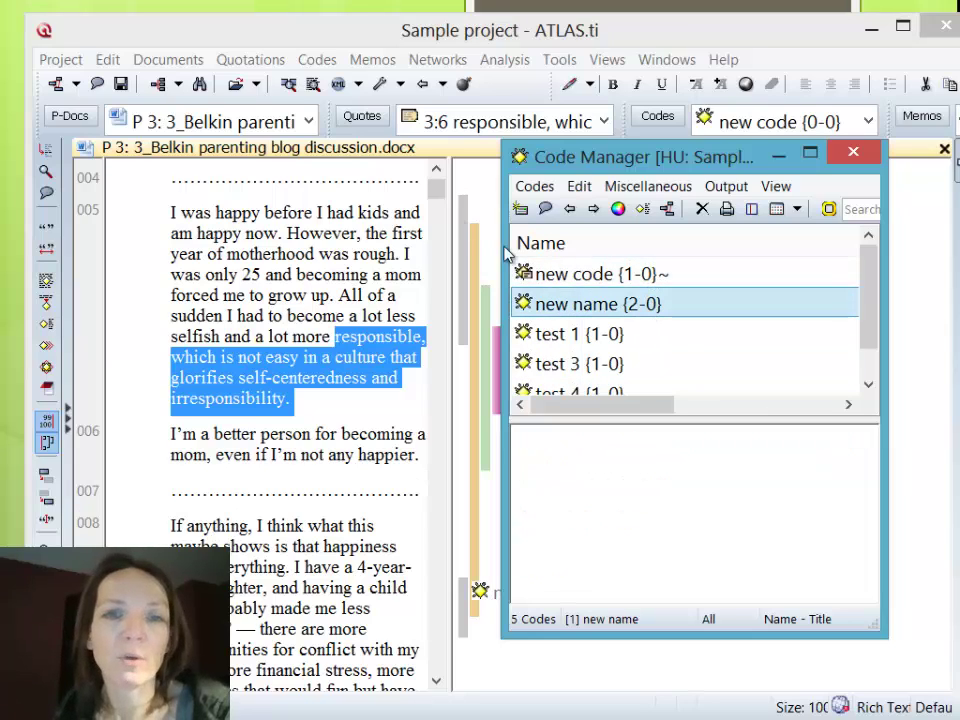
pyautogui.click(733, 186)
pyautogui.moveTo(658, 192)
pyautogui.moveTo(726, 187)
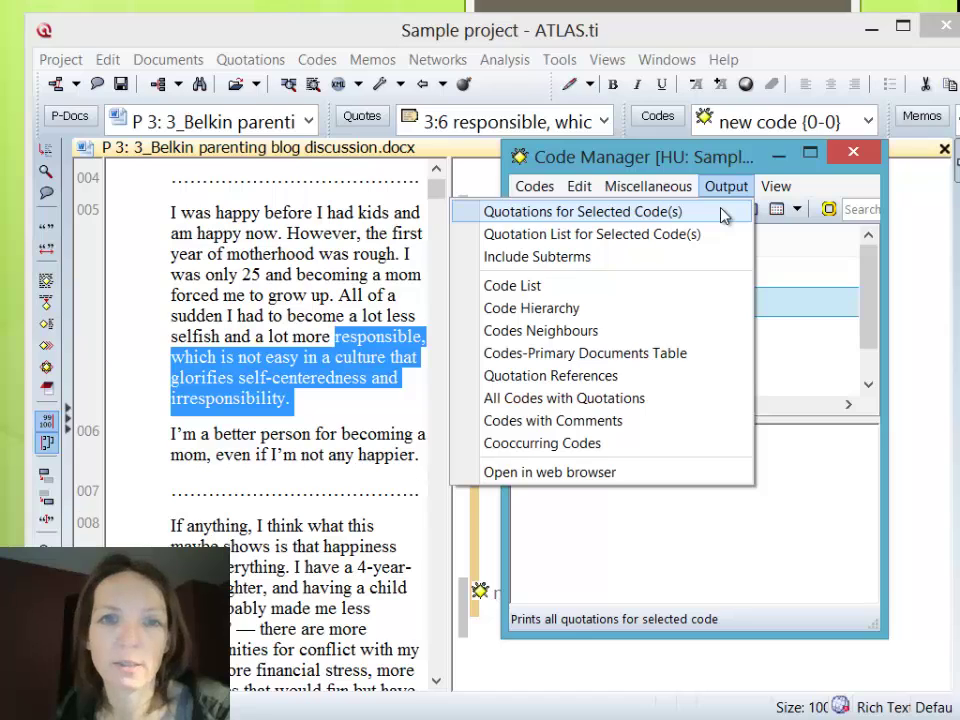
pyautogui.click(724, 213)
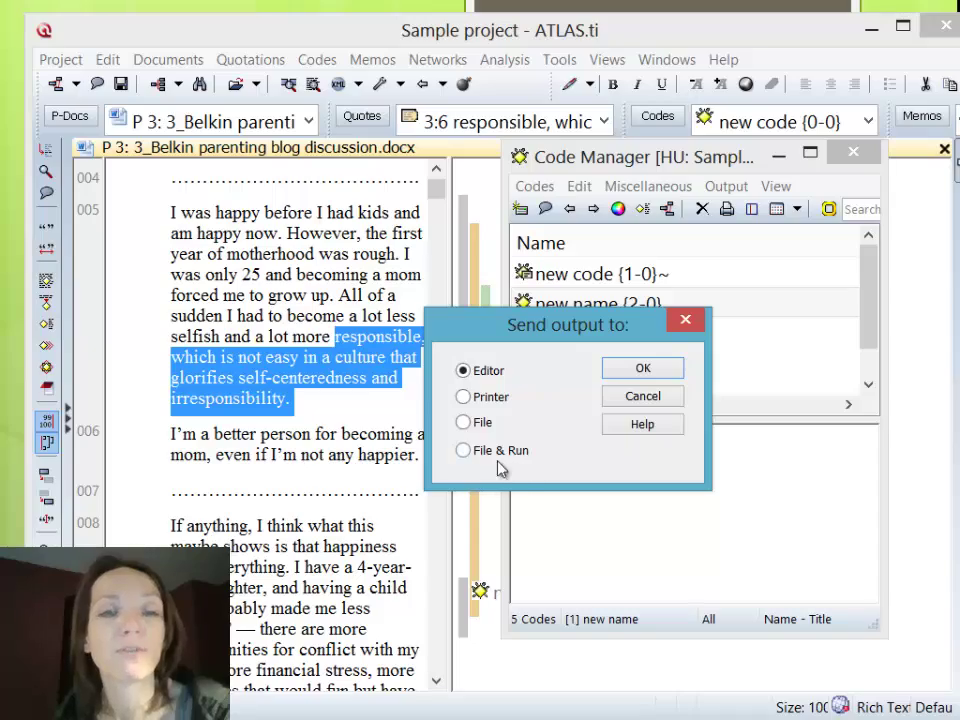
pyautogui.click(656, 367)
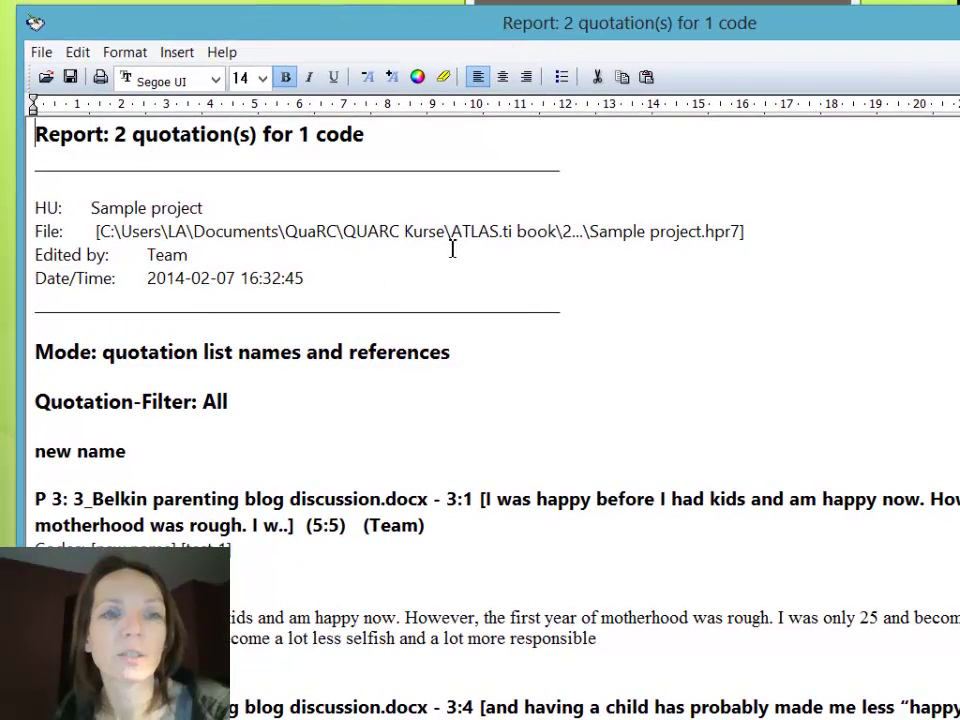
# Narrow the report window to fit the screen and highlight the full text of quotation 3:1
pyautogui.moveTo(959, 317)
pyautogui.mouseDown()
pyautogui.moveTo(936, 317)
pyautogui.moveTo(953, 313)
pyautogui.mouseUp()
pyautogui.click(793, 371)
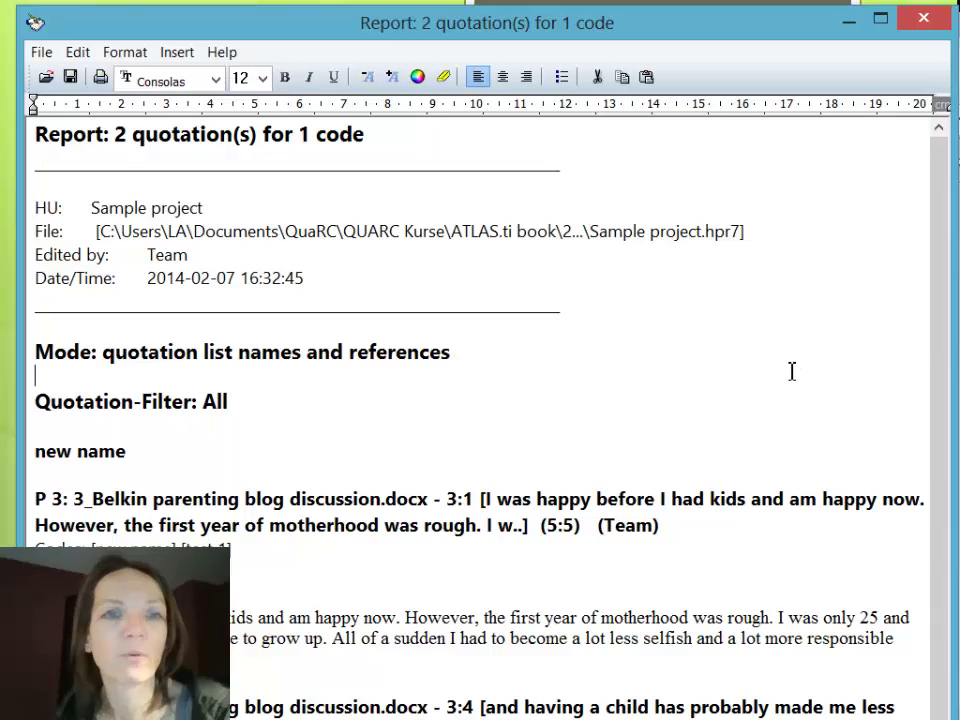
pyautogui.scroll(-1, 783, 371)
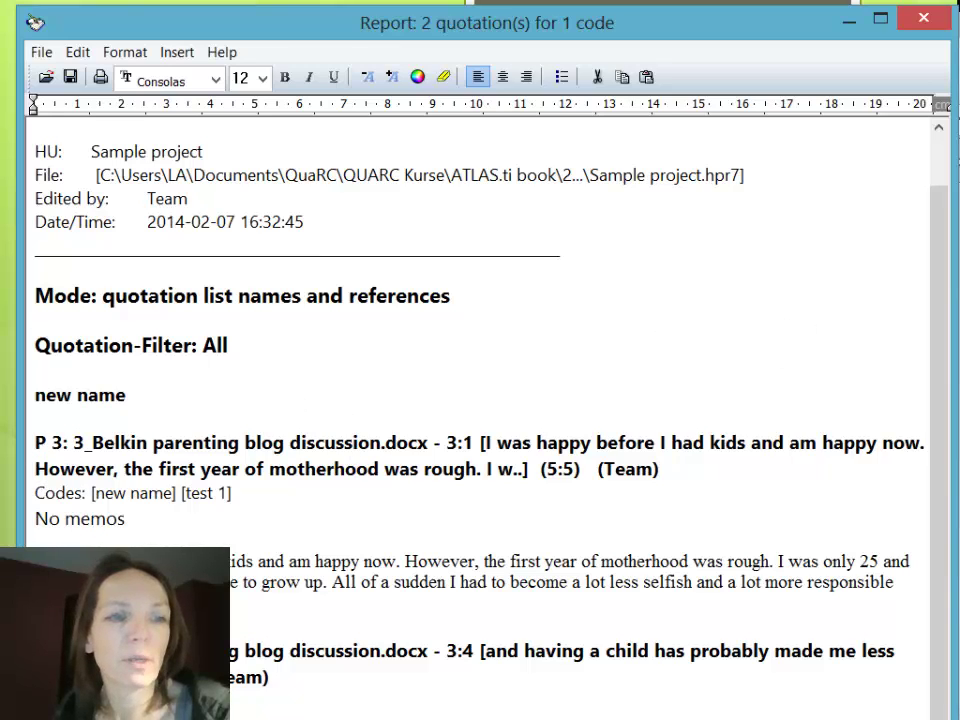
pyautogui.moveTo(36, 561); pyautogui.dragTo(858, 598)
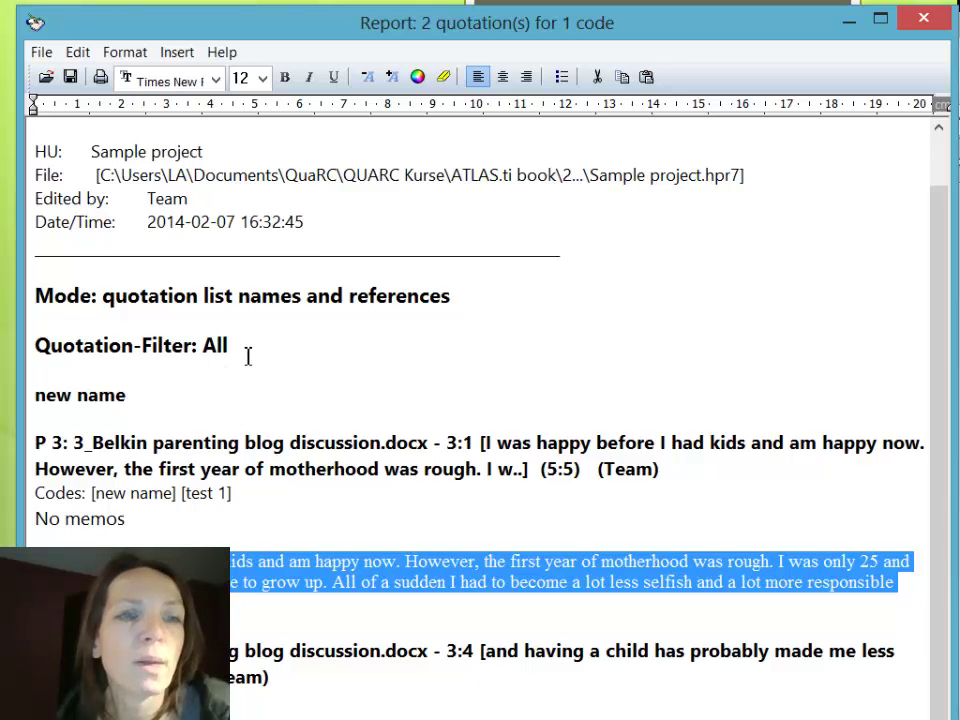
# Delete the project, file, editor and date block from the report, and close the report without saving the changes
pyautogui.moveTo(575, 265); pyautogui.dragTo(6, 114)
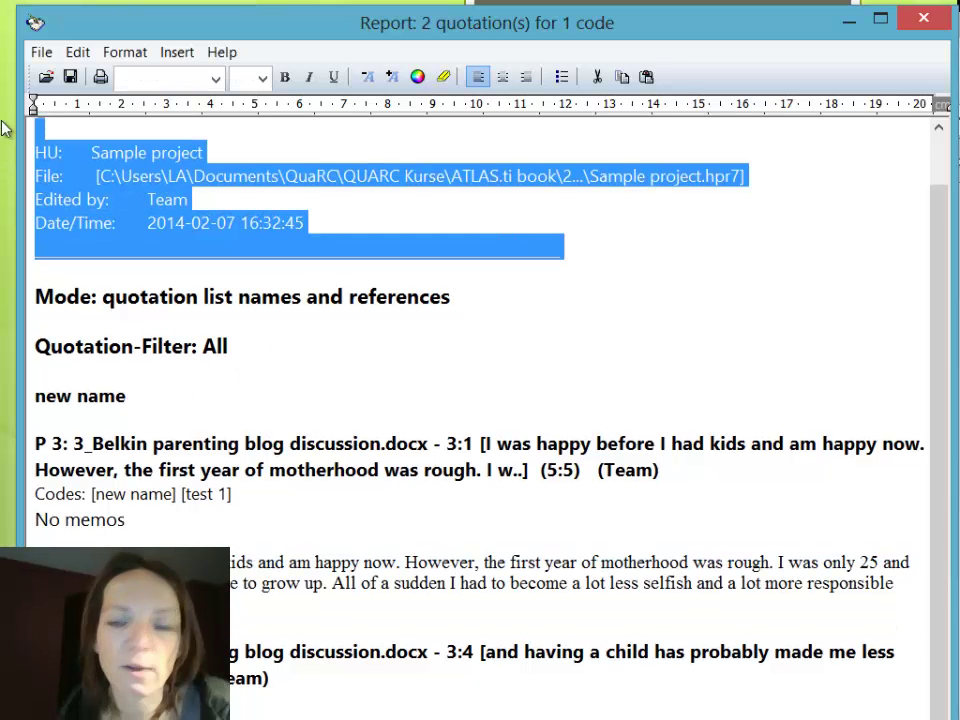
pyautogui.press('Delete')
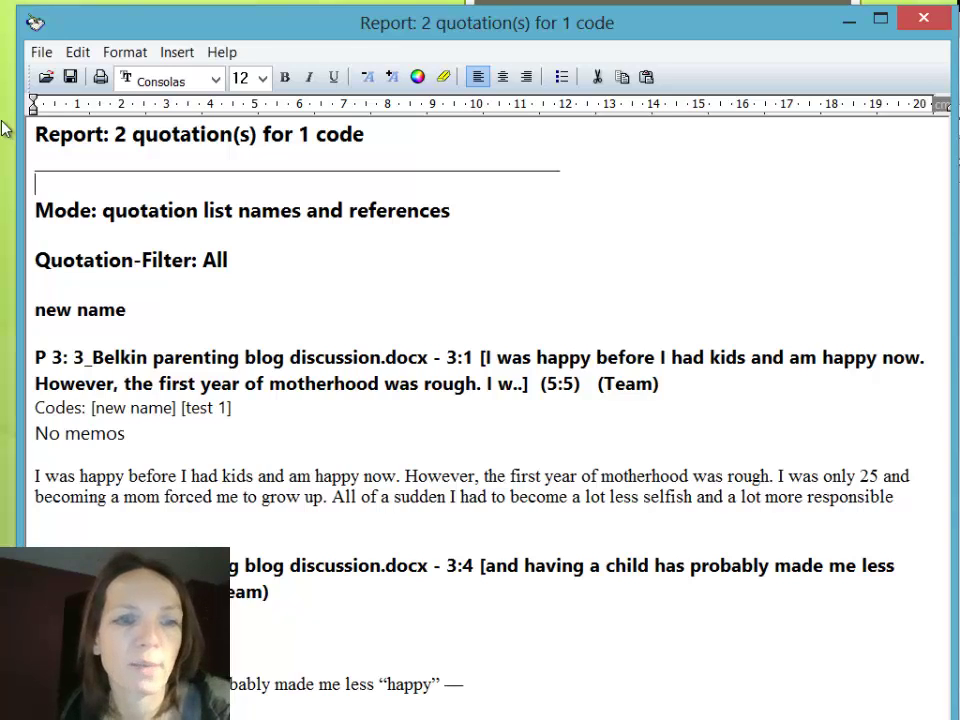
pyautogui.click(464, 684)
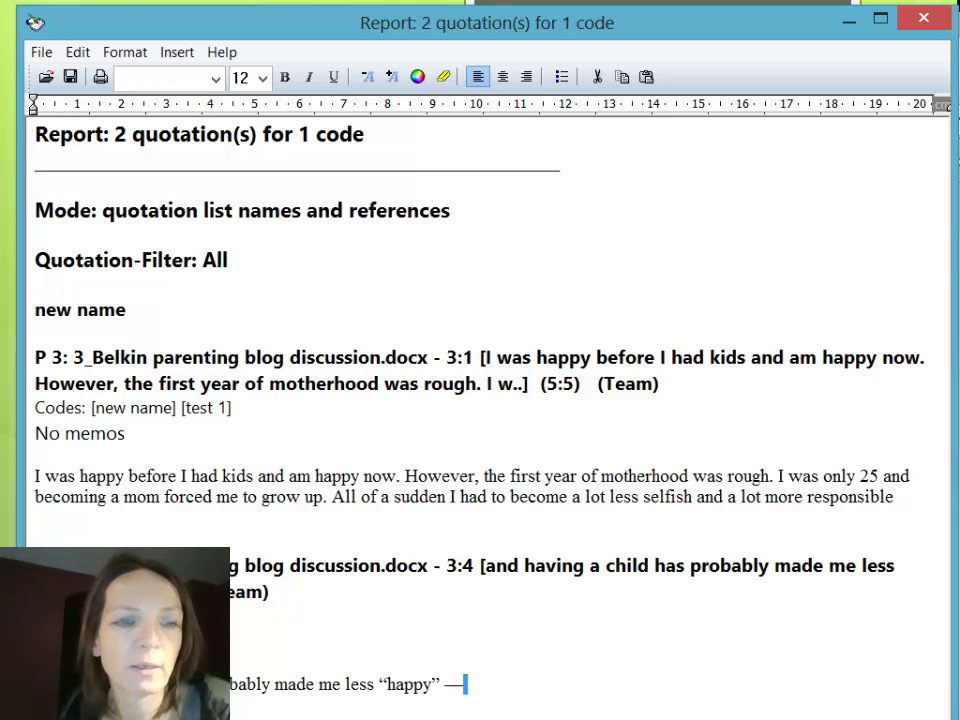
pyautogui.moveTo(464, 684); pyautogui.dragTo(35, 684)
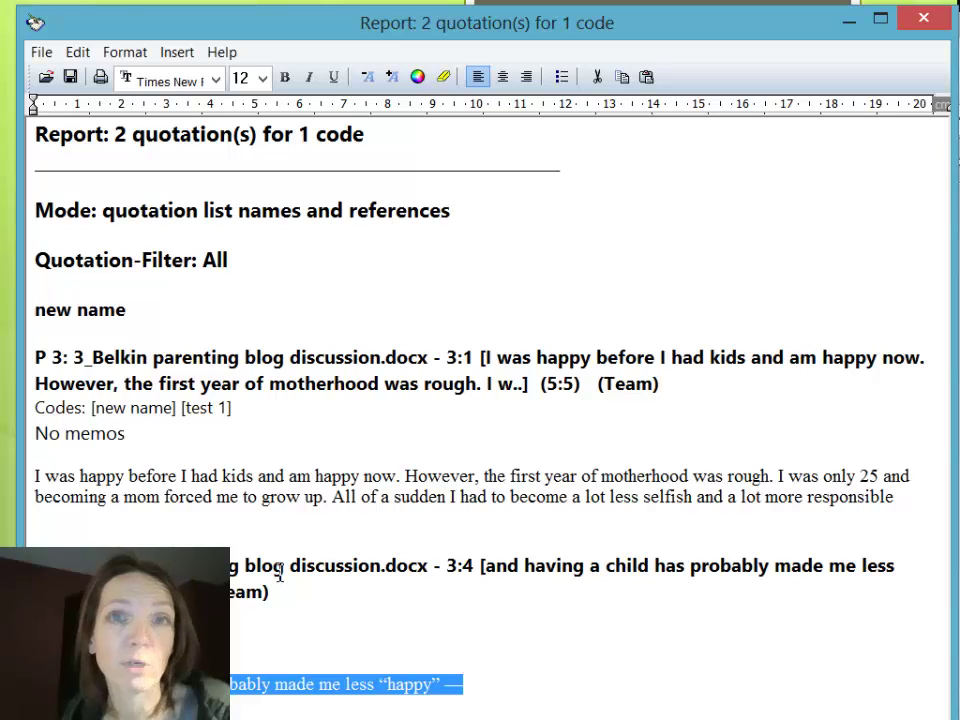
pyautogui.click(921, 21)
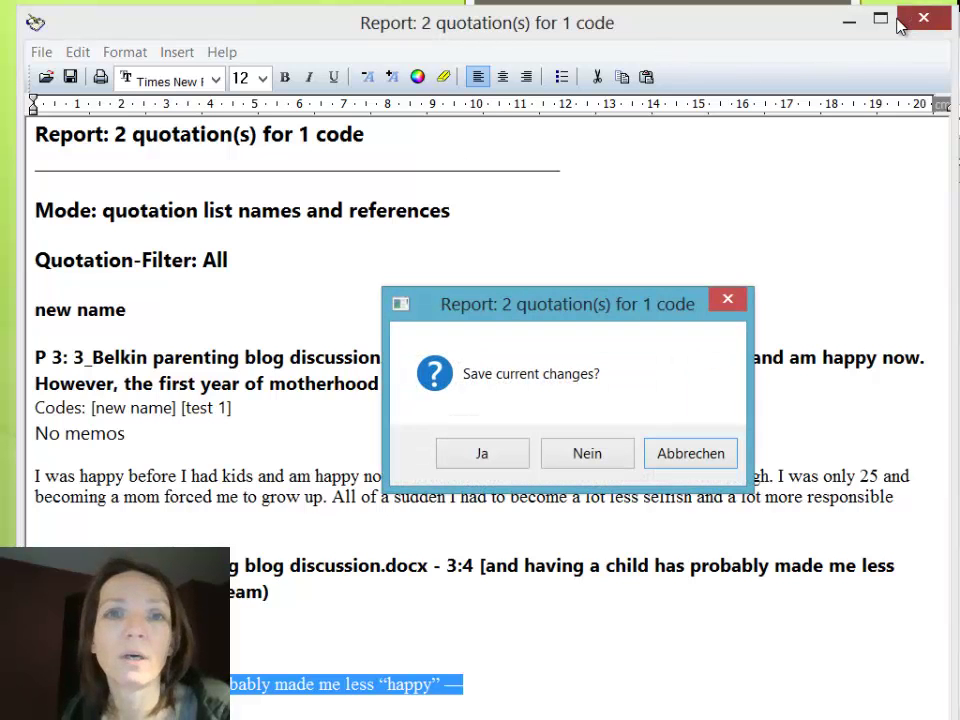
pyautogui.click(600, 455)
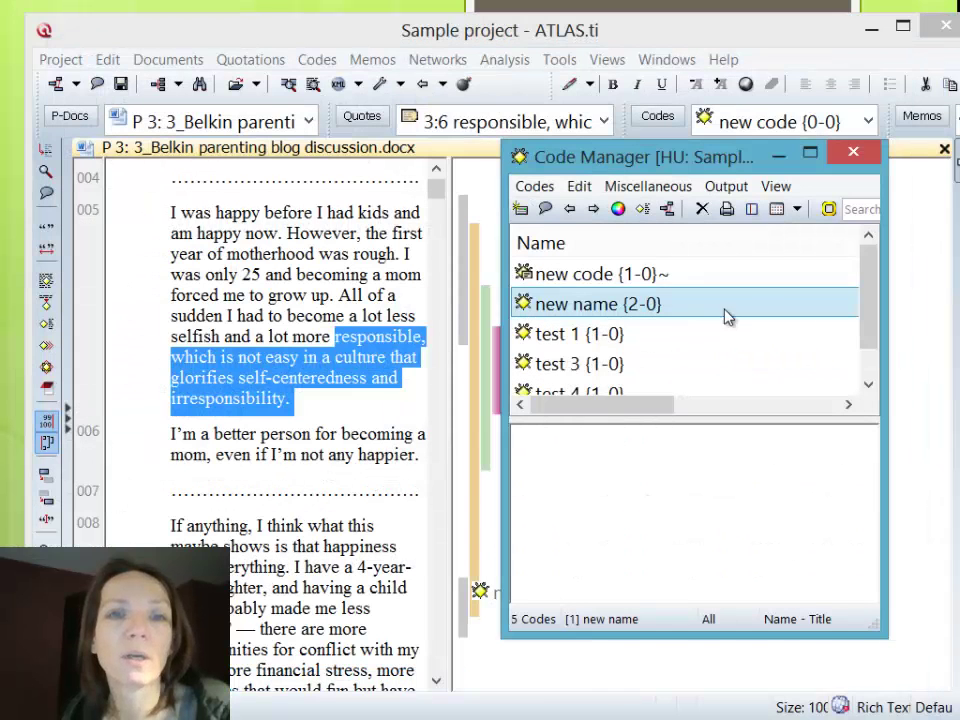
pyautogui.click(500, 62)
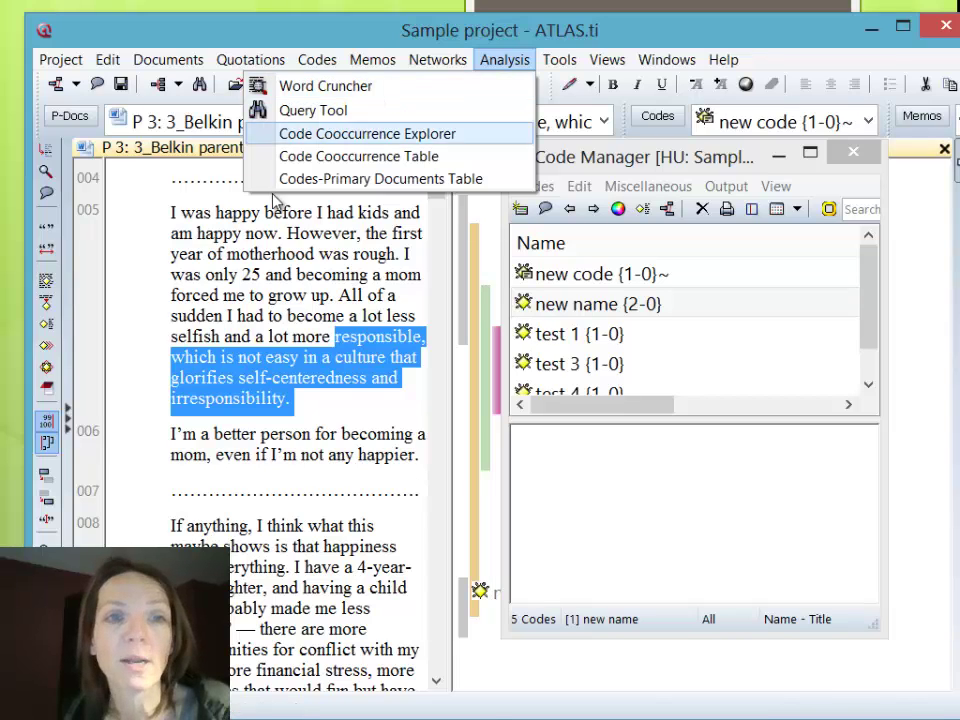
pyautogui.click(245, 316)
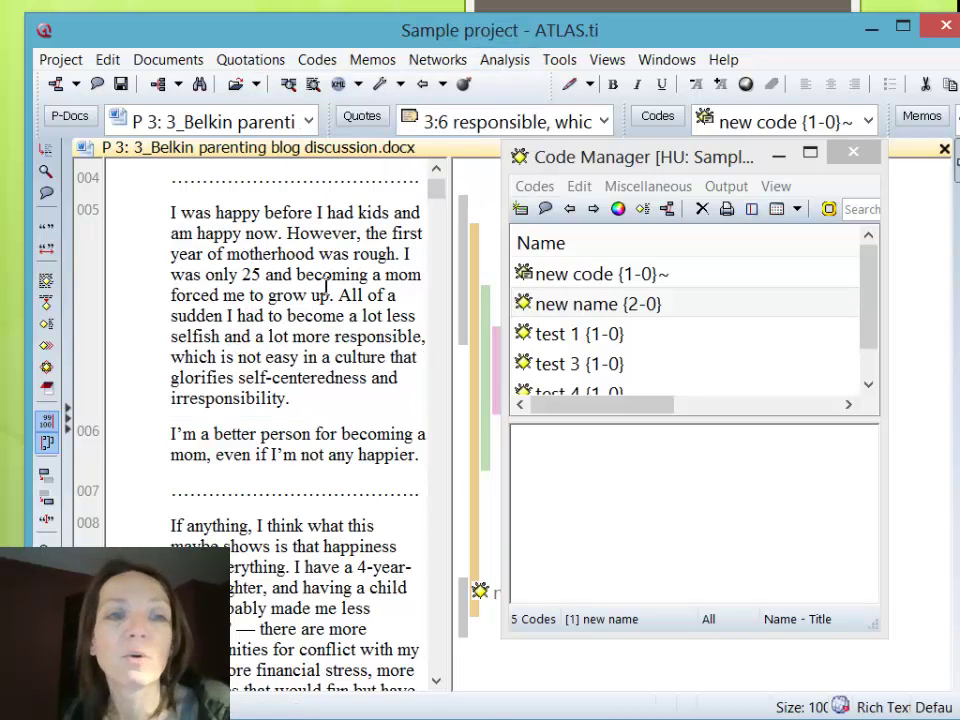
# Code the word "responsible" in paragraph 005 with Code In Vivo
pyautogui.click(368, 341)
pyautogui.doubleClick(375, 340)
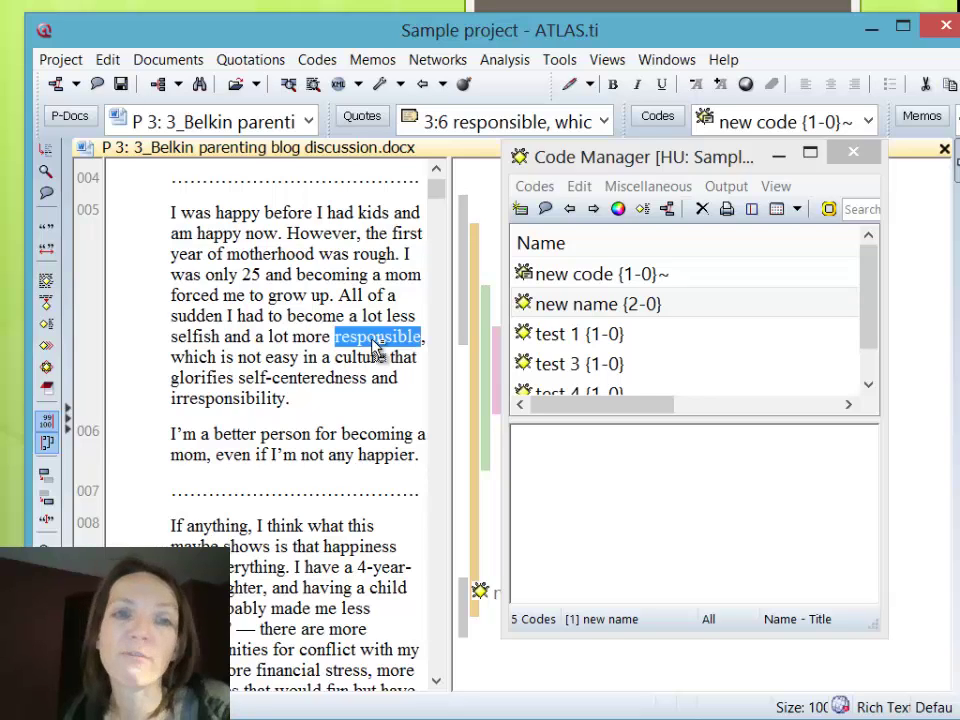
pyautogui.rightClick(376, 344)
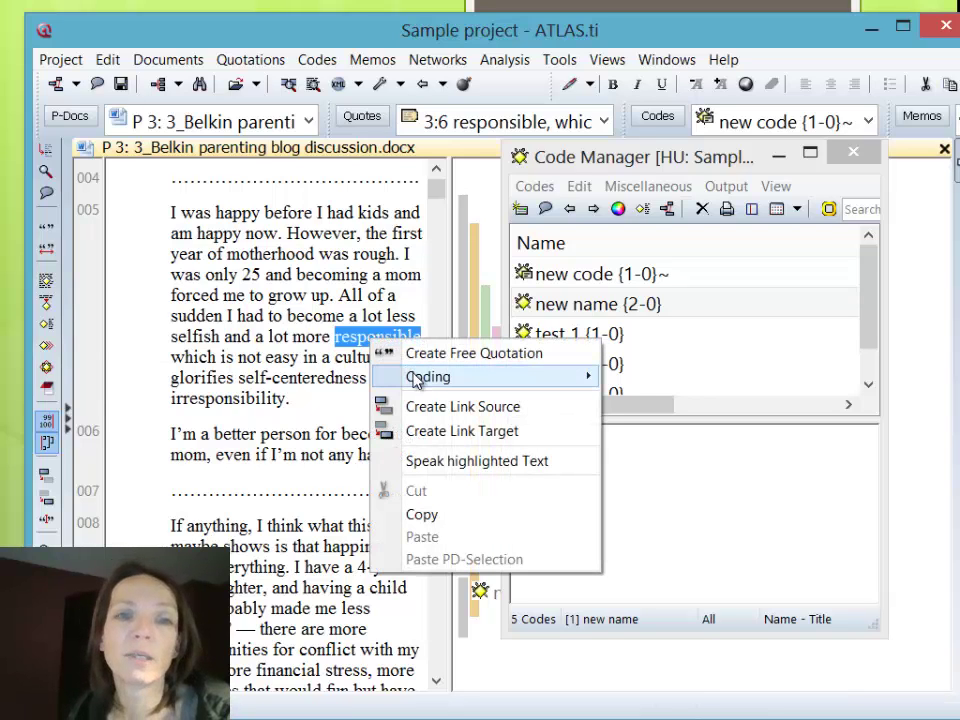
pyautogui.moveTo(417, 377)
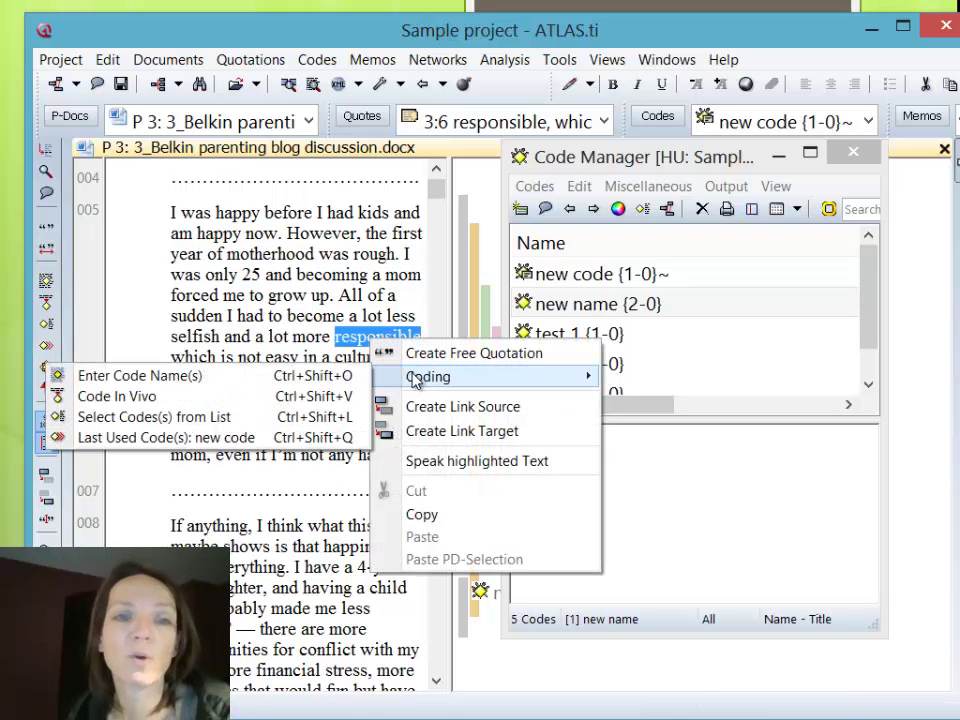
pyautogui.click(208, 397)
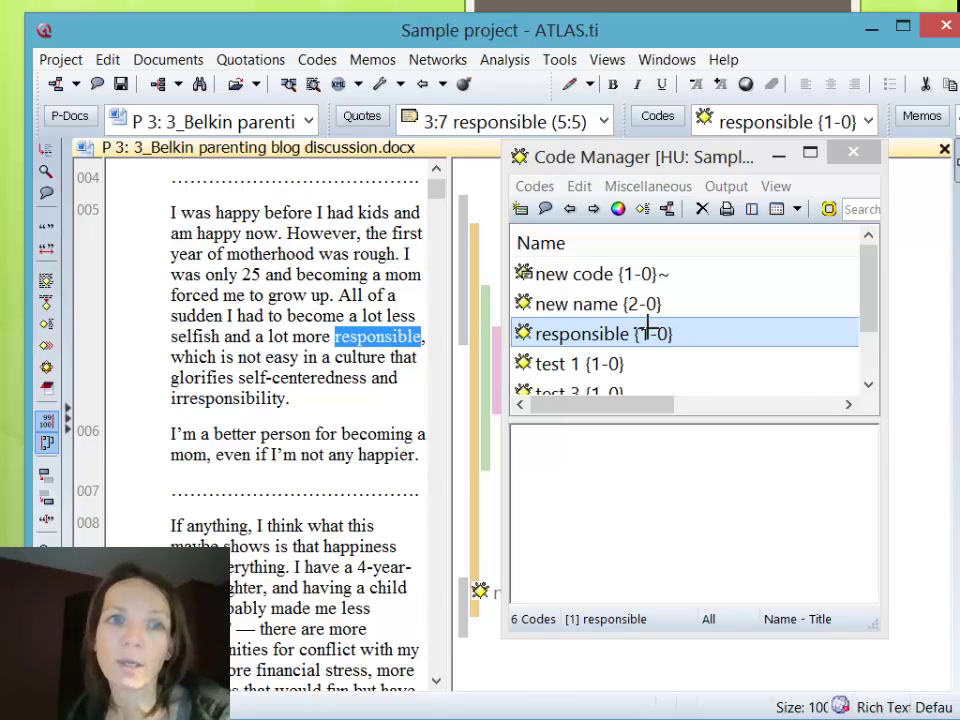
# Extend the in-vivo coded quotation to run from "All of a sudden" to "irresponsibility." and move the Code Manager off the margin area
pyautogui.moveTo(339, 295); pyautogui.dragTo(375, 399)
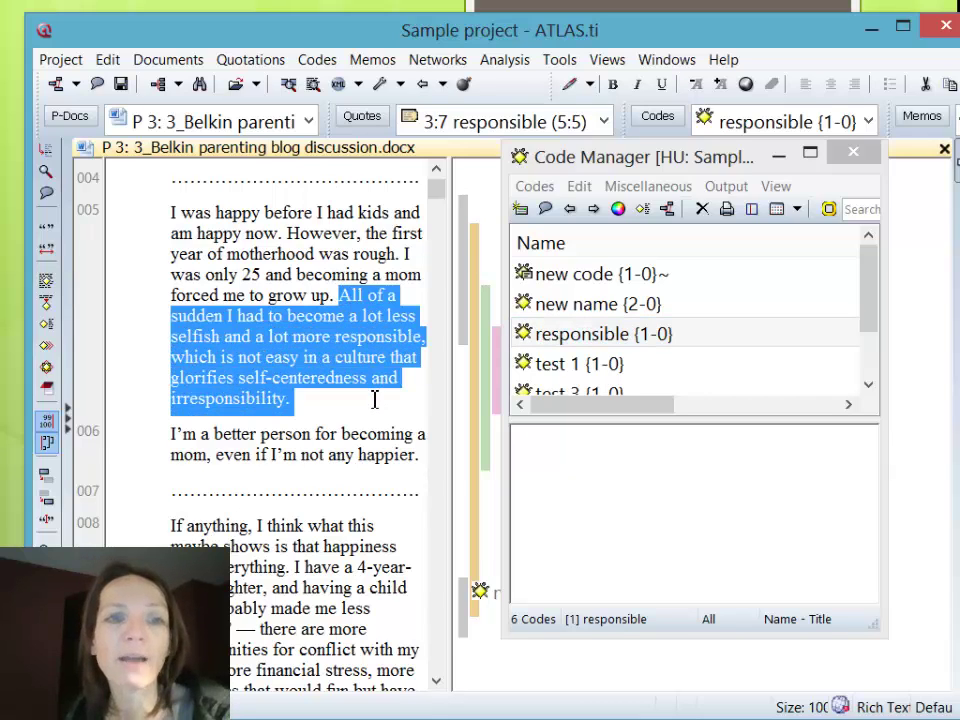
pyautogui.click(47, 250)
pyautogui.moveTo(576, 155); pyautogui.dragTo(828, 170)
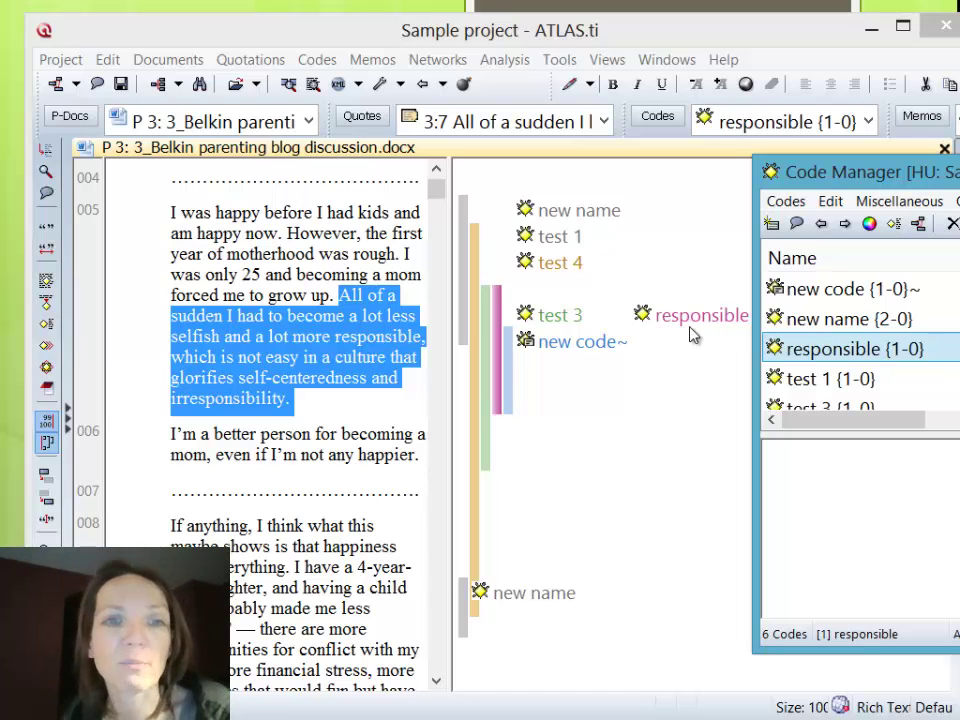
pyautogui.rightClick(270, 352)
pyautogui.moveTo(382, 358)
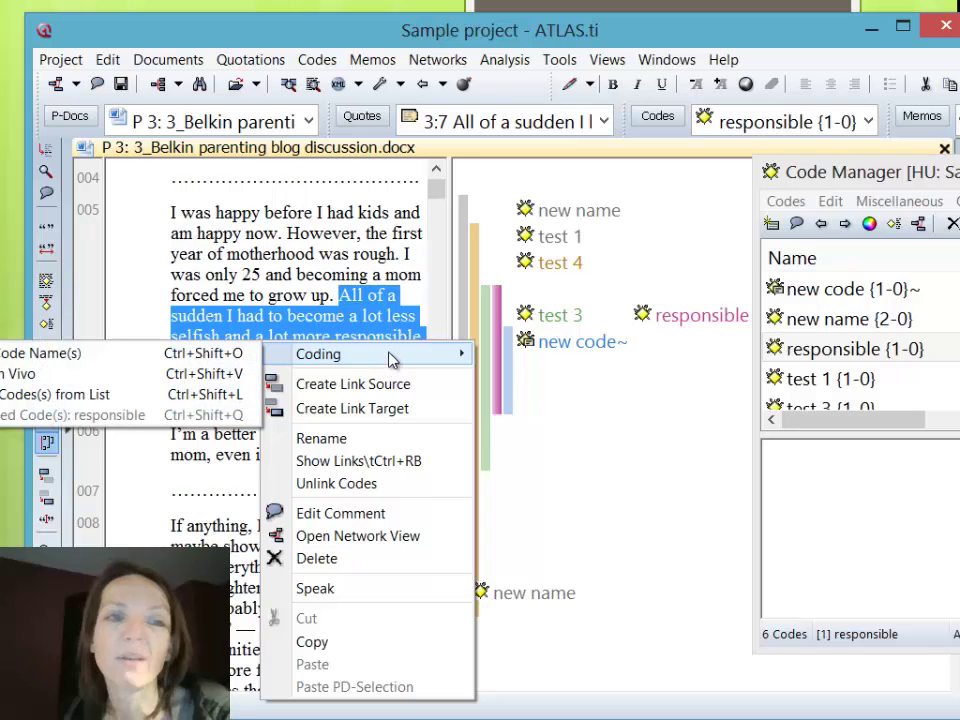
pyautogui.click(577, 383)
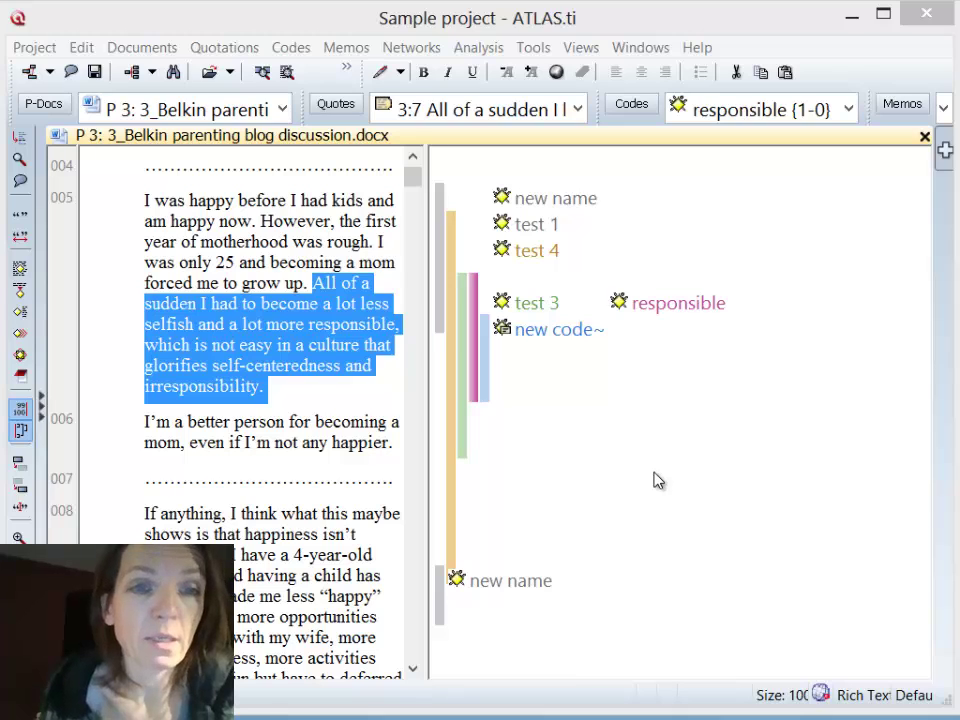
# Open the Code Manager and color the codes new code, new name and responsible orange
pyautogui.click(630, 108)
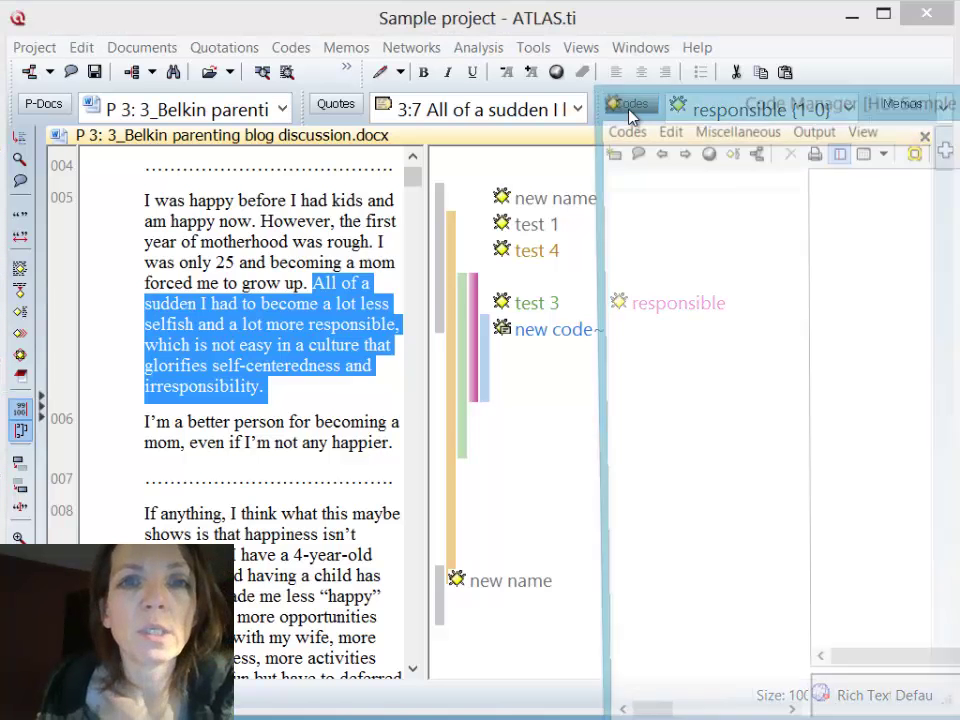
pyautogui.moveTo(717, 104); pyautogui.dragTo(483, 59)
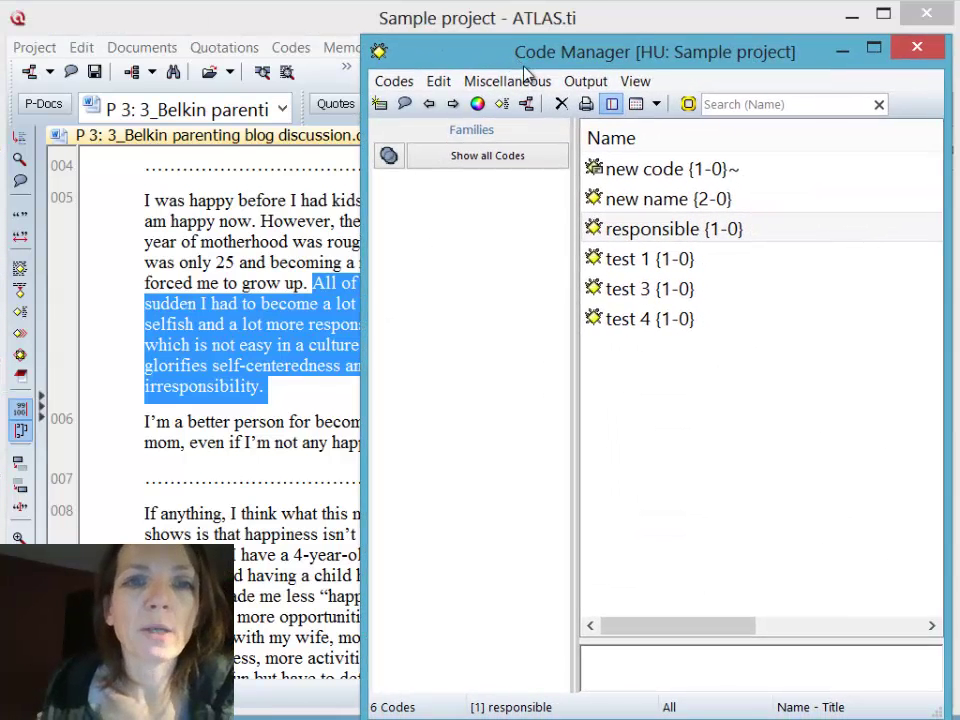
pyautogui.click(620, 169)
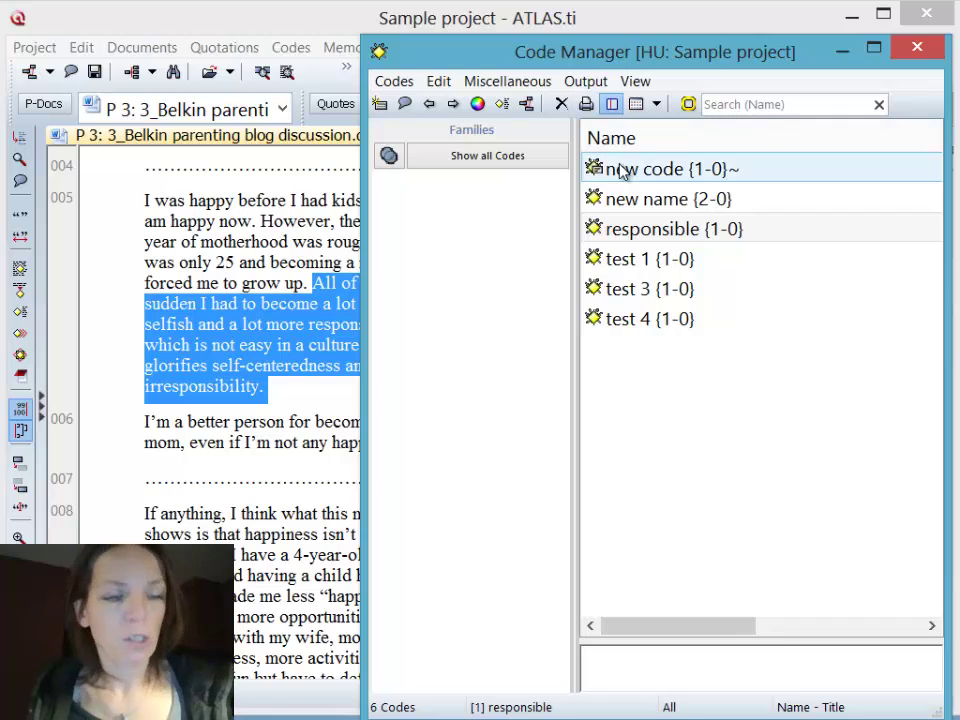
pyautogui.keyDown('shift'); pyautogui.click(632, 222); pyautogui.keyUp('shift')
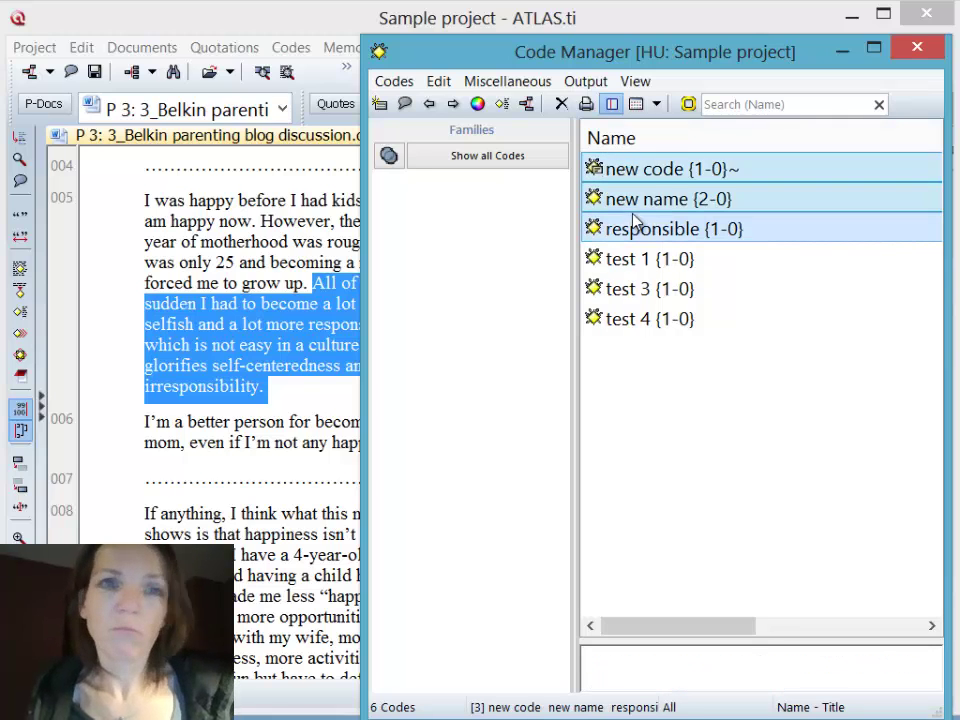
pyautogui.click(477, 104)
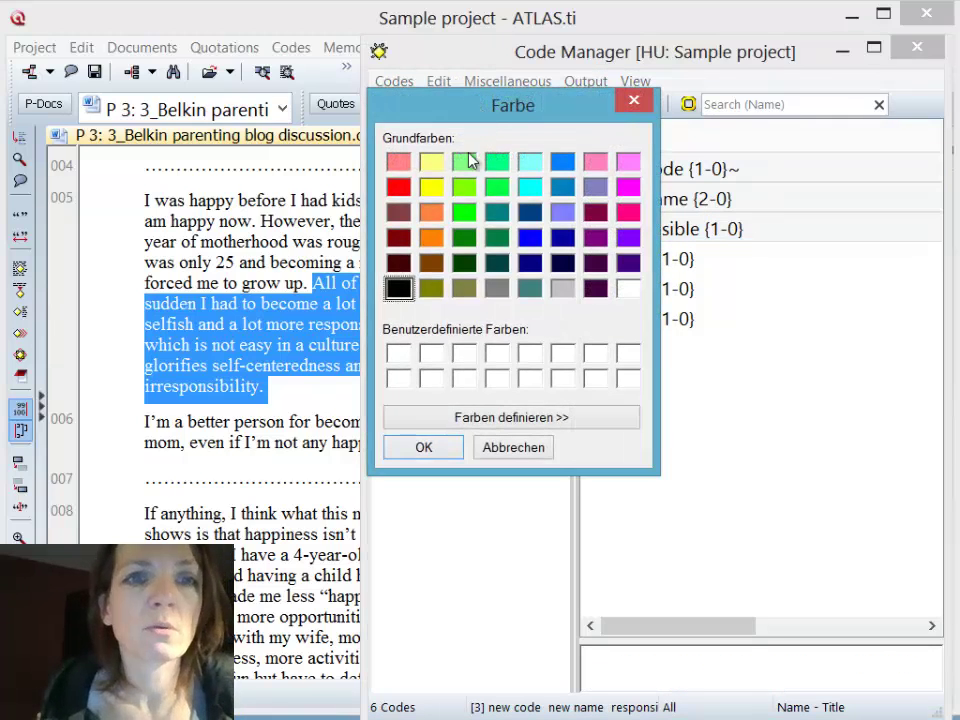
pyautogui.click(431, 237)
pyautogui.click(423, 447)
# Set the color of the code test 1 to dark purple-red
pyautogui.click(660, 260)
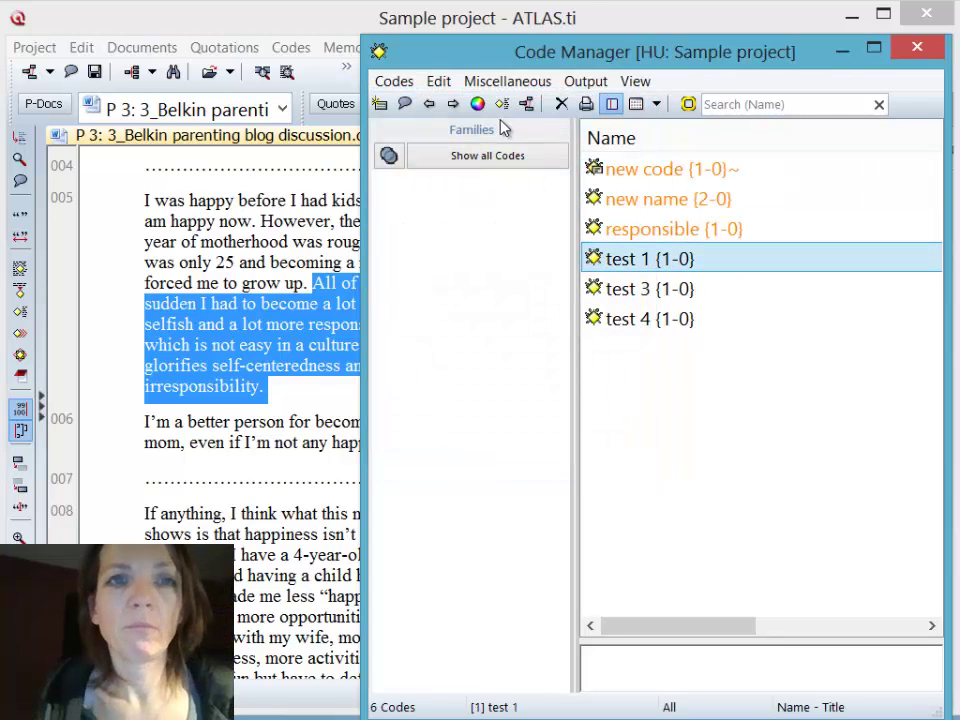
pyautogui.click(477, 104)
pyautogui.click(596, 212)
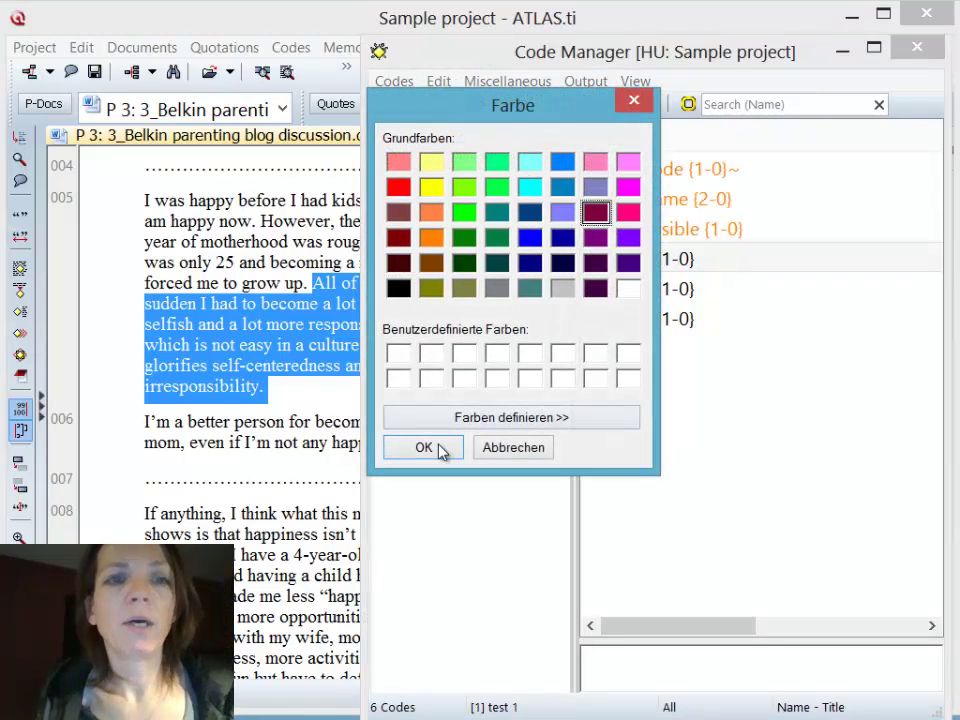
pyautogui.click(438, 448)
# Set the color of the code test 3 to red
pyautogui.click(630, 289)
pyautogui.click(479, 104)
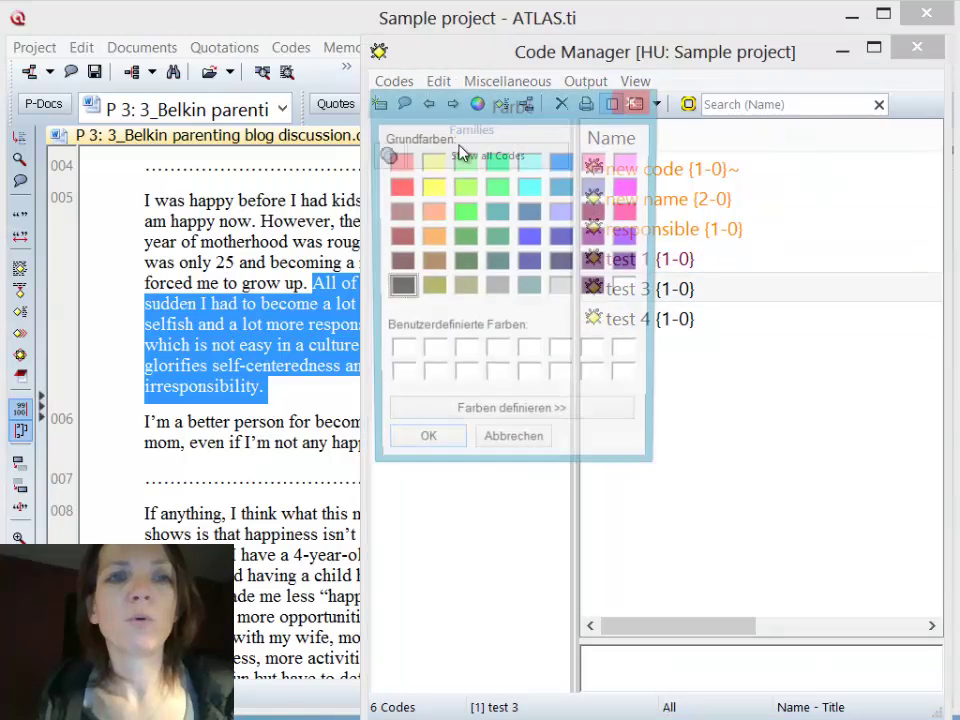
pyautogui.click(398, 187)
pyautogui.click(438, 450)
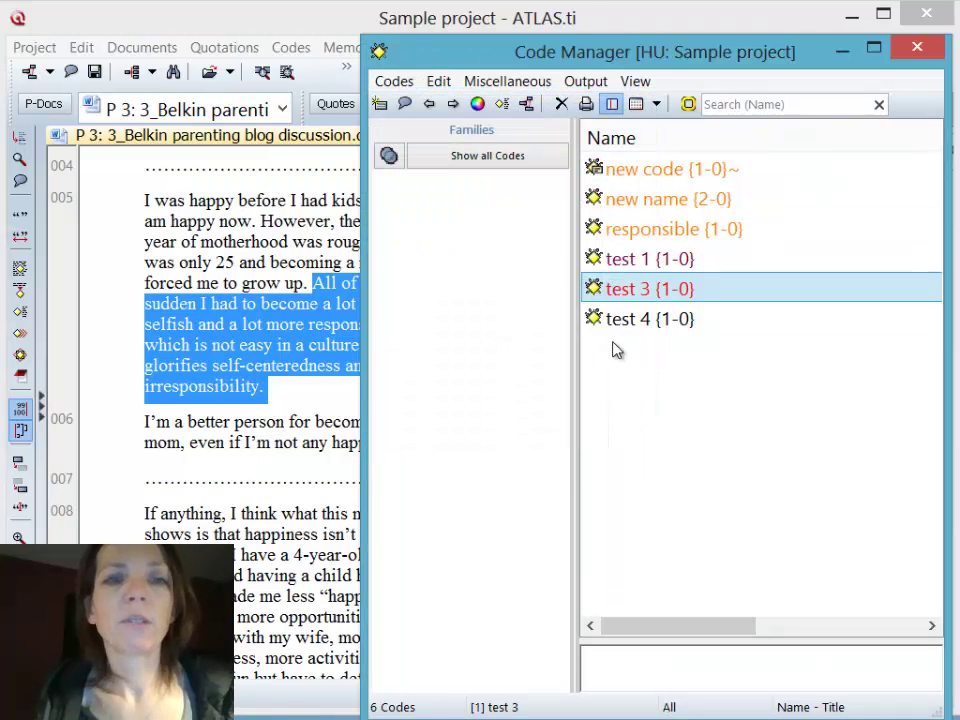
# Set the color of the code test 4 to dark green
pyautogui.click(610, 318)
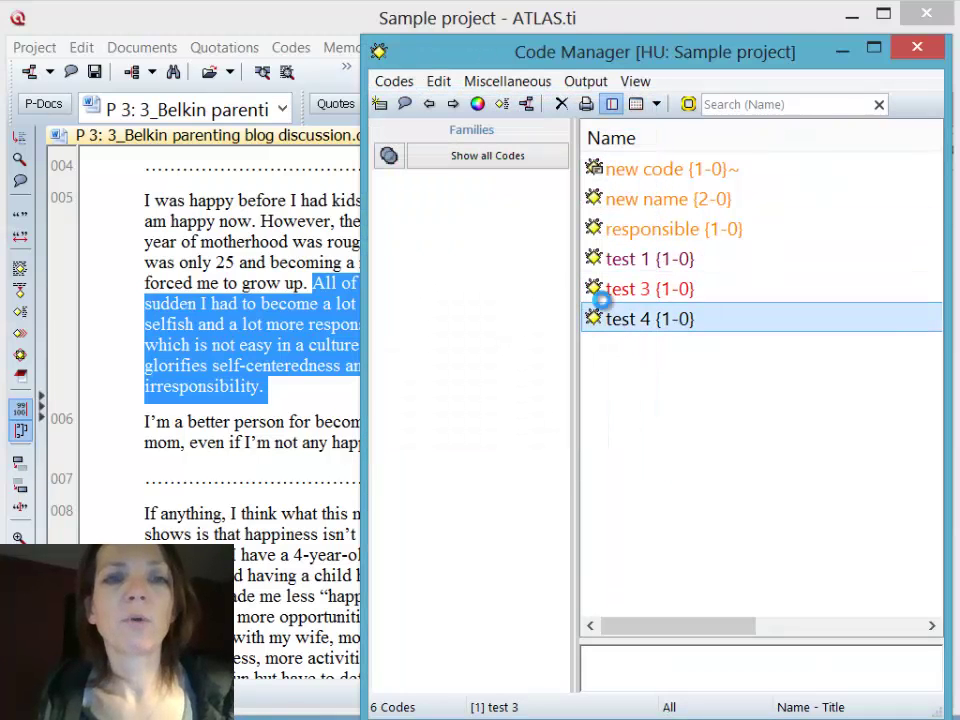
pyautogui.click(479, 104)
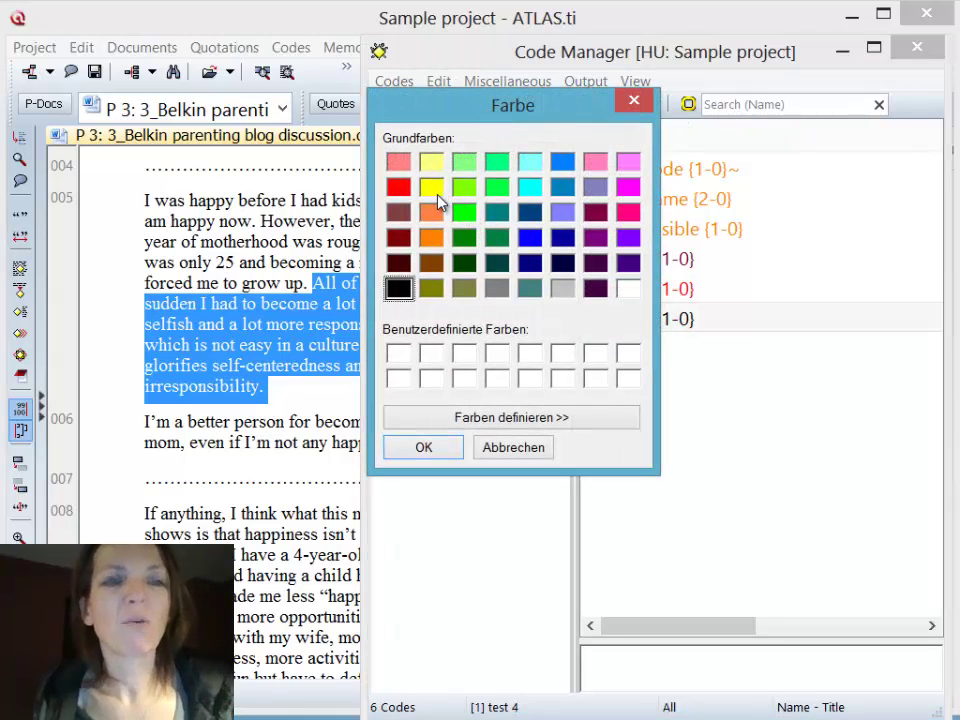
pyautogui.click(474, 245)
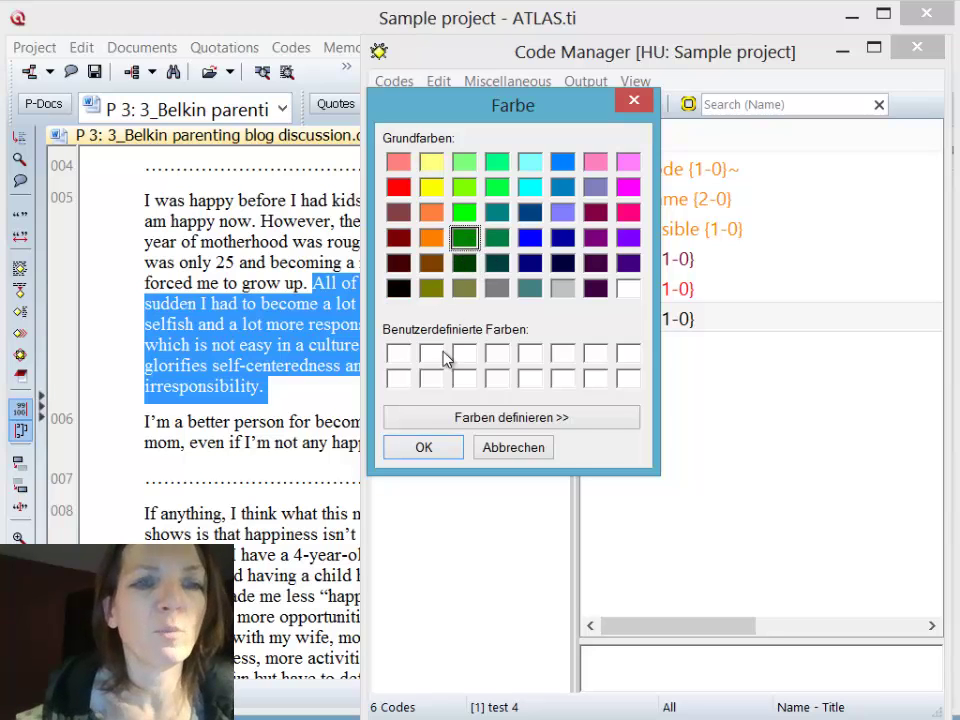
pyautogui.click(423, 447)
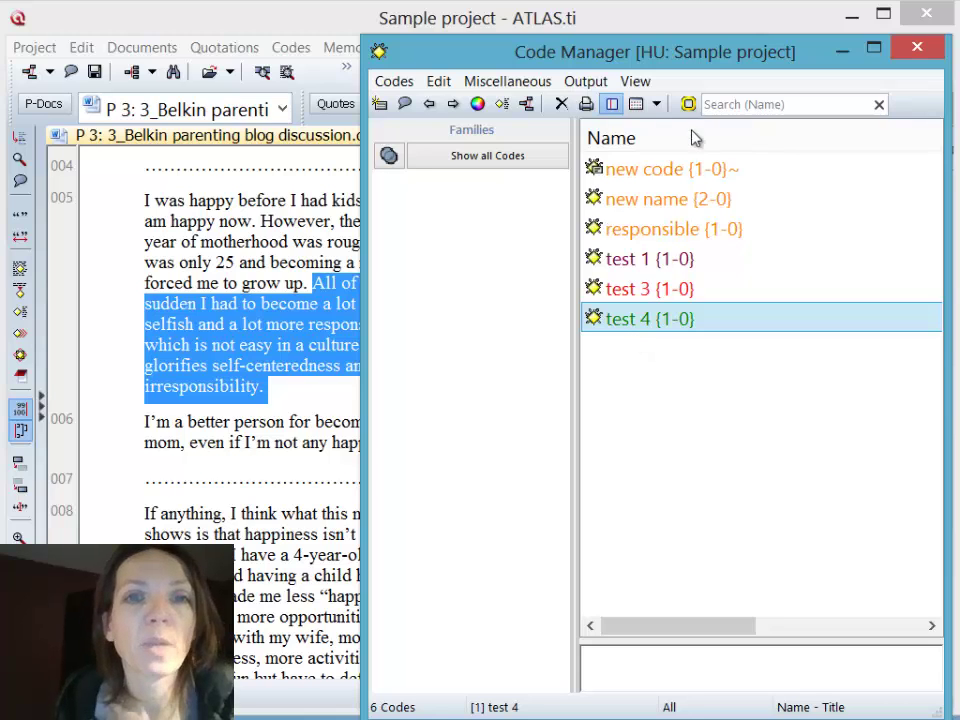
# Hide the Code Manager's side panel, then narrow and move the window so the margin area's codes can be seen
pyautogui.click(635, 81)
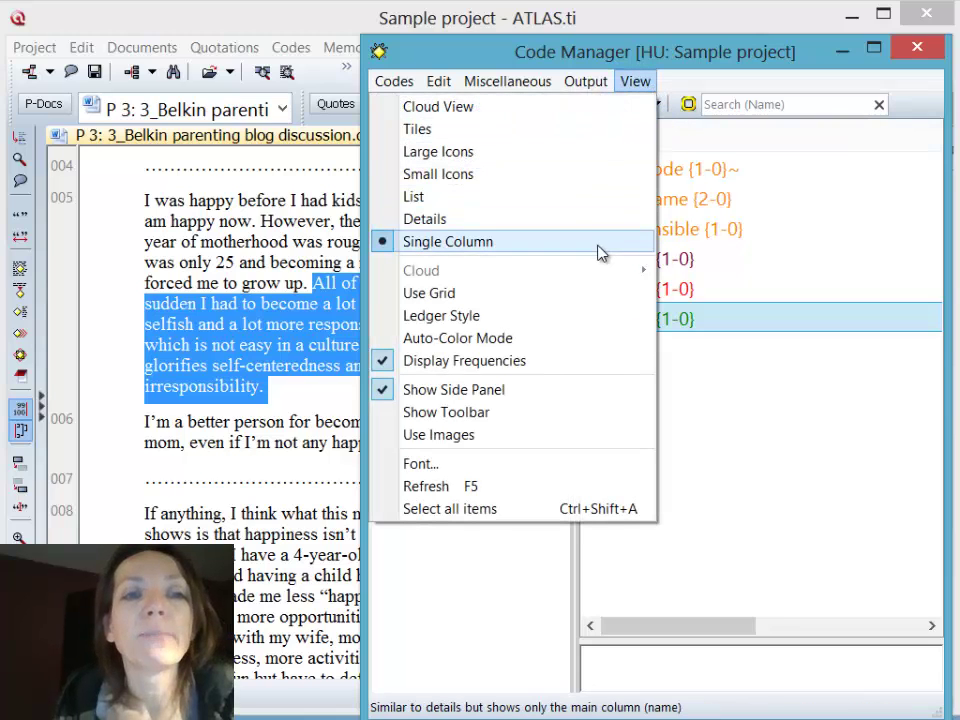
pyautogui.click(570, 392)
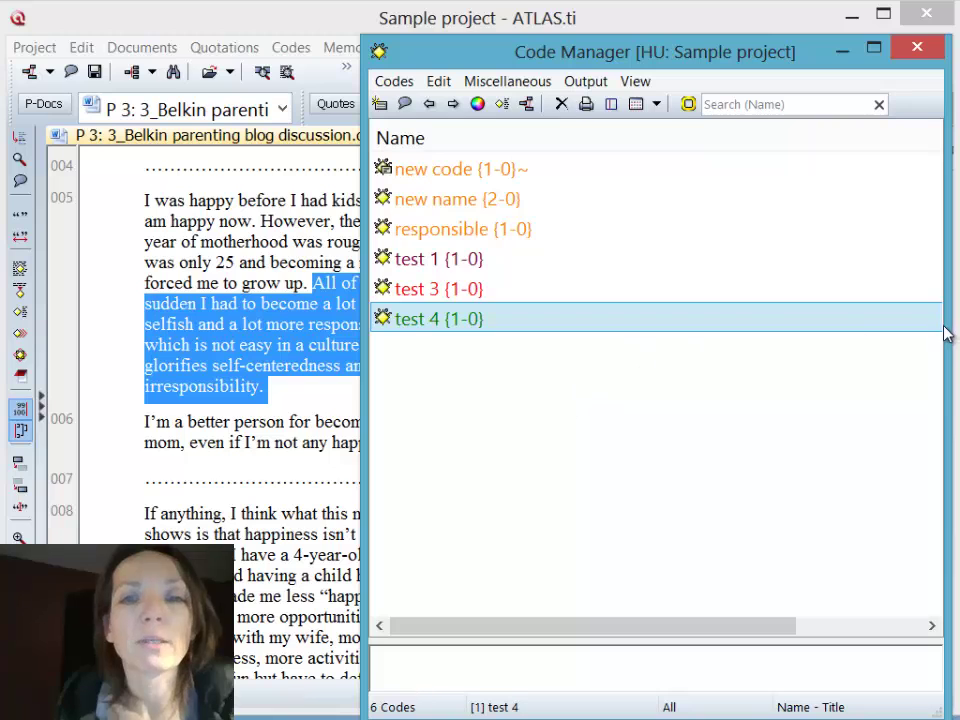
pyautogui.moveTo(945, 321); pyautogui.dragTo(696, 302)
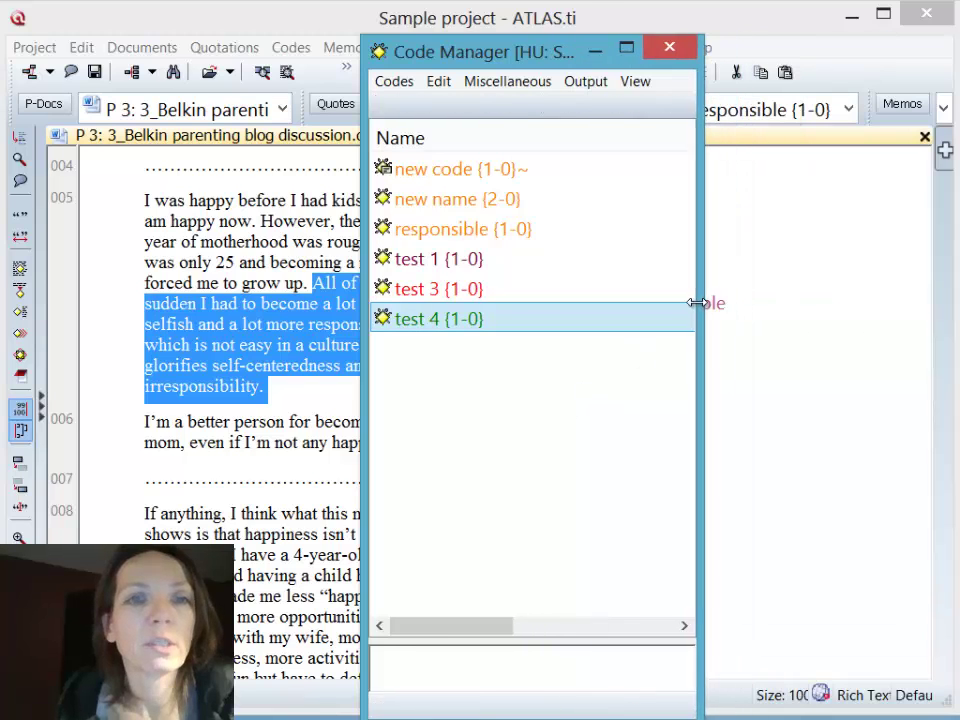
pyautogui.moveTo(482, 52); pyautogui.dragTo(757, 172)
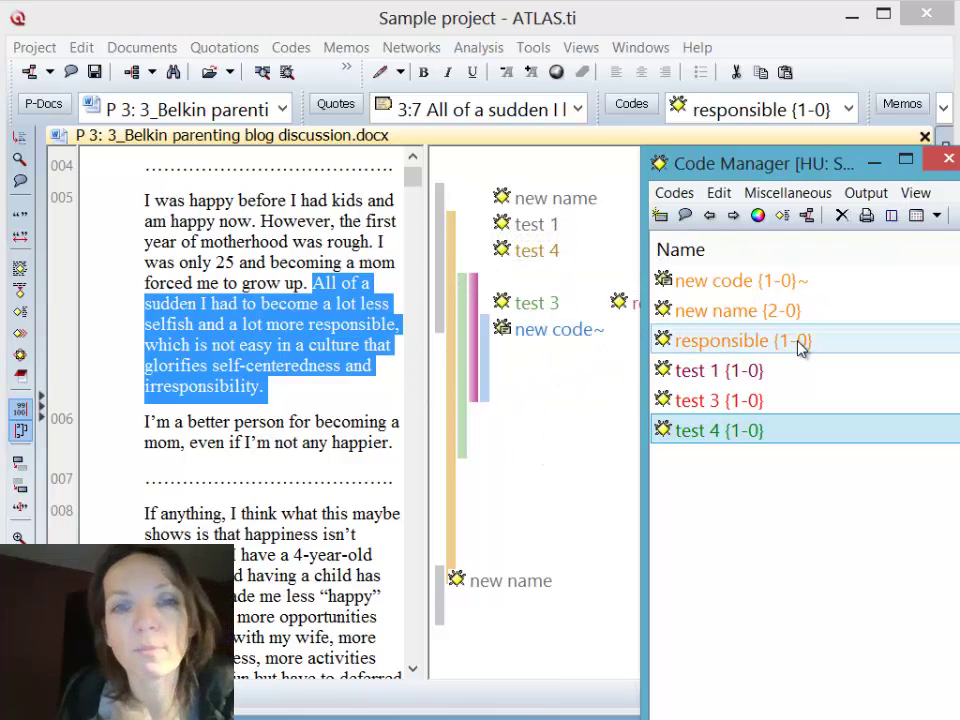
# Turn on object colors for the codes in the margin area and move the Code Manager below them
pyautogui.rightClick(546, 377)
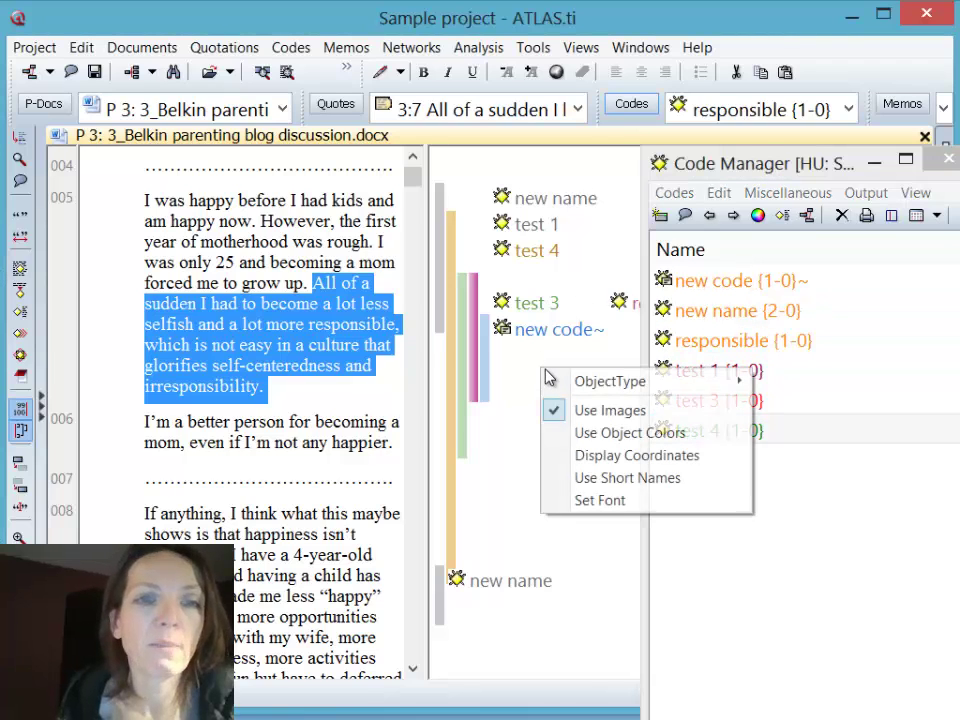
pyautogui.click(604, 436)
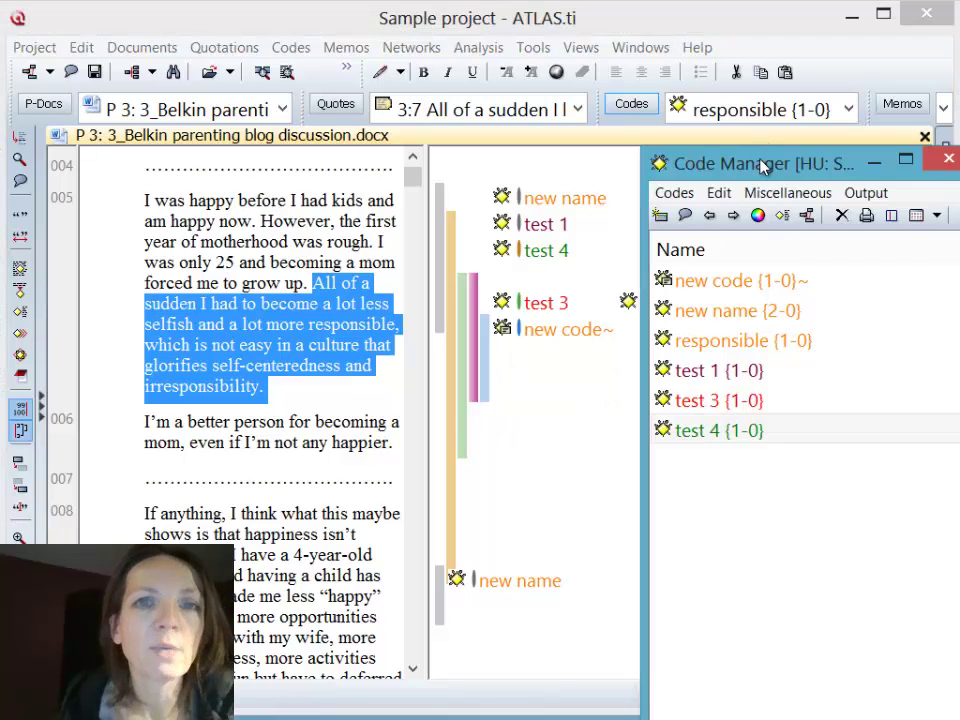
pyautogui.moveTo(744, 161); pyautogui.dragTo(754, 388)
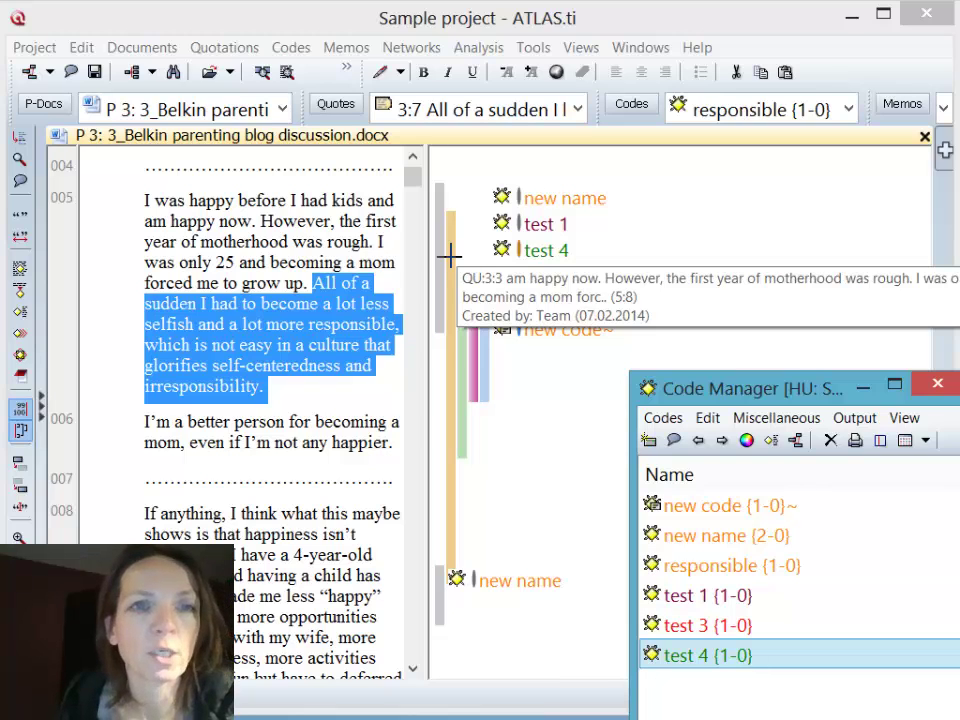
# Bring the Code Manager fully into view and close it
pyautogui.moveTo(746, 386); pyautogui.dragTo(697, 75)
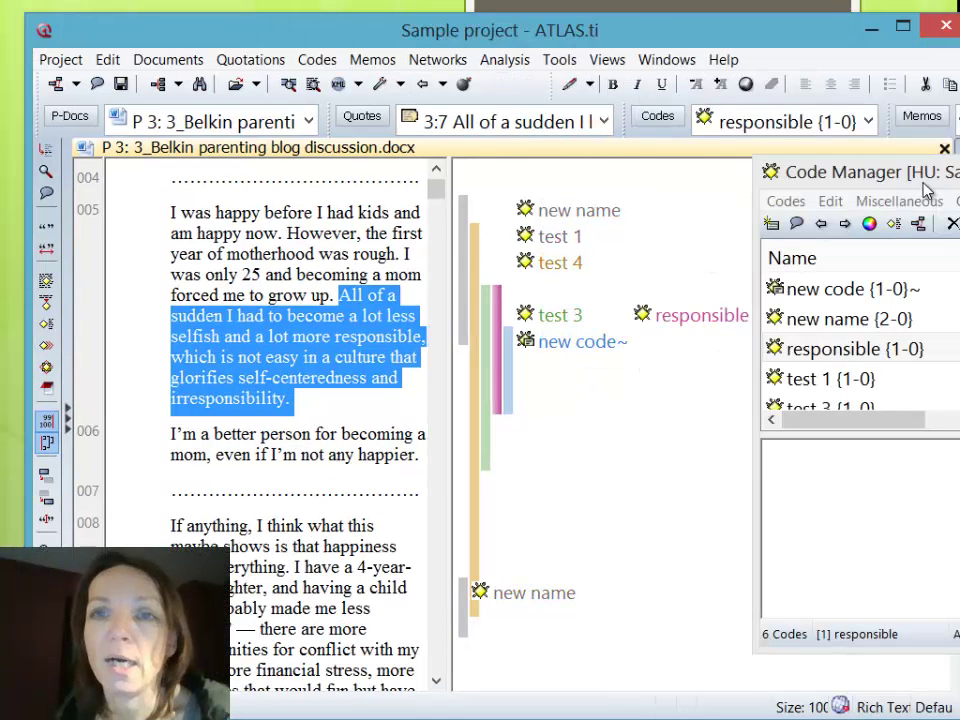
pyautogui.moveTo(925, 190); pyautogui.dragTo(600, 229)
pyautogui.click(800, 209)
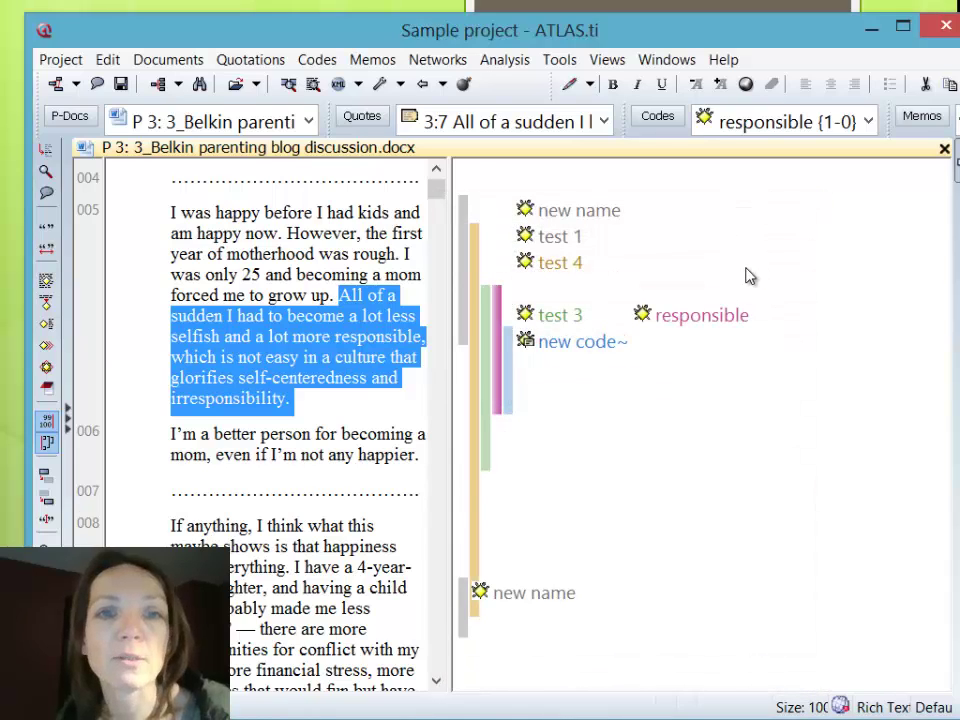